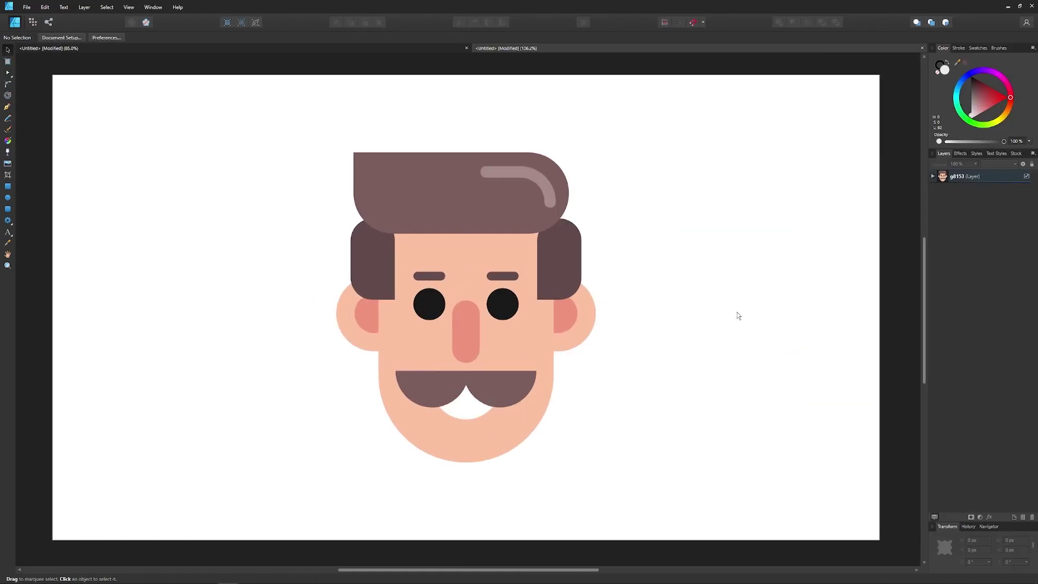
- Configure the document grid in Basic mode with 1 px spacing and 1 division
left_click(538, 301)
left_click(689, 271)
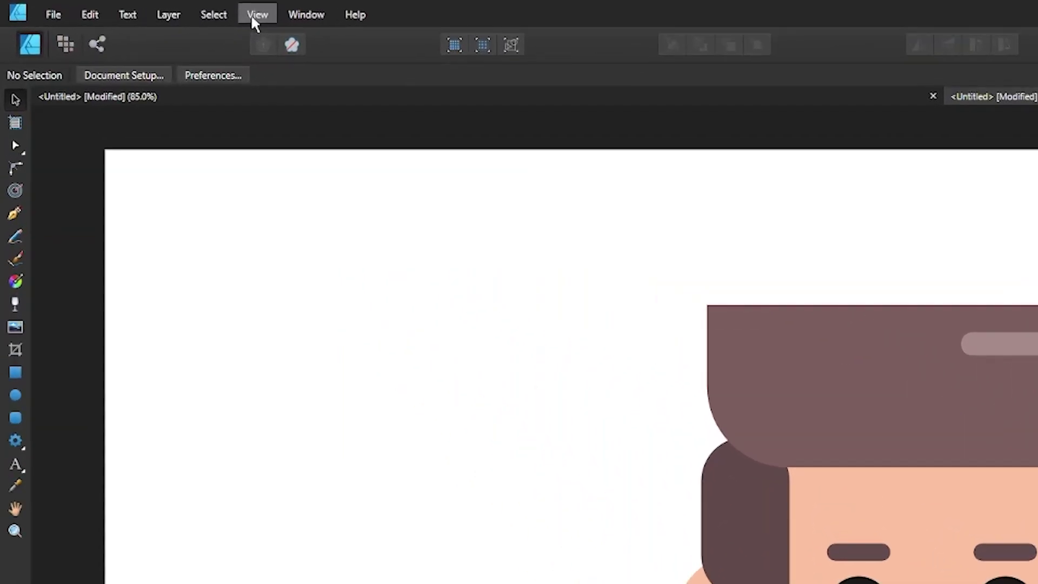
left_click(126, 8)
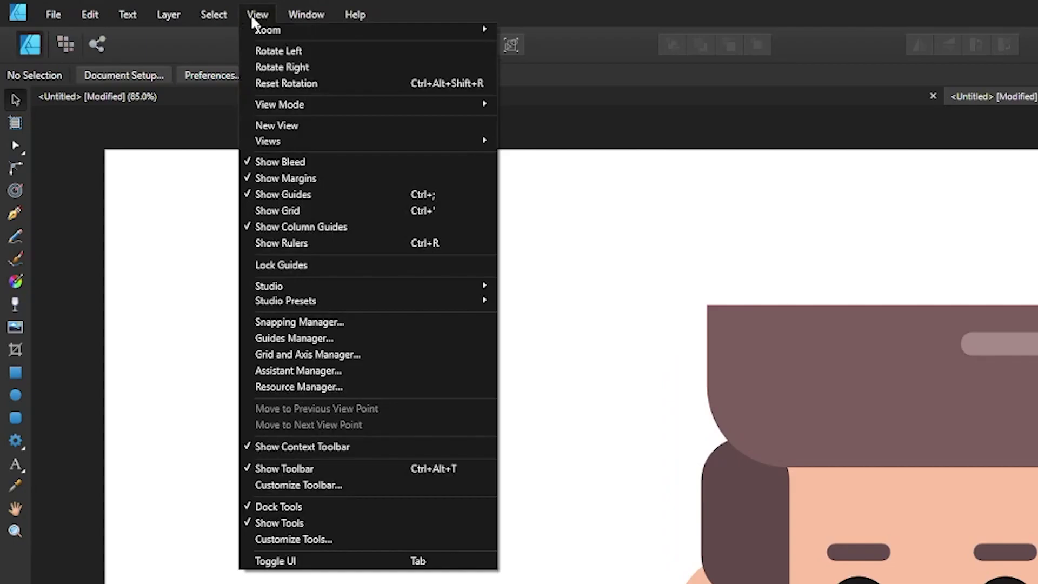
left_click(340, 356)
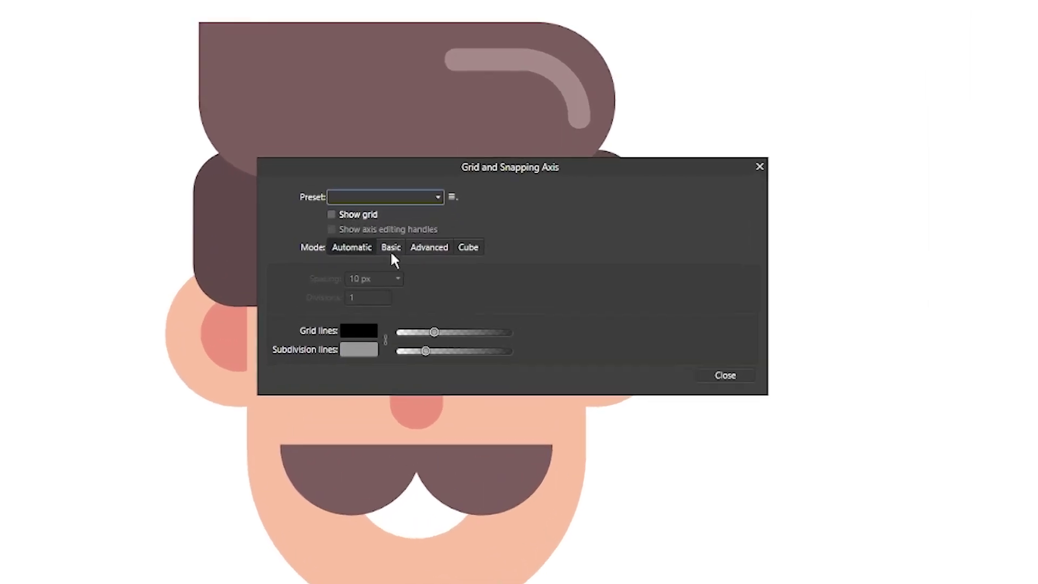
left_click(453, 269)
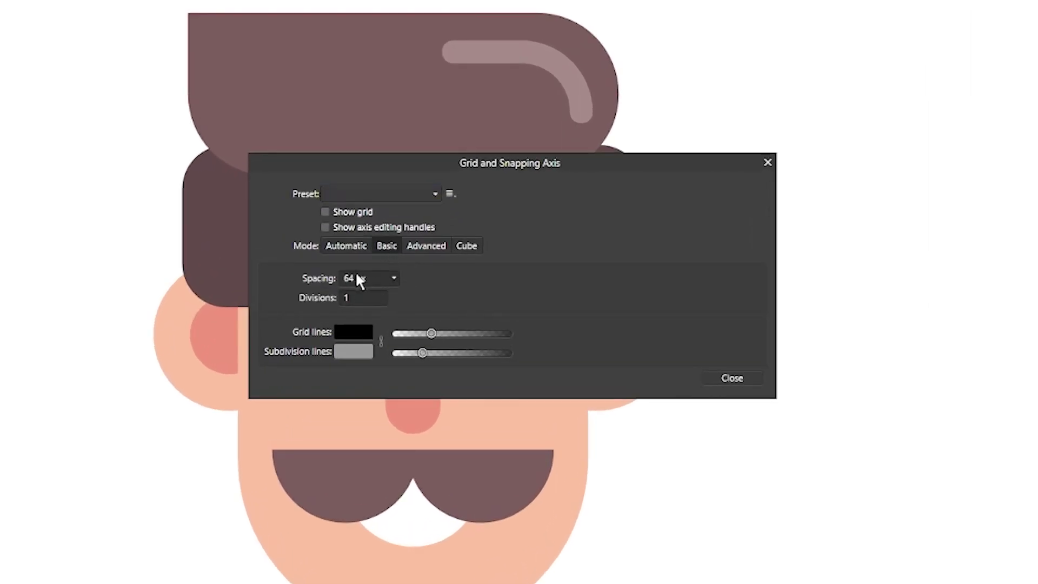
left_click(393, 279)
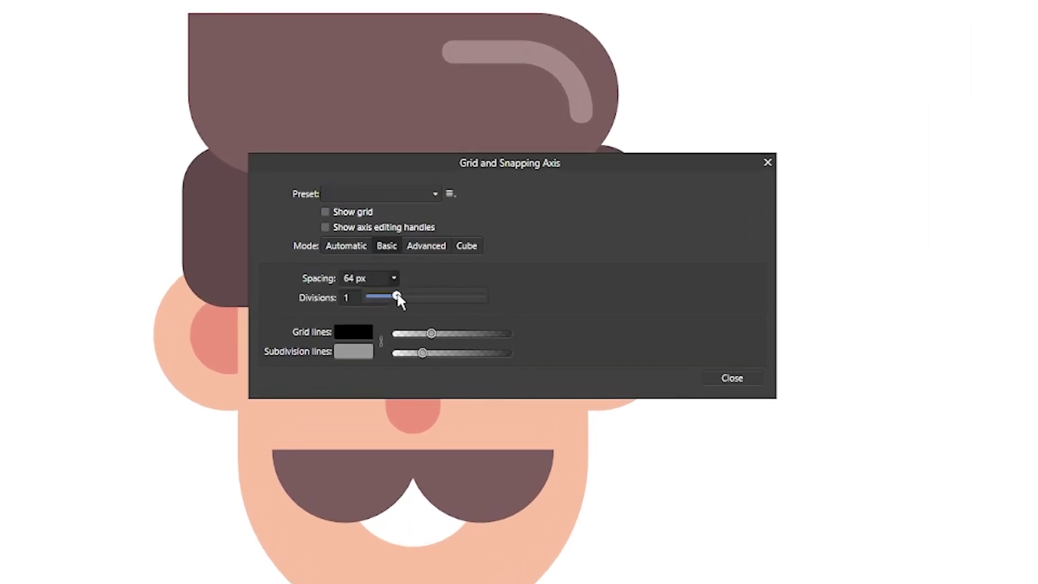
left_click_drag(398, 296, 368, 295)
left_click(425, 264)
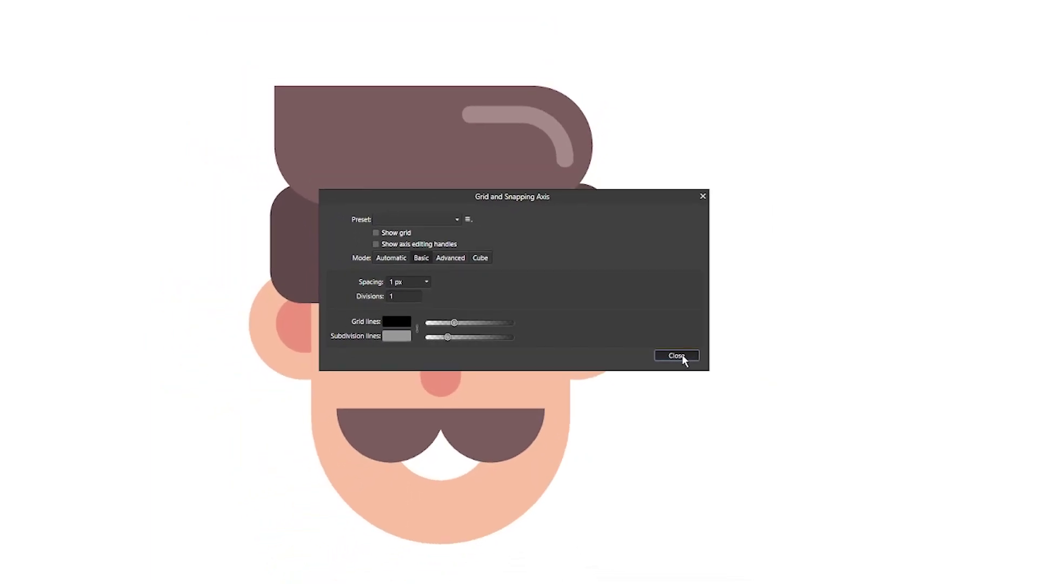
left_click(740, 379)
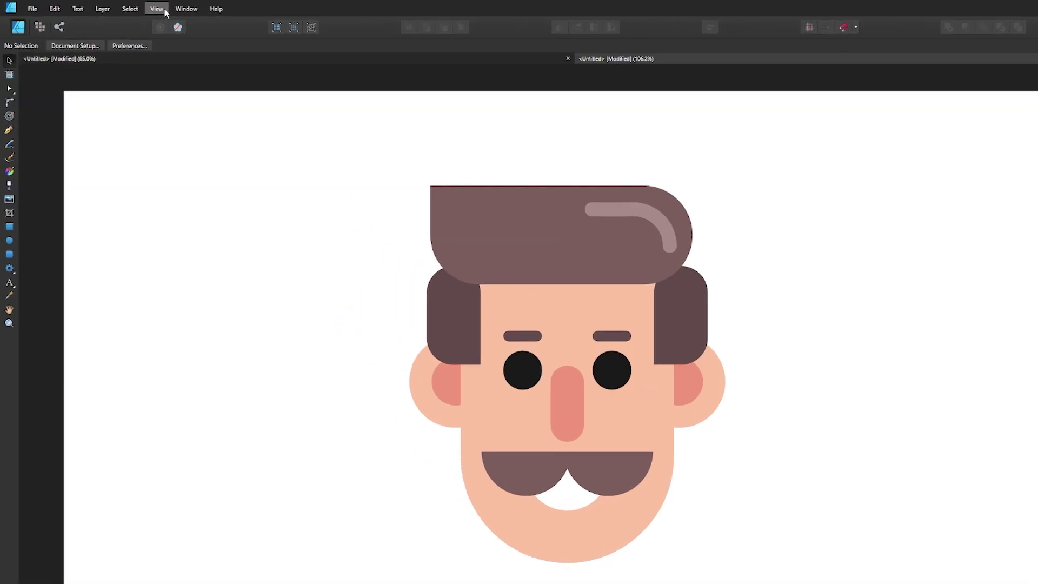
- Show the grid over the artwork and check its squares at close range around the face
left_click(128, 7)
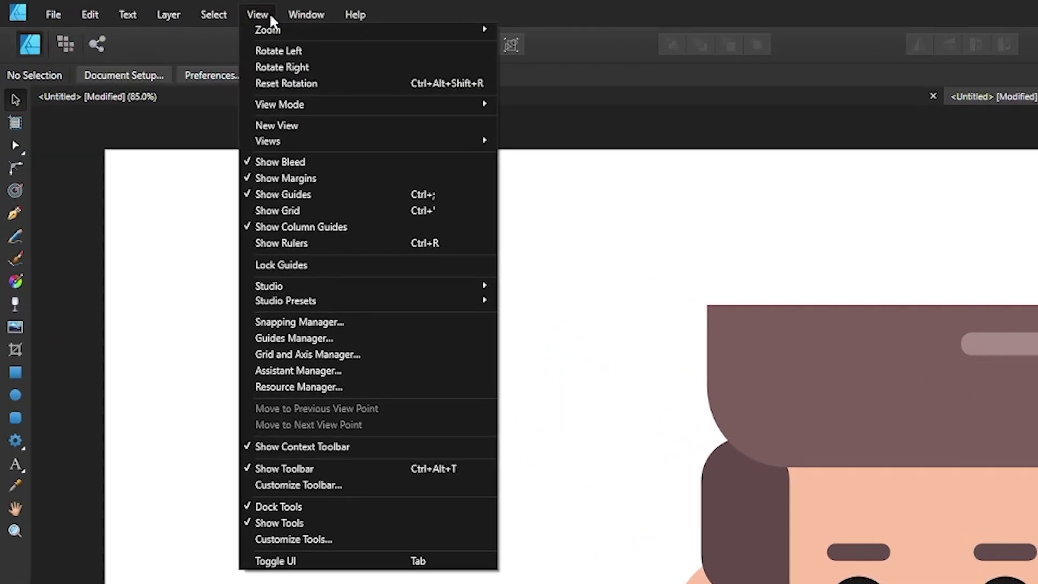
left_click(285, 211)
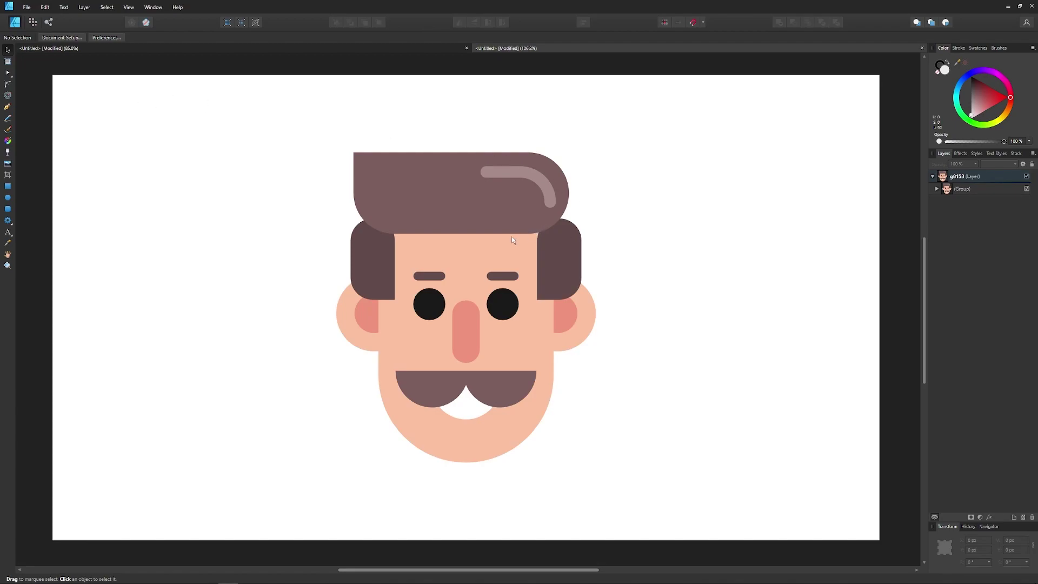
scroll(451, 245, "up", 8)
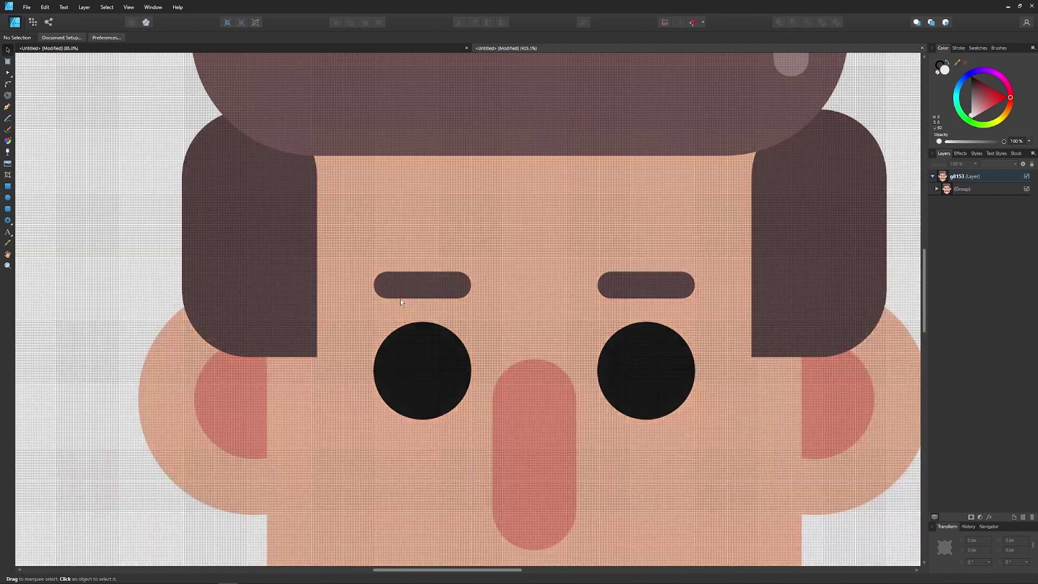
scroll(217, 319, "up", 6)
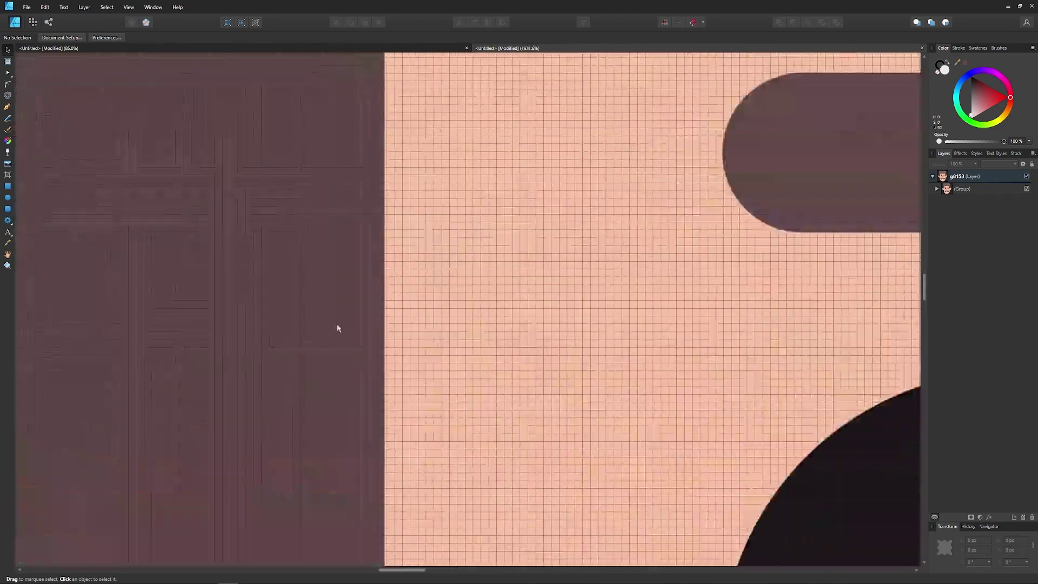
scroll(452, 302, "up", 4)
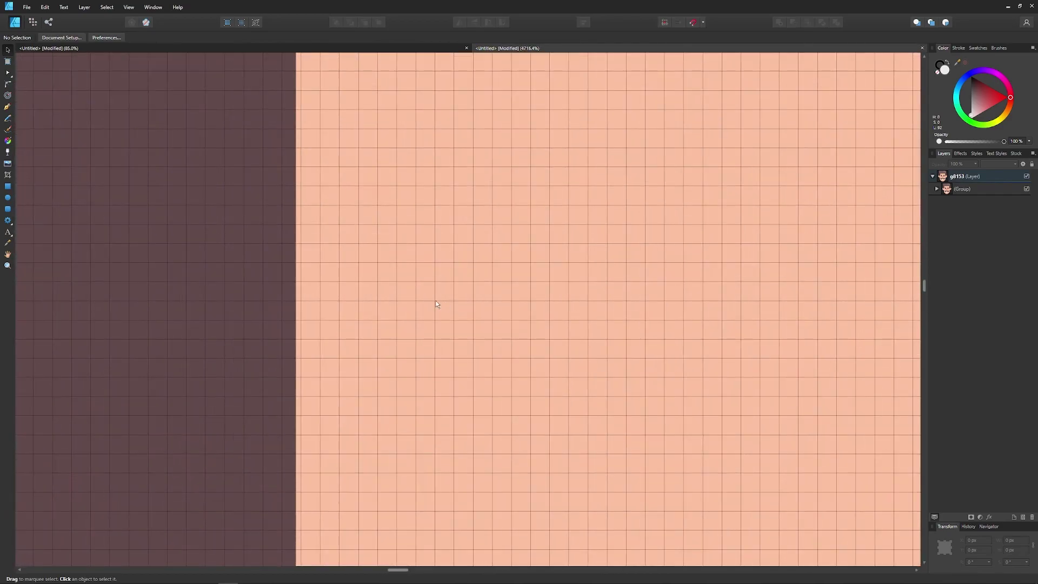
scroll(411, 300, "down", 8)
scroll(408, 301, "down", 8)
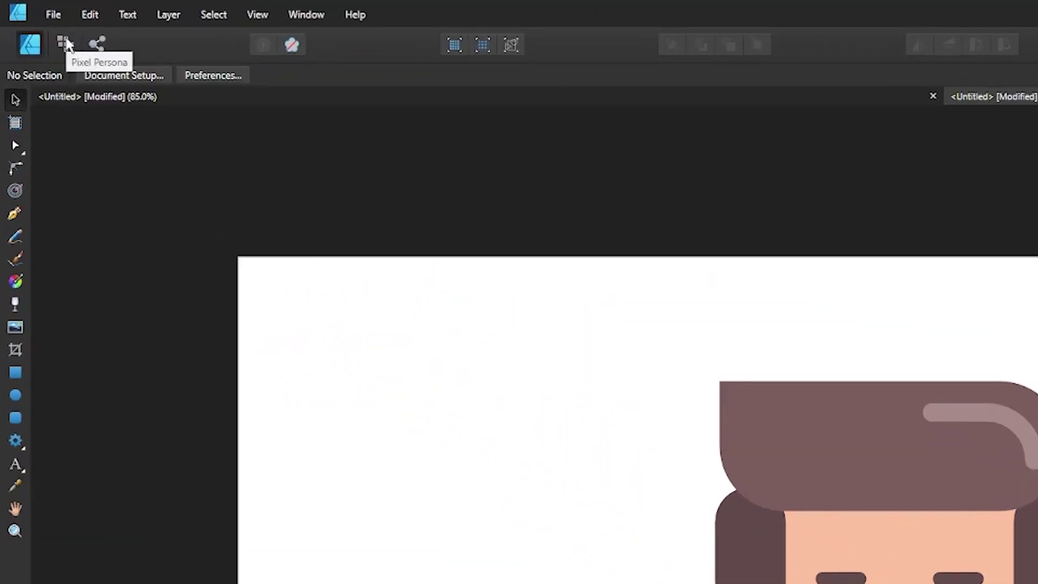
- Switch to the Pixel Persona and scale the head group down proportionally to about 31 px wide
left_click(63, 44)
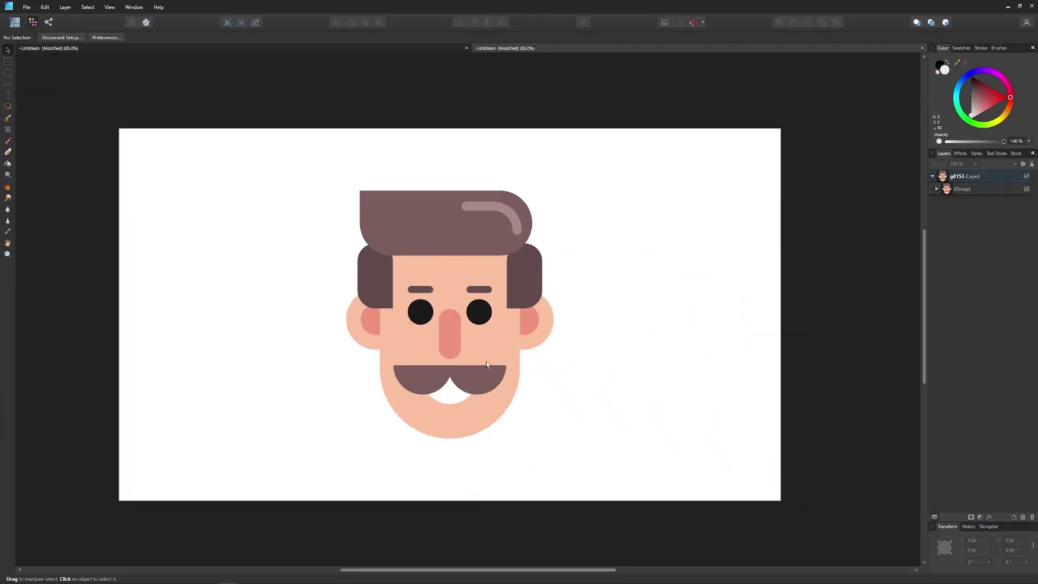
left_click(453, 265)
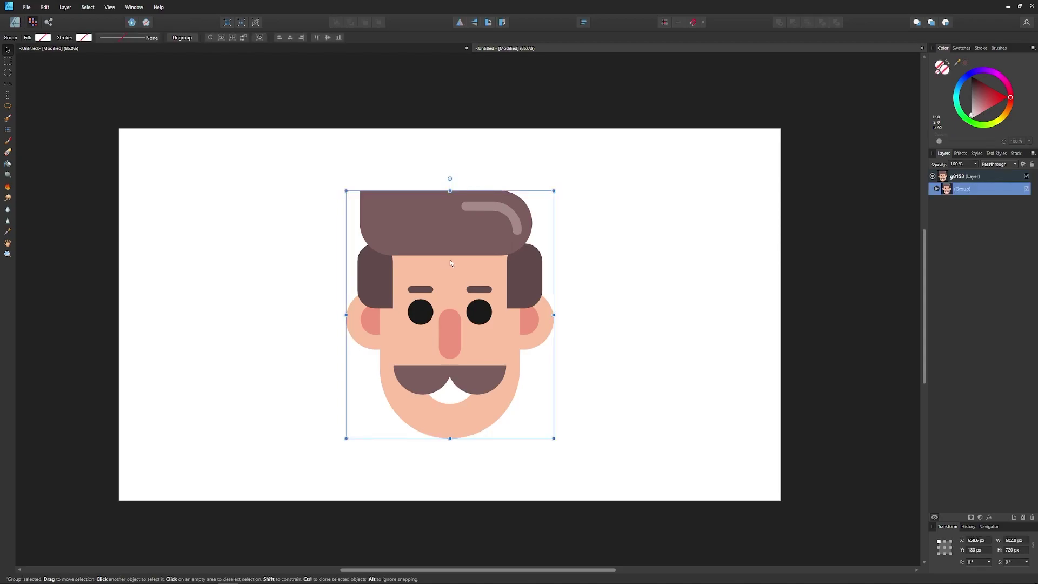
left_click_drag(553, 315, 372, 324)
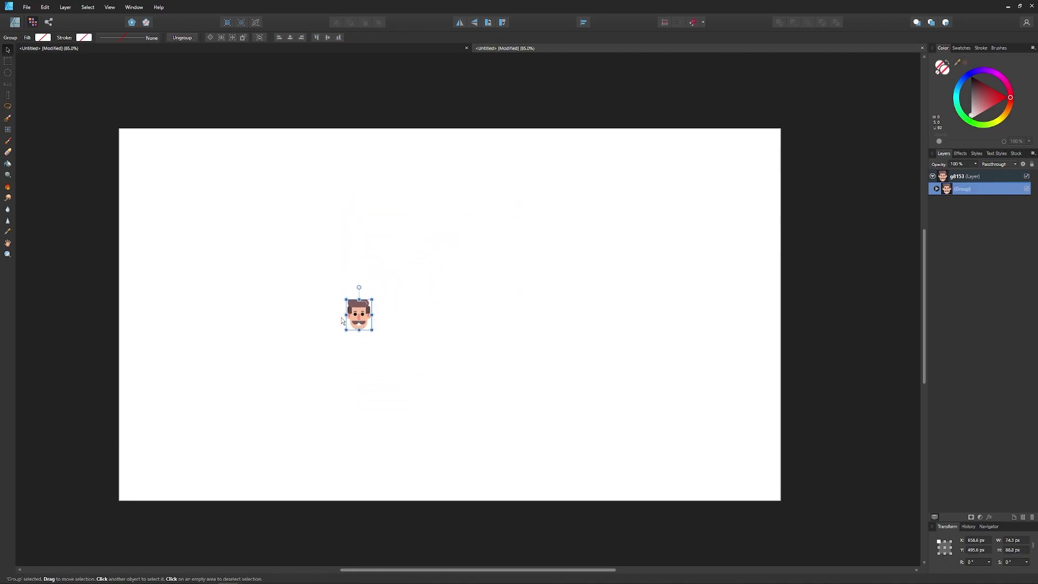
scroll(345, 317, "up", 6)
scroll(389, 312, "up", 2)
scroll(390, 313, "up", 4)
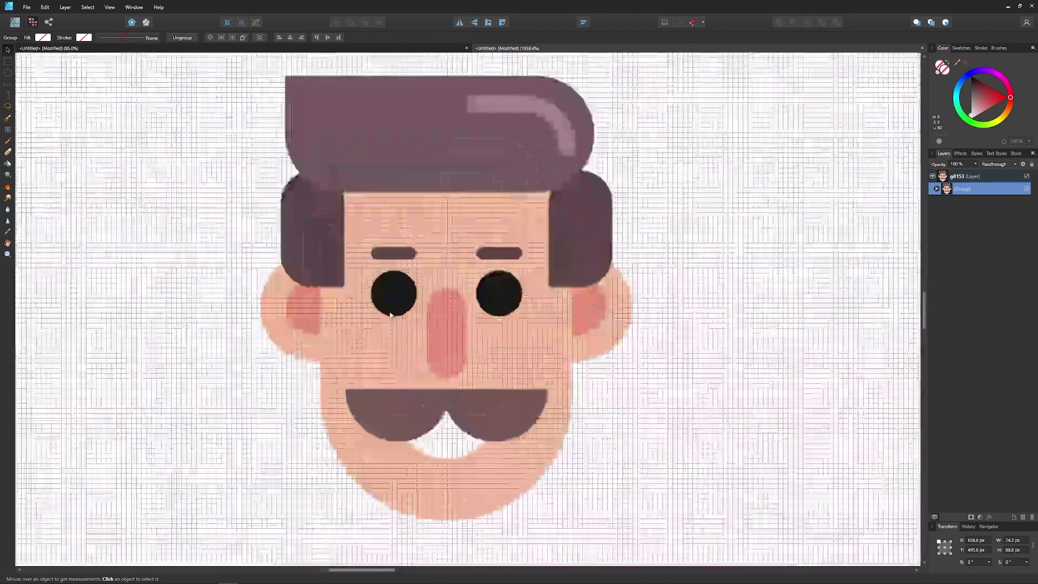
left_click_drag(633, 298, 414, 309)
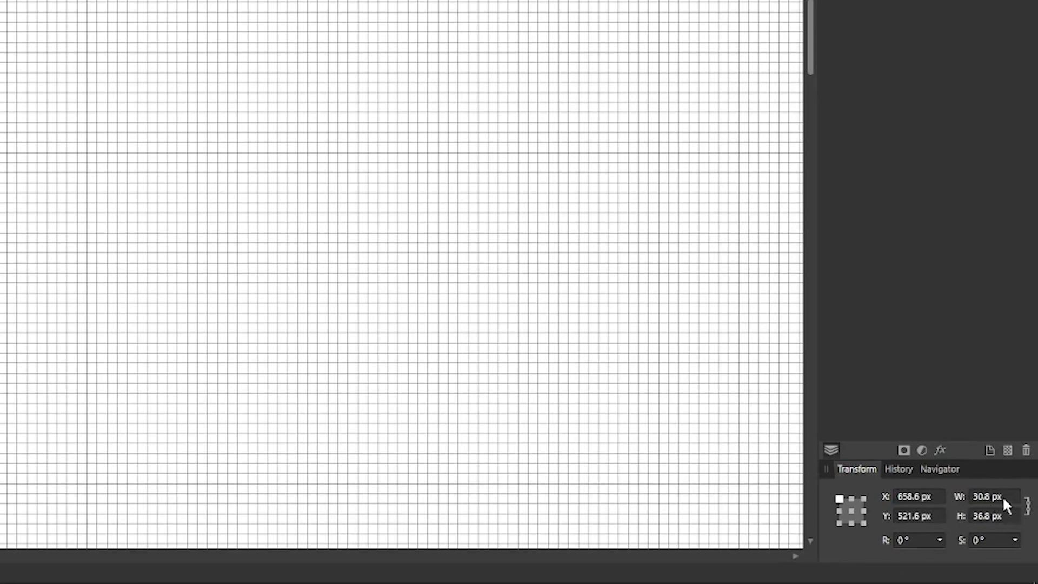
- Set the head group's width to exactly 30 px, keeping its proportions
left_click(998, 498)
type("30")
key("Return")
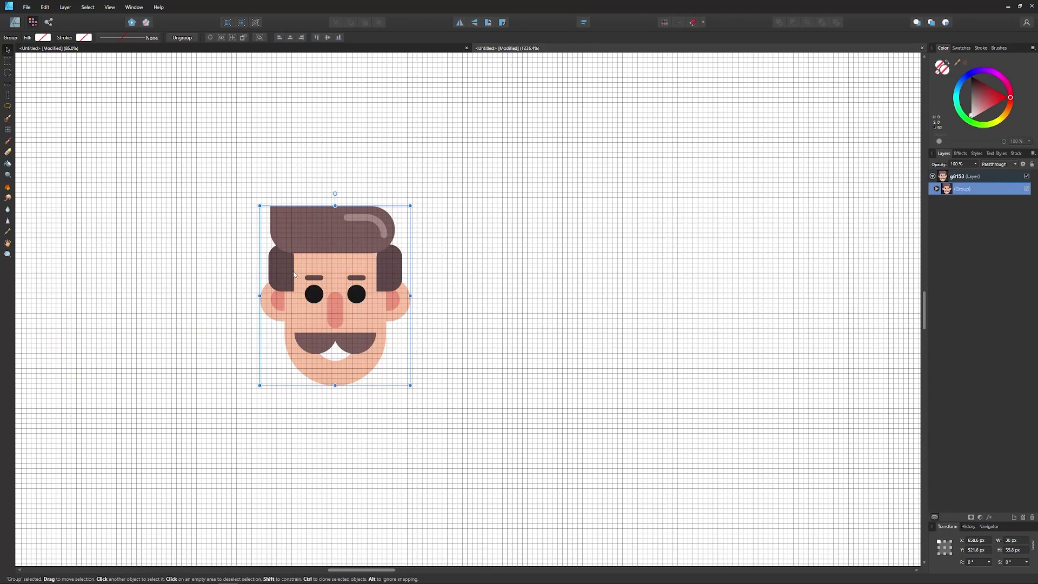
- Align the head group's upper-left corner with the pixel grid at X 658 px, Y 521 px, and deselect it
scroll(253, 253, "up", 4)
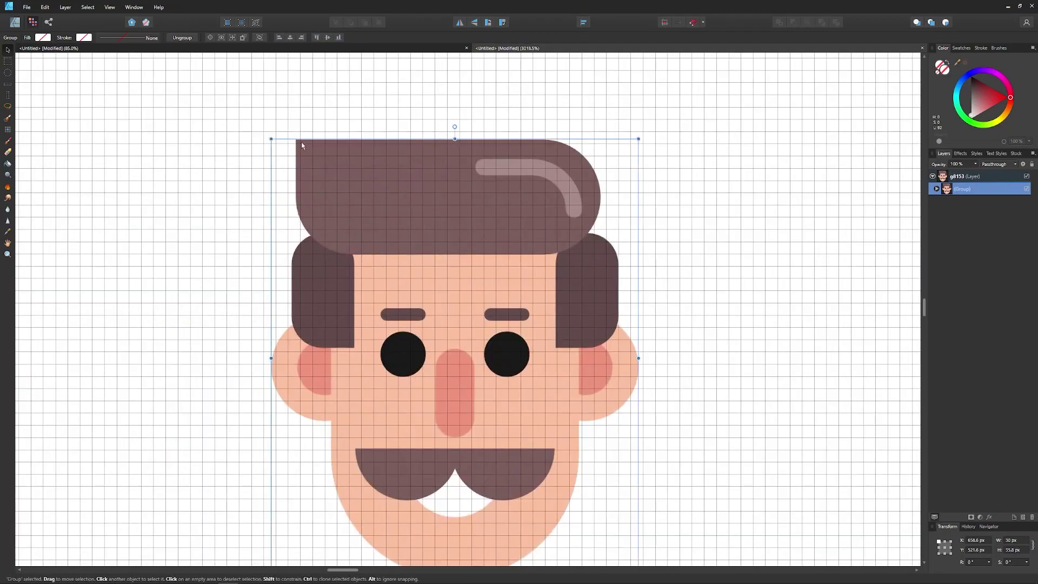
scroll(295, 131, "up", 4)
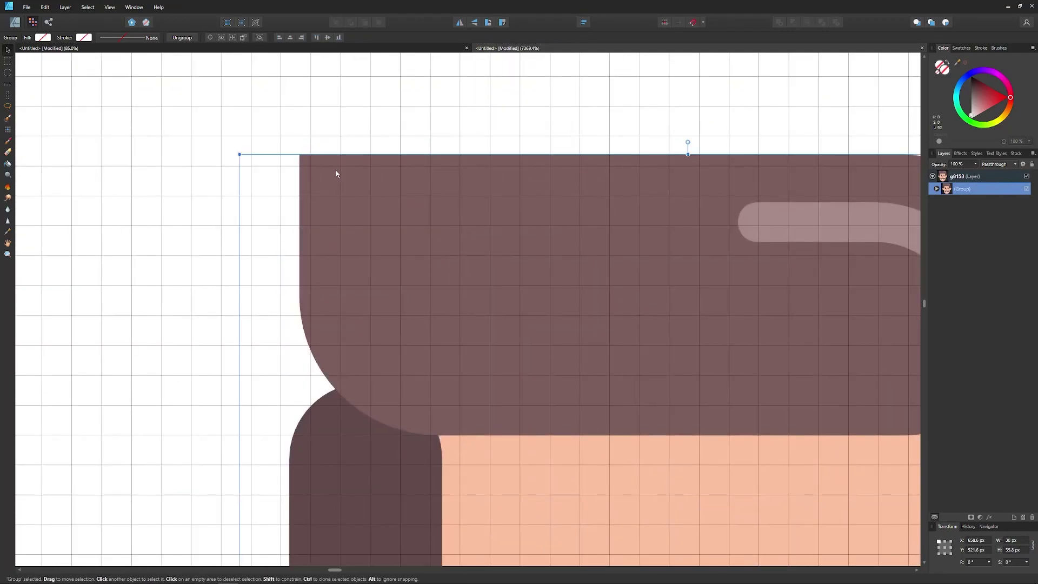
left_click_drag(336, 170, 293, 152)
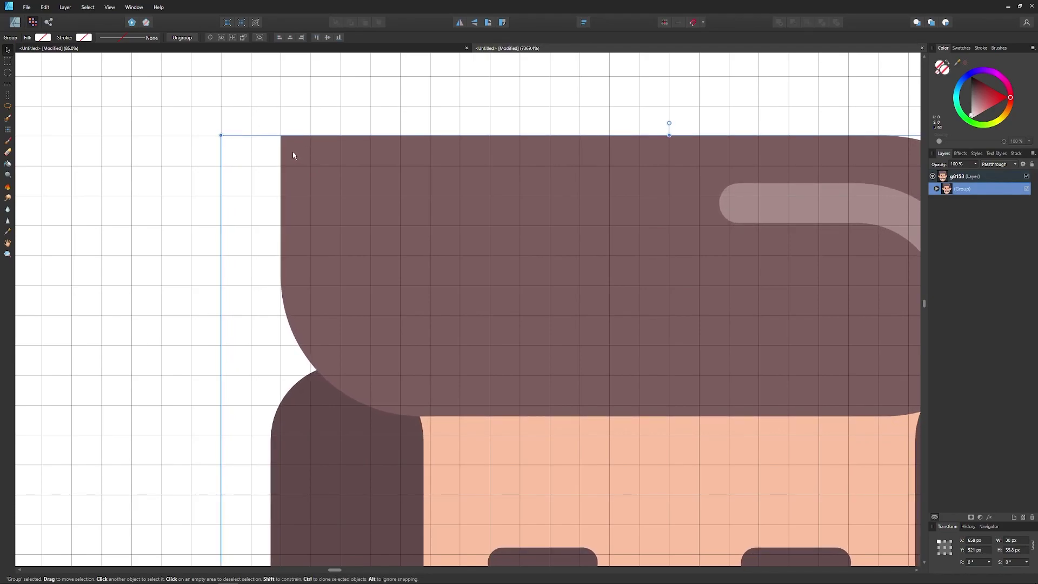
scroll(322, 212, "down", 2)
left_click_drag(556, 225, 440, 211)
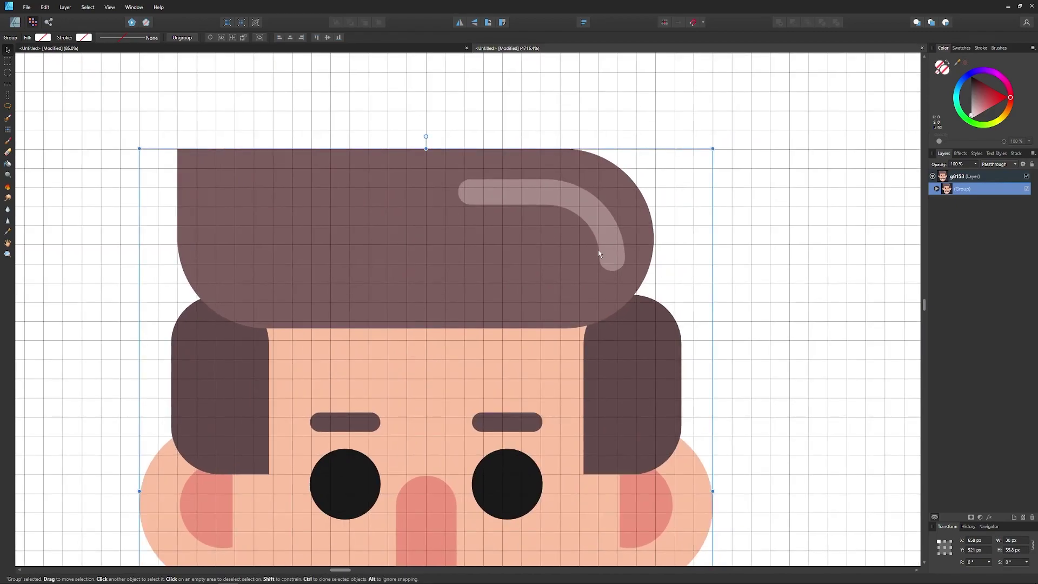
left_click(405, 113)
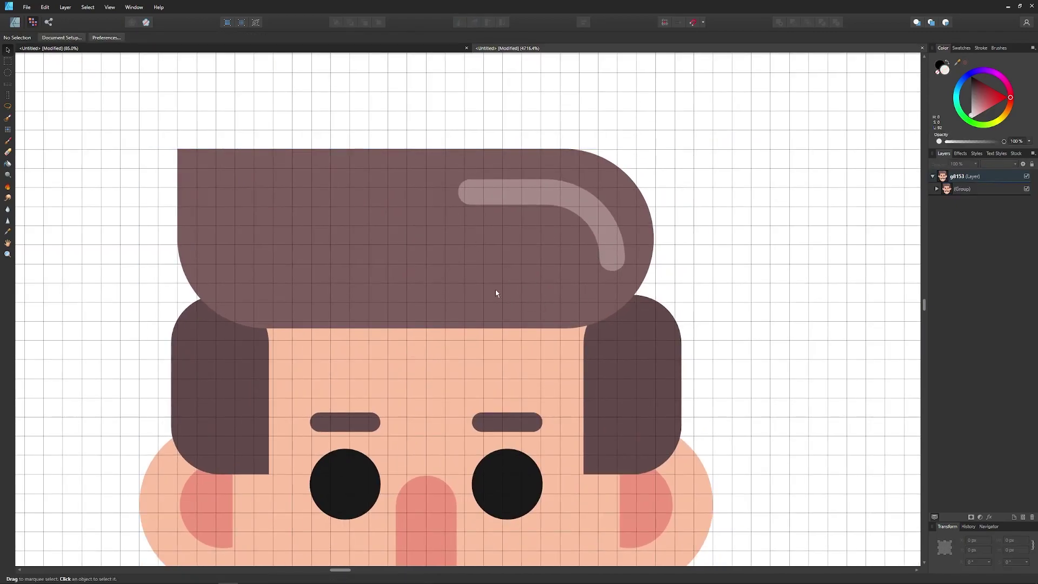
left_click_drag(349, 321, 404, 293)
scroll(419, 298, "down", 1)
left_click_drag(461, 327, 459, 280)
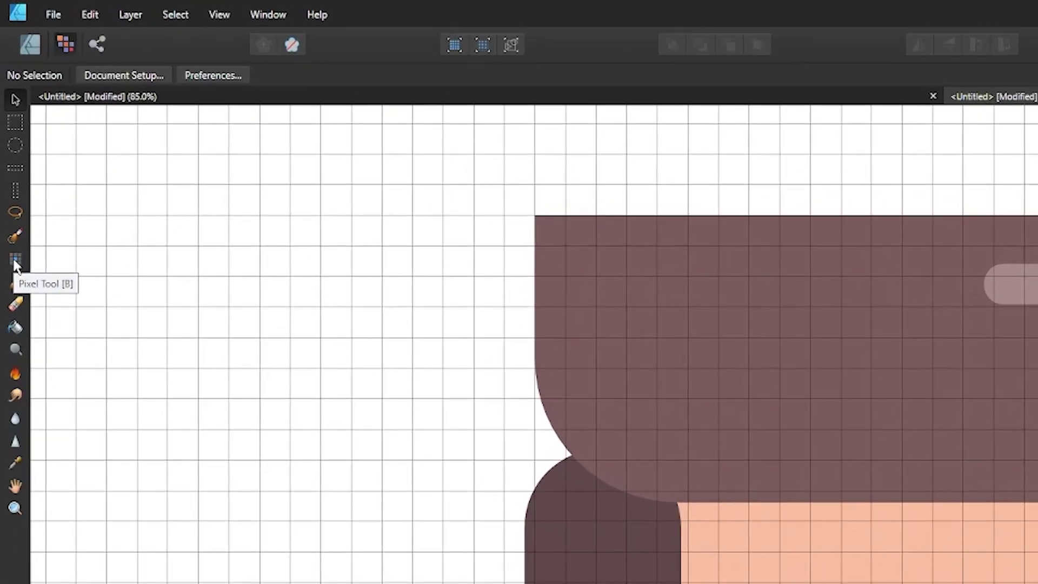
- Choose the Pixel Tool with a 1 px width and add a new pixel layer above the g8153 layer
left_click(16, 261)
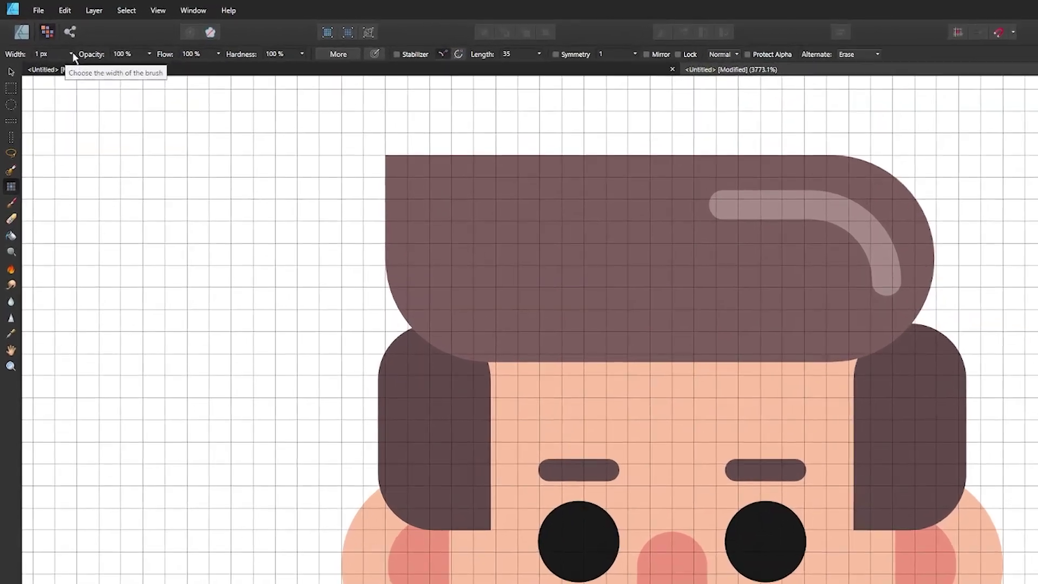
left_click(49, 37)
left_click(120, 59)
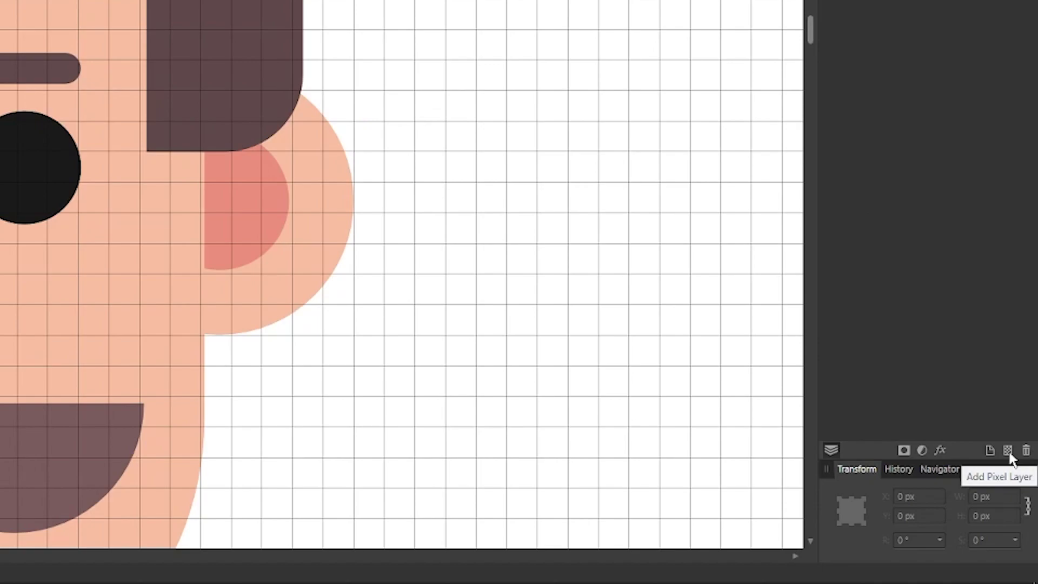
left_click(1008, 450)
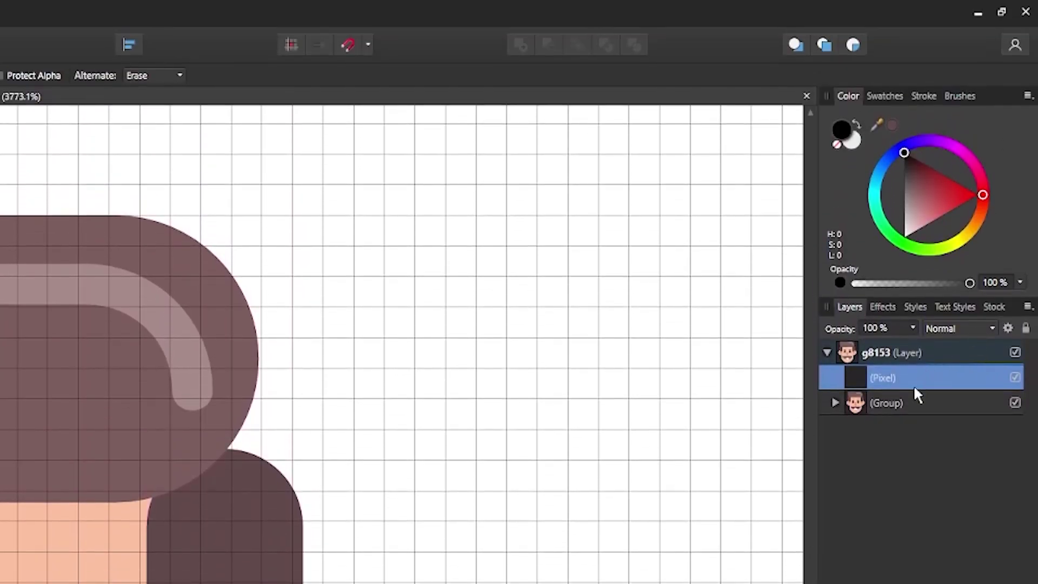
left_click_drag(906, 381, 895, 337)
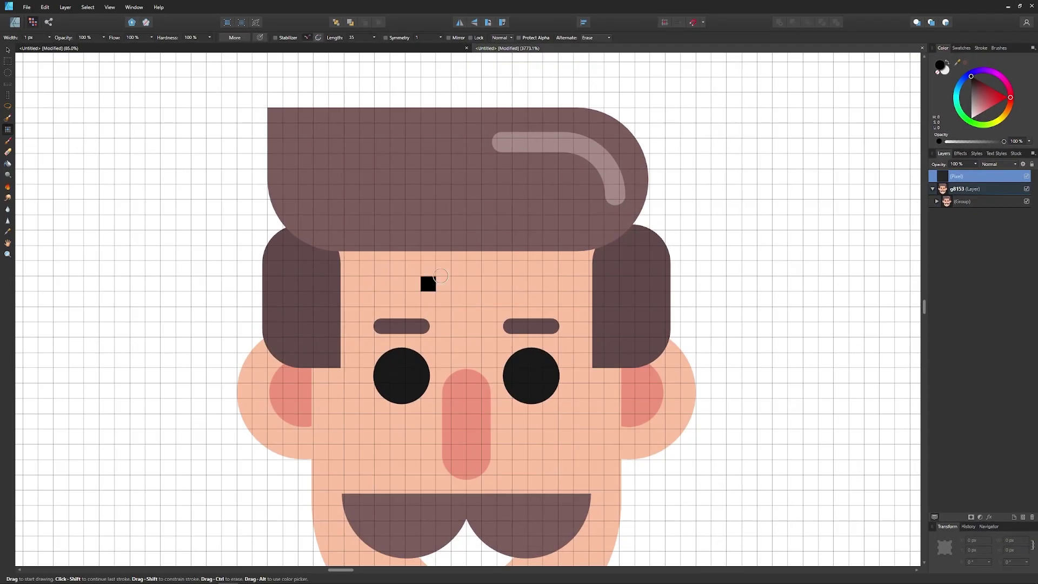
- Trace the top hair shape's left edge, stepped lower-left corner and straight bottom edge with black pixels
scroll(418, 291, "up", 2)
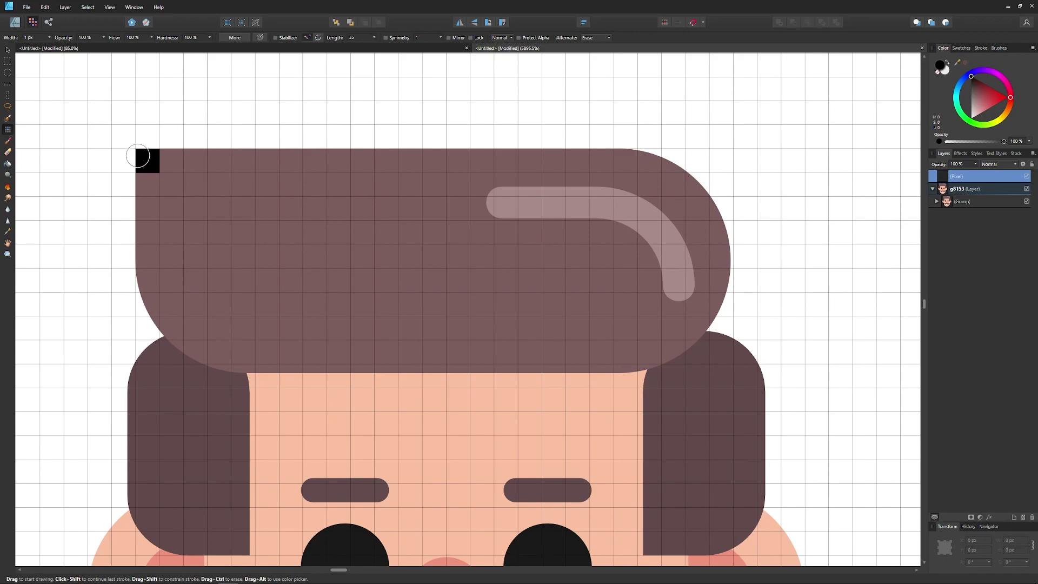
mouse_move(142, 158)
left_mouse_down()
mouse_move(145, 279)
mouse_move(164, 304)
mouse_move(153, 302)
mouse_move(227, 373)
left_mouse_up()
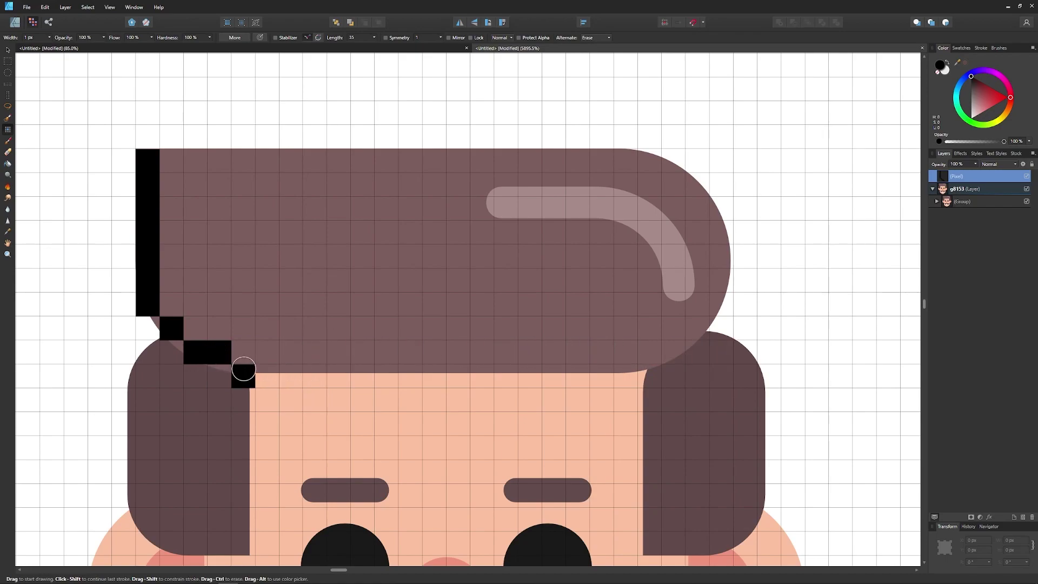
left_click(219, 374)
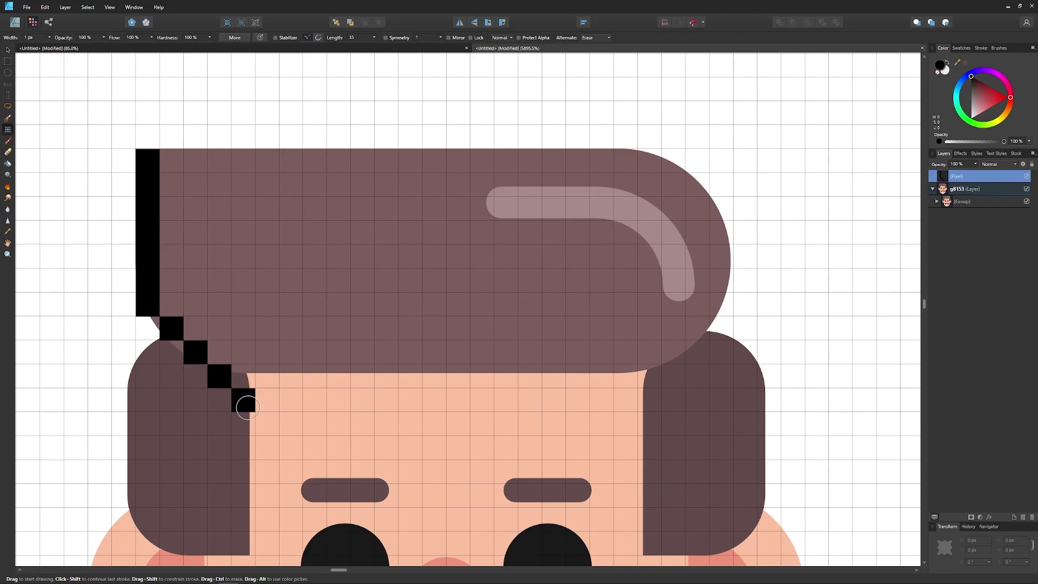
left_click(631, 377, "shift")
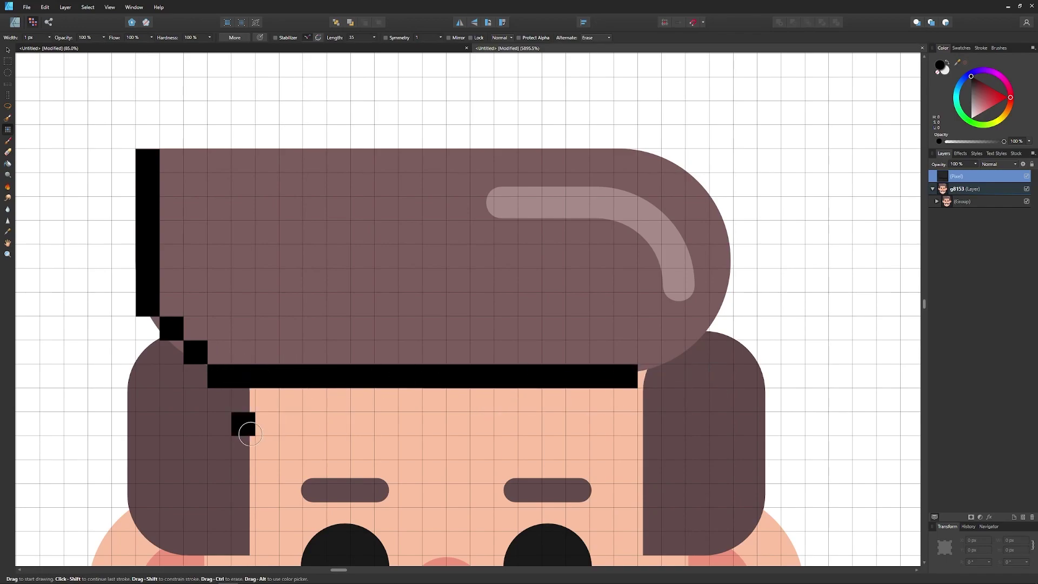
key("ctrl+z")
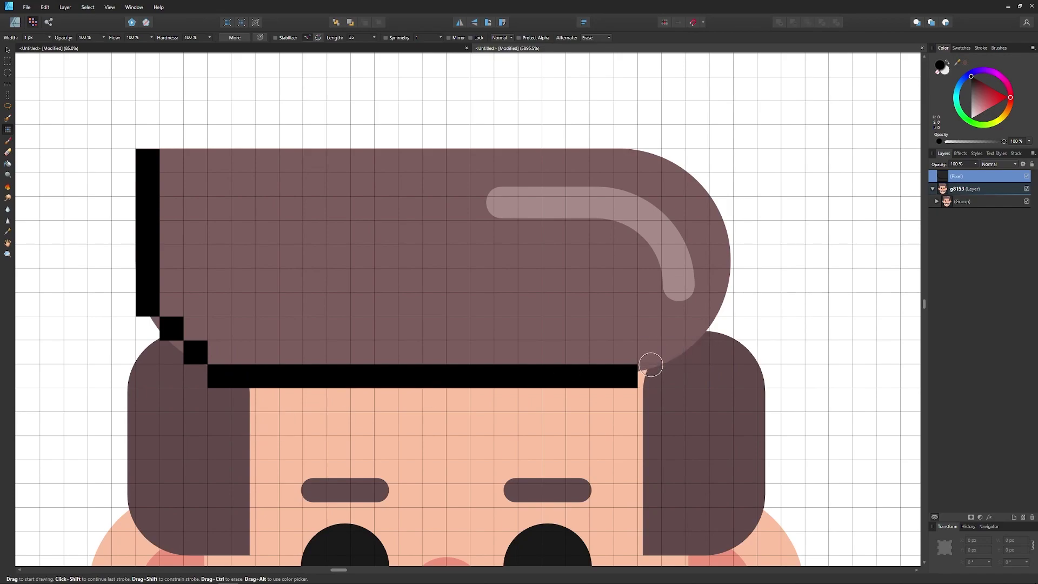
- Extend the black hair outline with pixels stepping diagonally up its lower-right corner
left_click(642, 377)
left_click(680, 349)
left_click(696, 334)
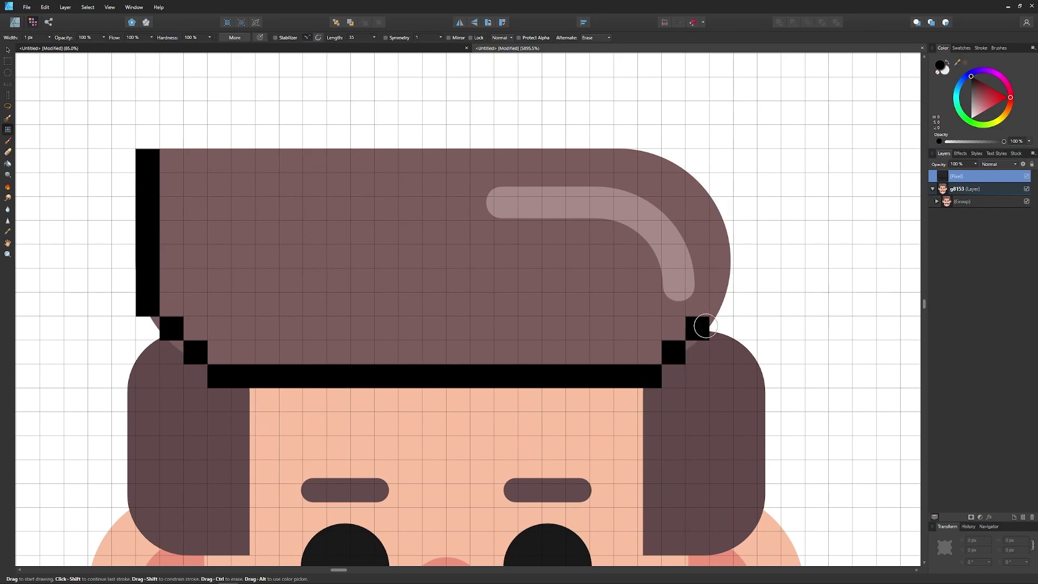
- Complete the top hair shape's black outline along its right edge, stepped upper-right corner and straight top edge
left_click(719, 308)
left_click(721, 284)
mouse_move(723, 259)
left_mouse_down()
mouse_move(723, 231)
mouse_move(697, 208)
left_mouse_up()
left_click(694, 188)
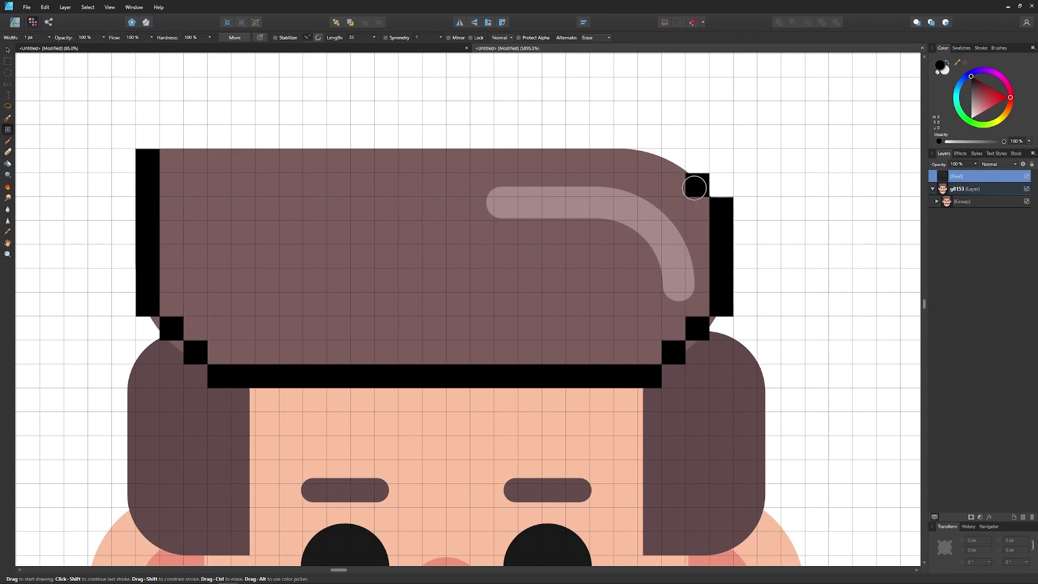
left_click(675, 172)
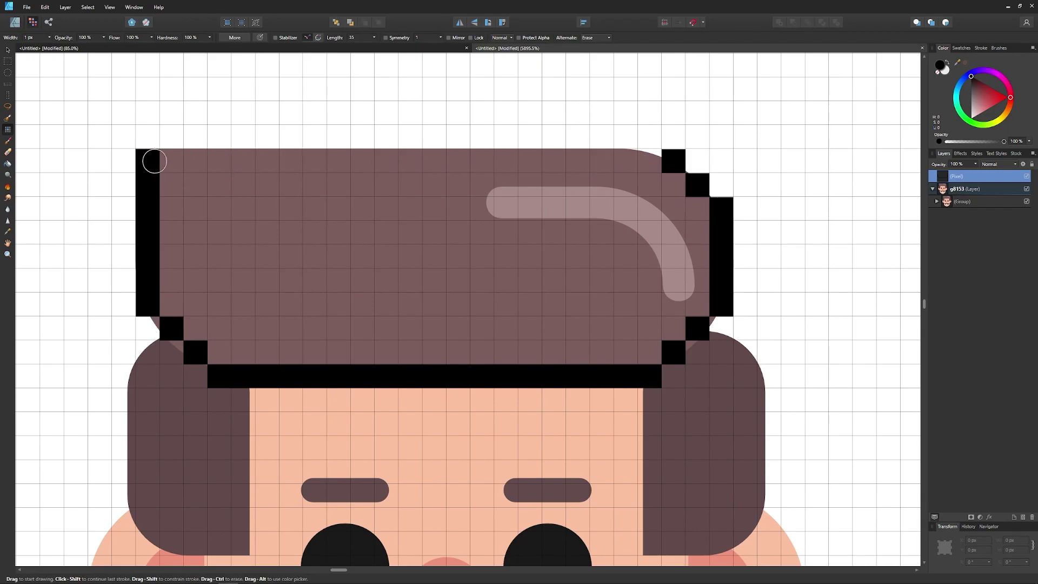
left_click(155, 162, "shift")
- Trace the left side hair's stepped upper corner and straight outer edge with black pixels
left_click_drag(387, 348, 394, 271)
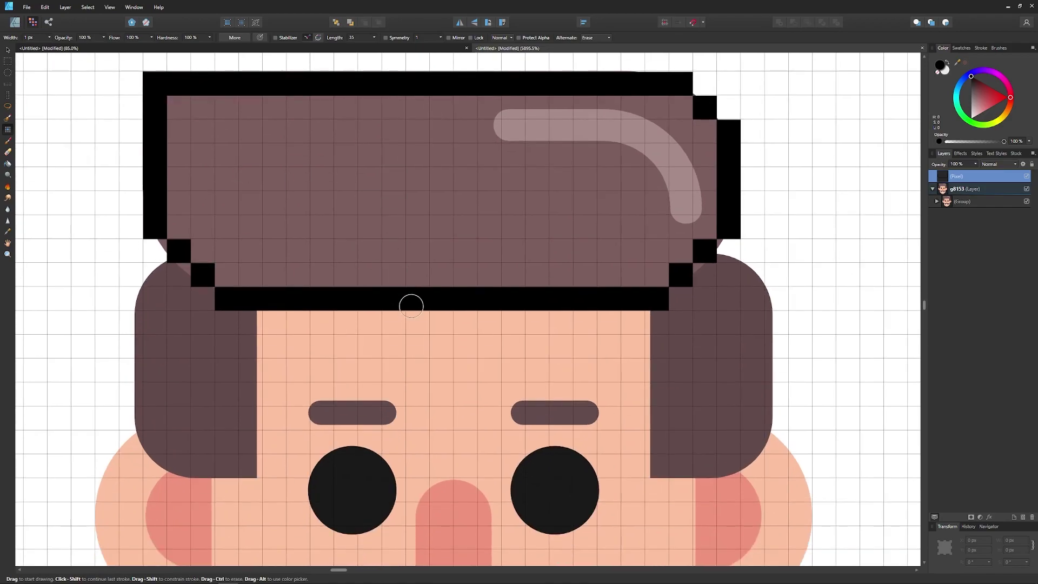
left_click_drag(412, 306, 468, 238)
left_click(213, 211)
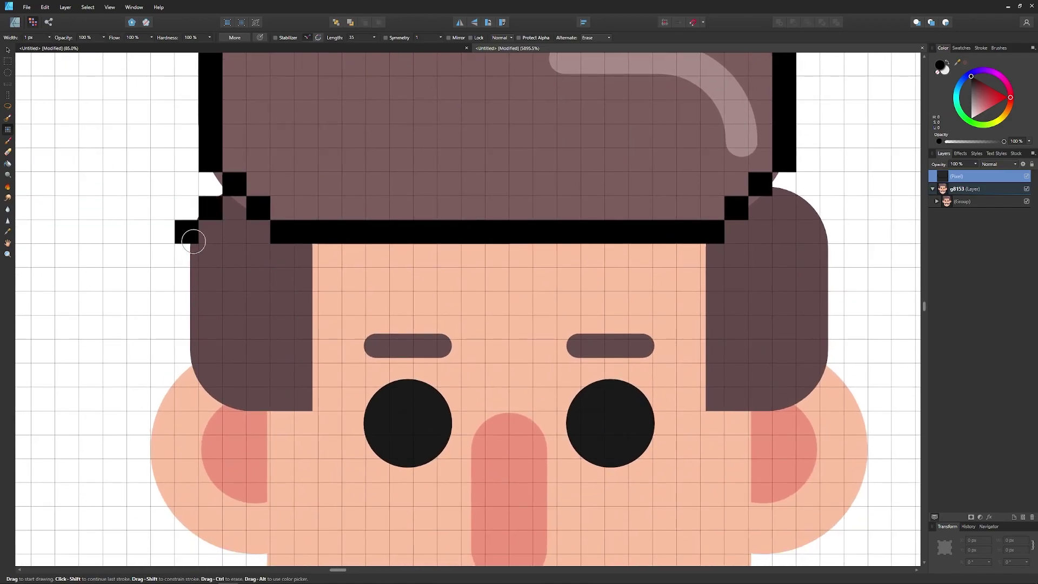
left_click(187, 236)
left_click(189, 250)
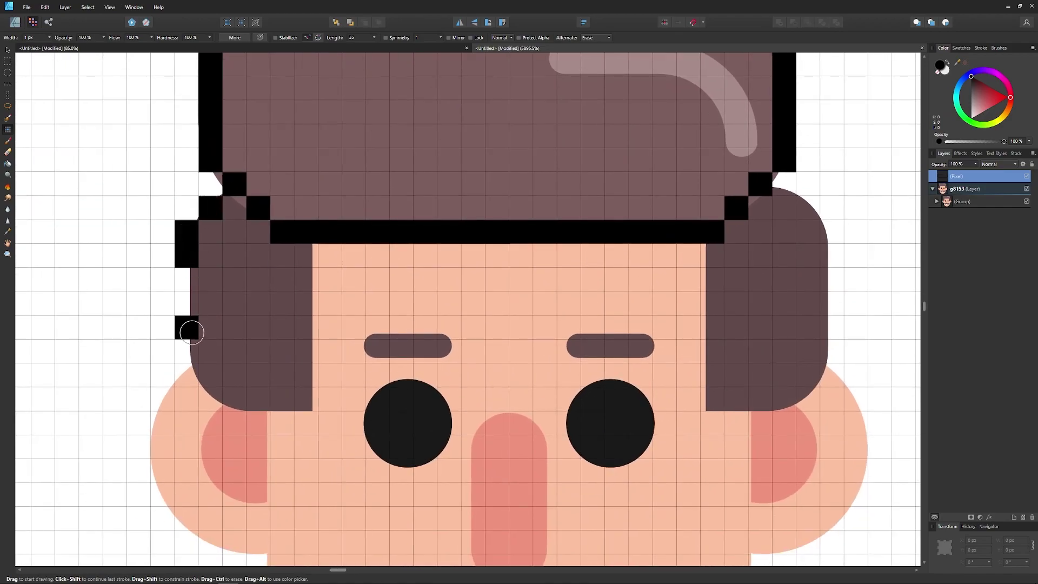
left_click(188, 352, "shift")
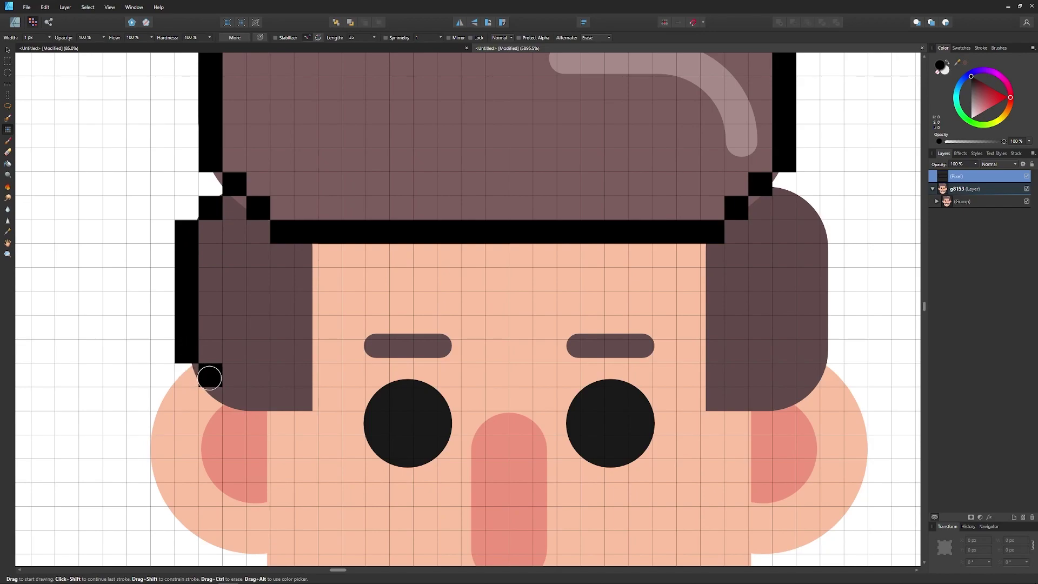
- Close the left side hair outline with a stepped lower corner, a bottom edge and an inner edge up to the top hair
left_click(234, 398)
left_click(304, 400)
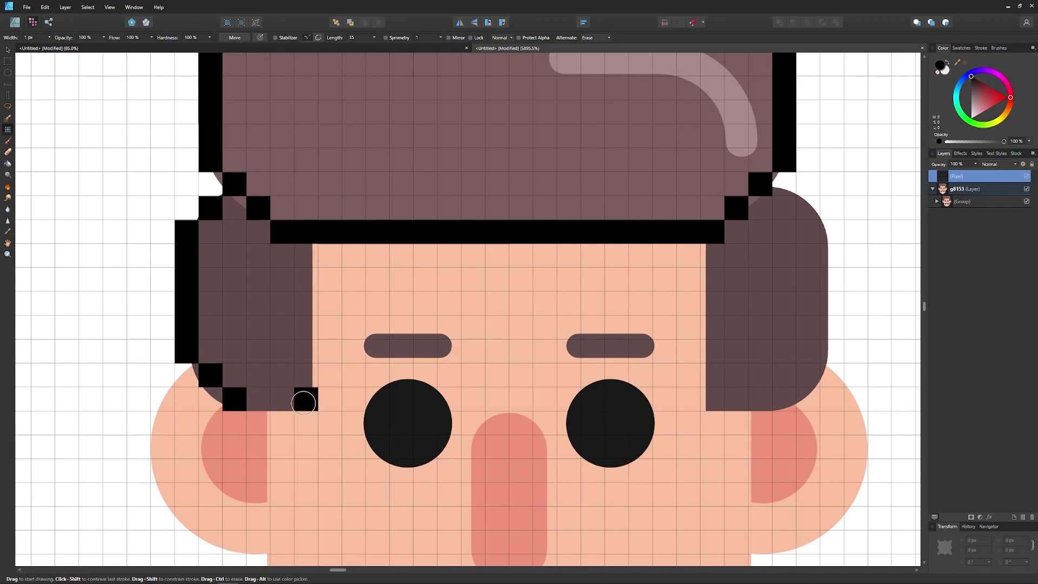
left_click(304, 403, "shift")
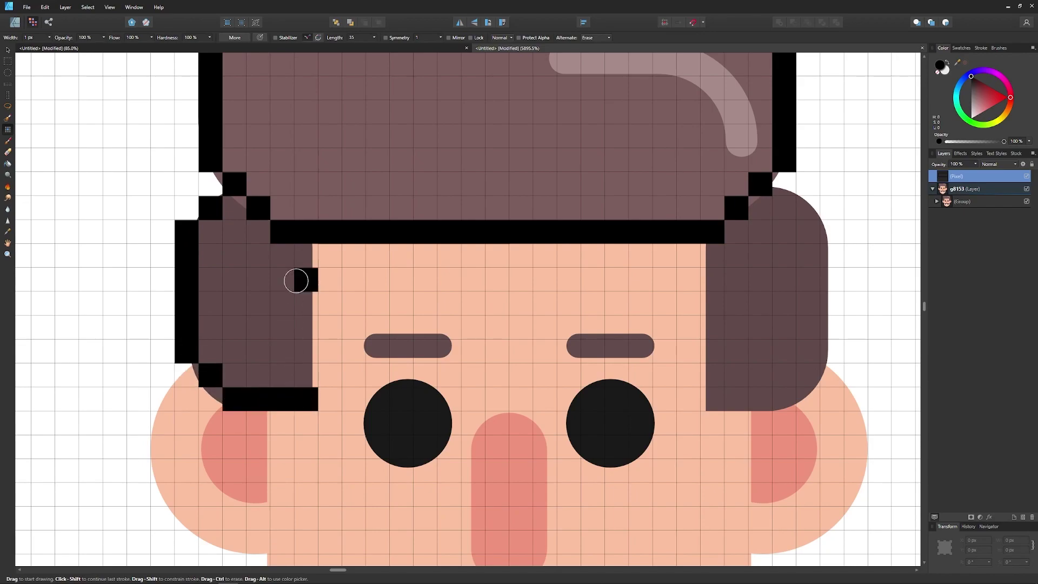
left_click(310, 250, "shift")
- Trace the right side hair's upper corner with diagonal black pixels and its outer edge with a straight vertical line
left_click_drag(382, 303, 335, 322)
scroll(330, 321, "down", 2)
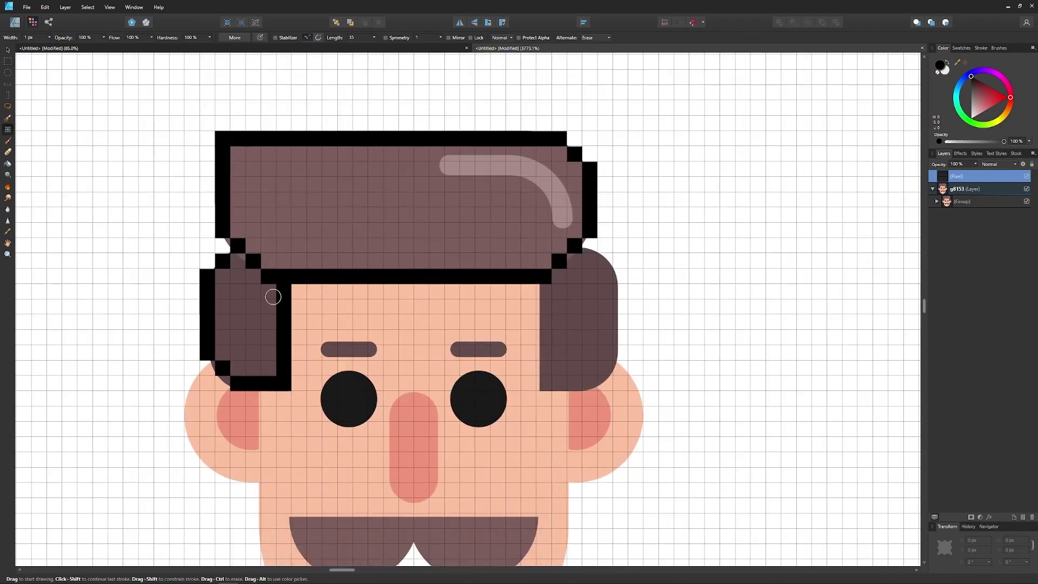
scroll(543, 413, "up", 2)
left_click_drag(603, 243, 726, 274)
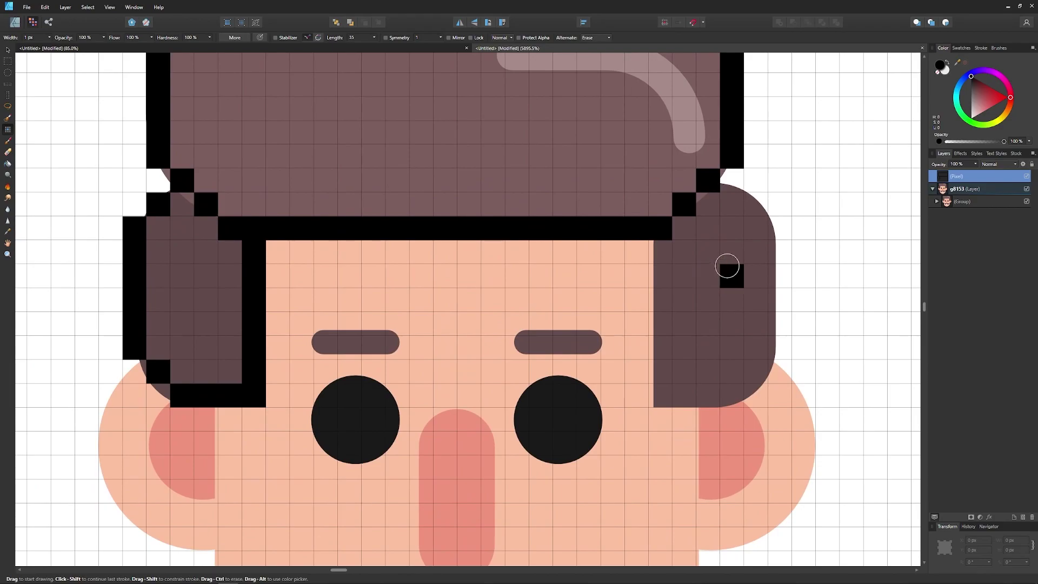
left_click(737, 206)
left_click(764, 235)
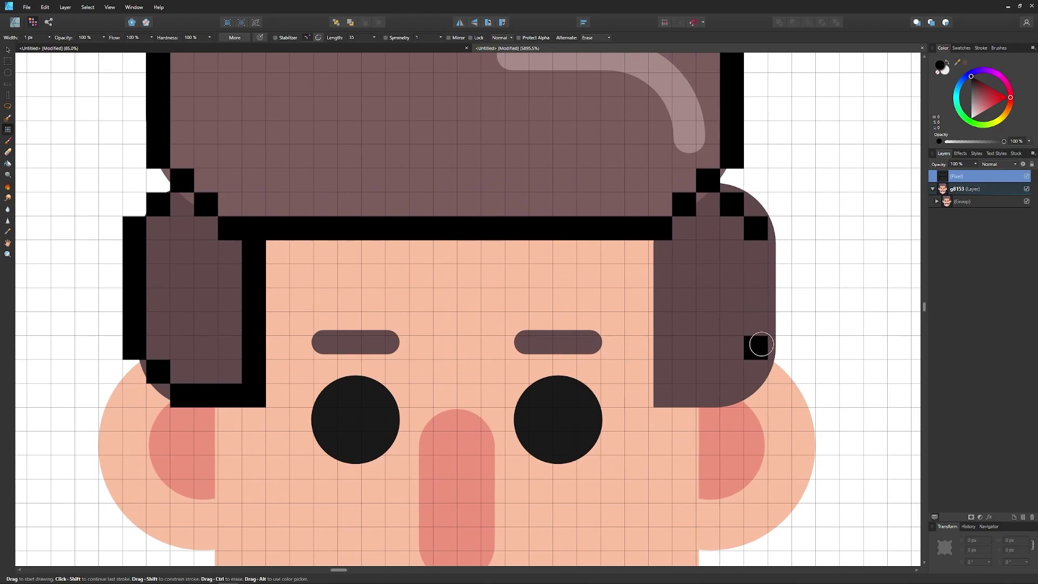
left_click(767, 234, "ctrl")
left_click_drag(642, 292, 661, 299)
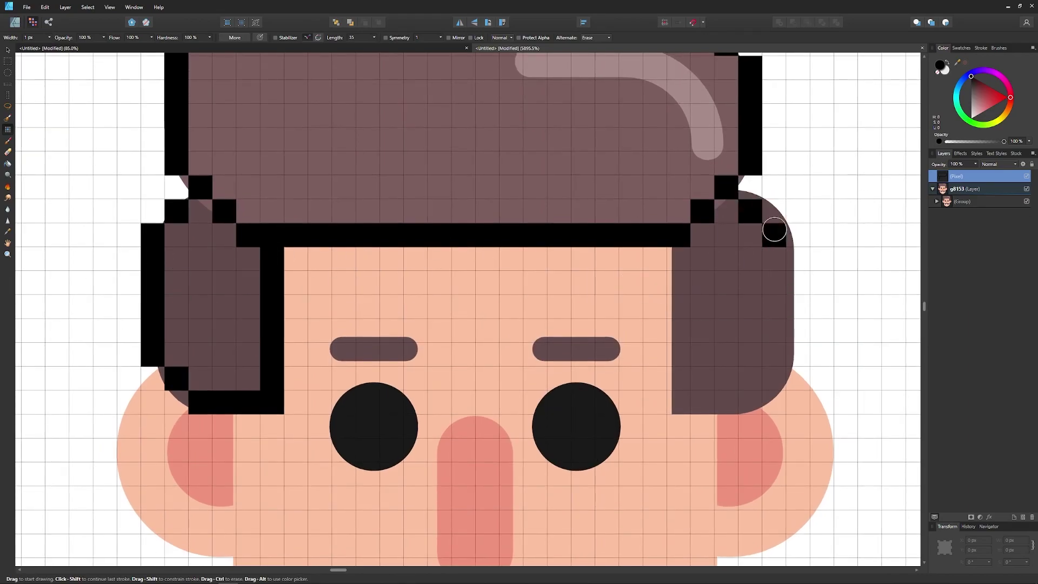
left_click_drag(797, 236, 769, 249)
left_click(753, 248)
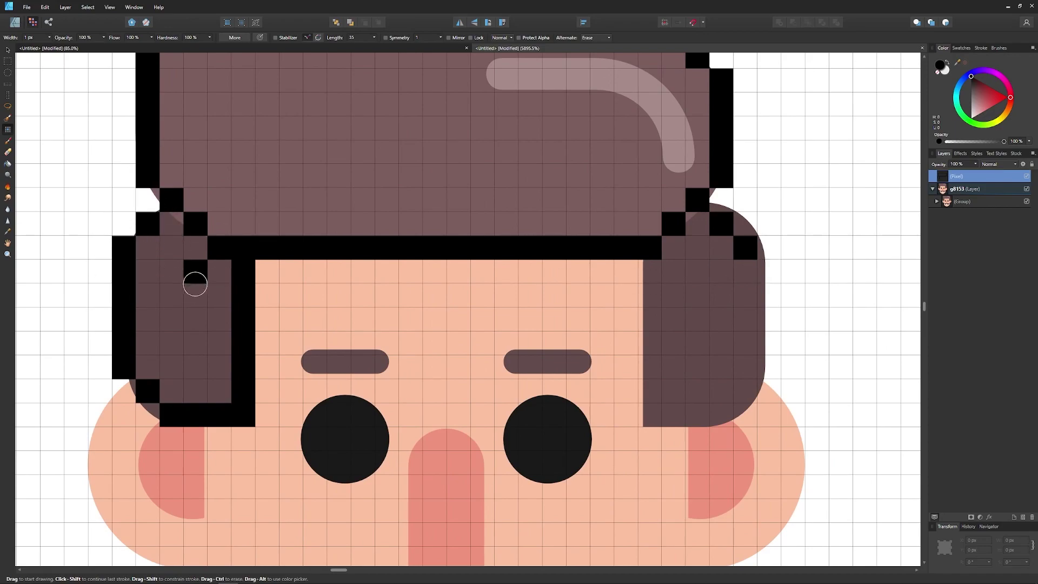
left_click(771, 272)
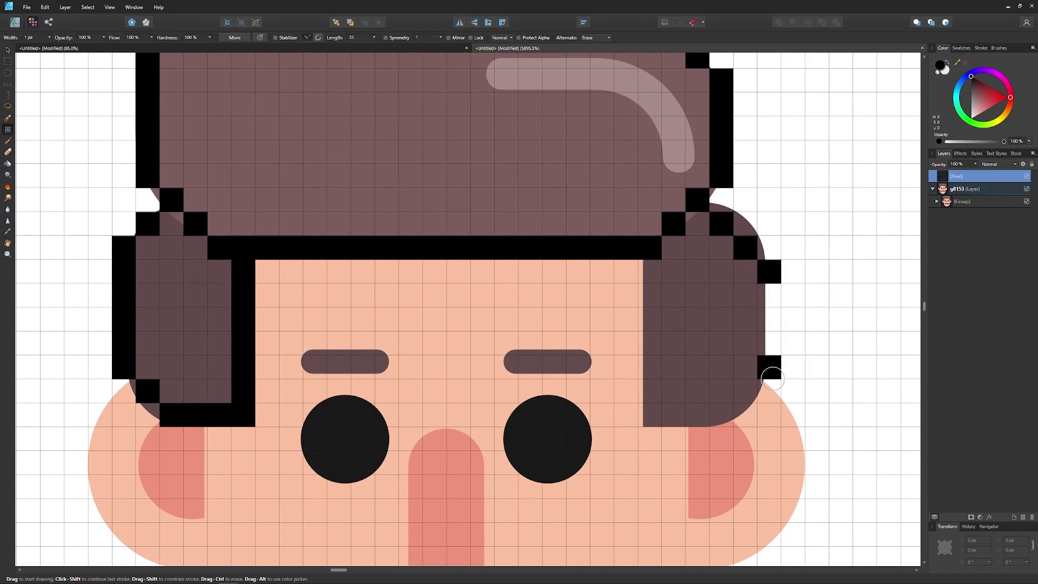
left_click(771, 375, "shift")
- Close the right side hair outline with a stepped lower corner, a bottom edge and an inner edge up to the top hair
left_click(748, 396)
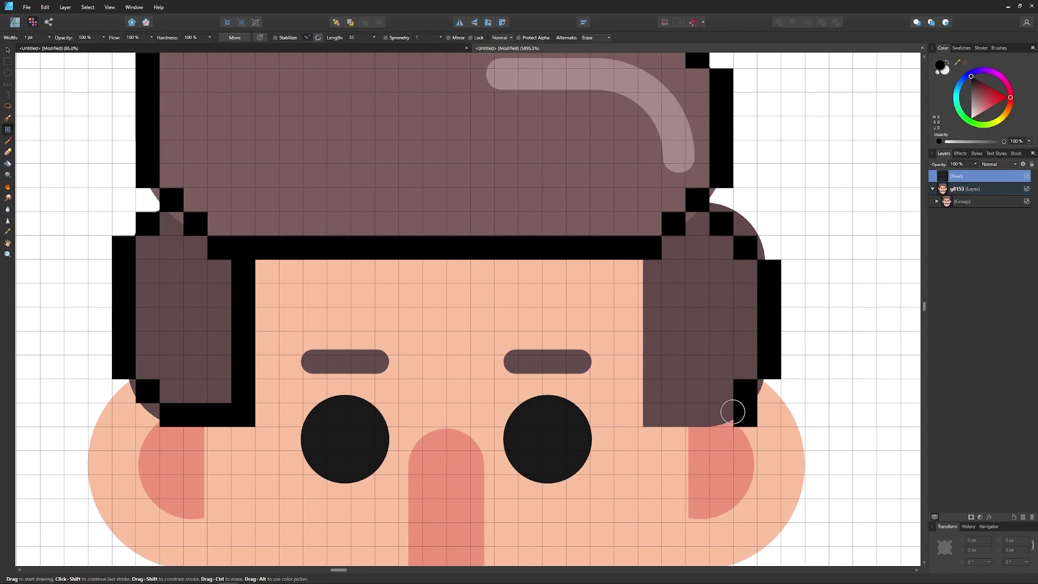
left_click(725, 418)
left_click(651, 418, "shift")
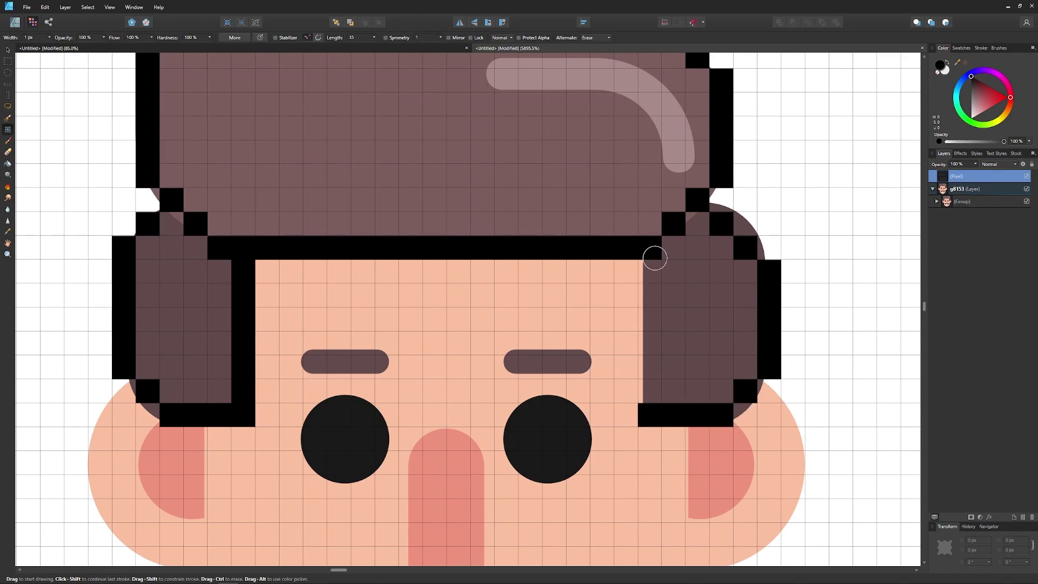
left_click(650, 392, "shift")
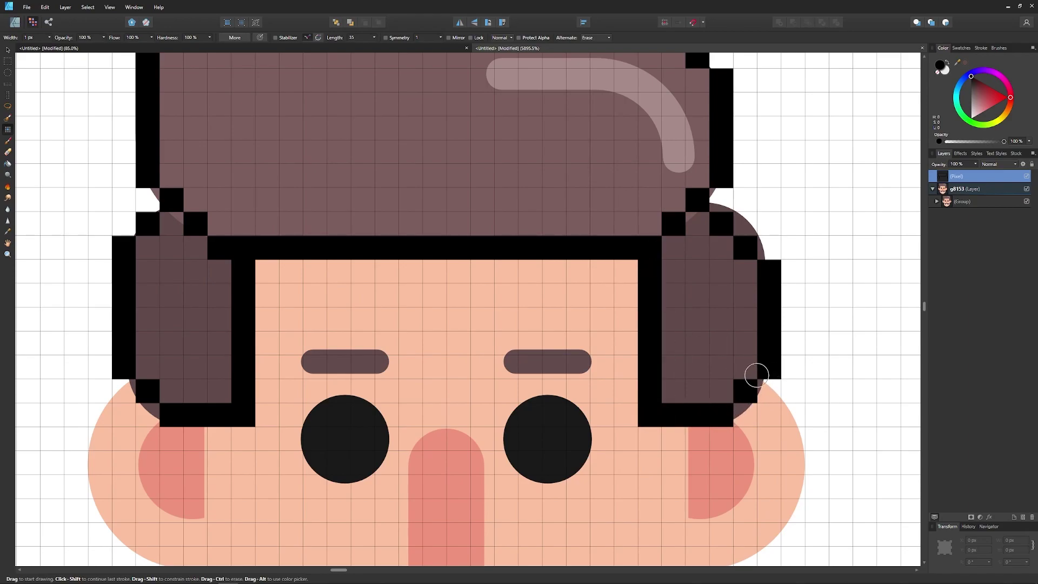
- Paint both eyebrows as black bars four pixels wide and one pixel high, the right one first
left_click_drag(757, 375, 753, 199)
left_click_drag(479, 336, 478, 374)
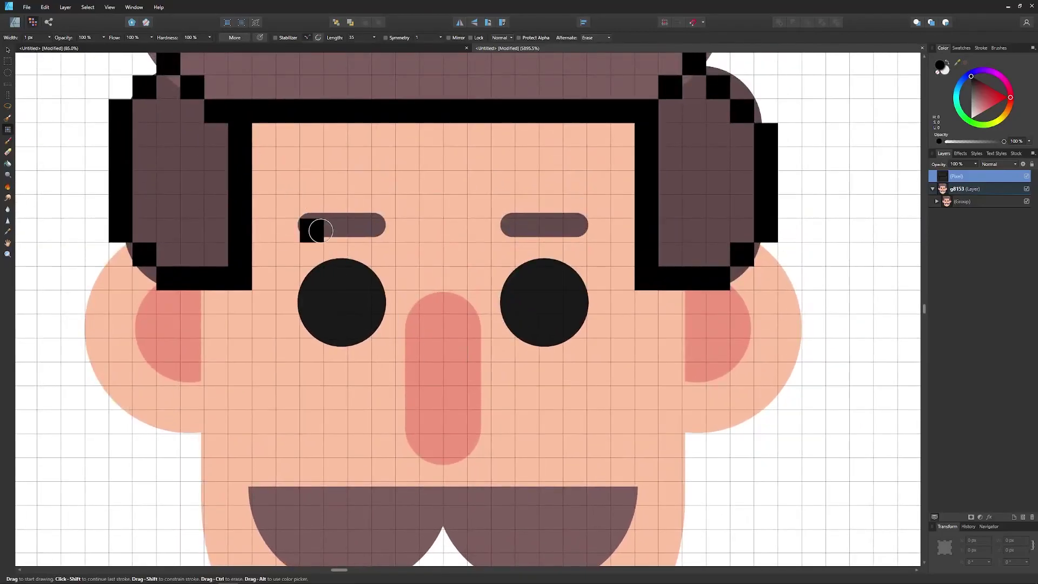
scroll(375, 243, "up", 2)
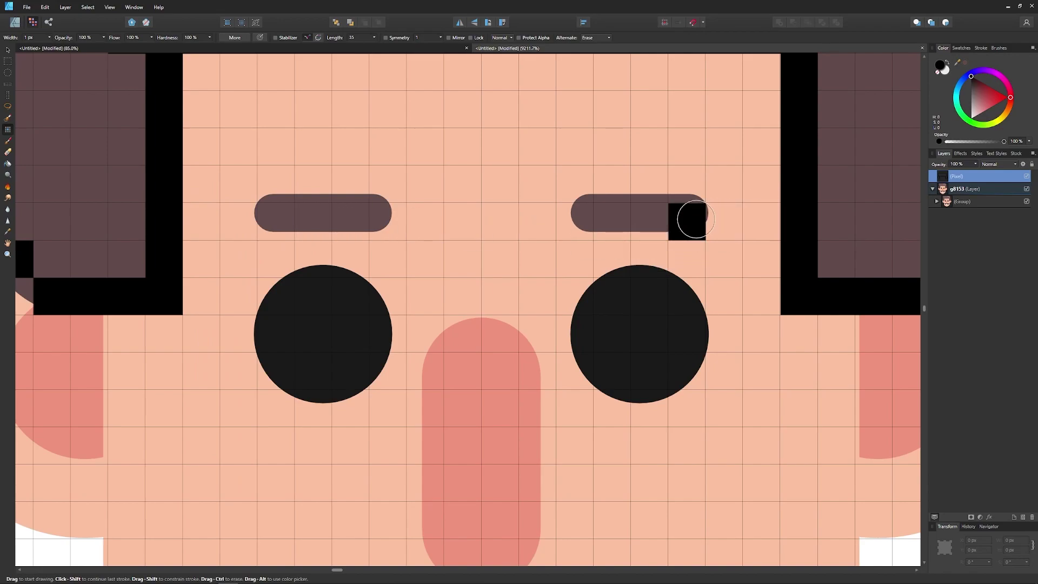
left_click(693, 222)
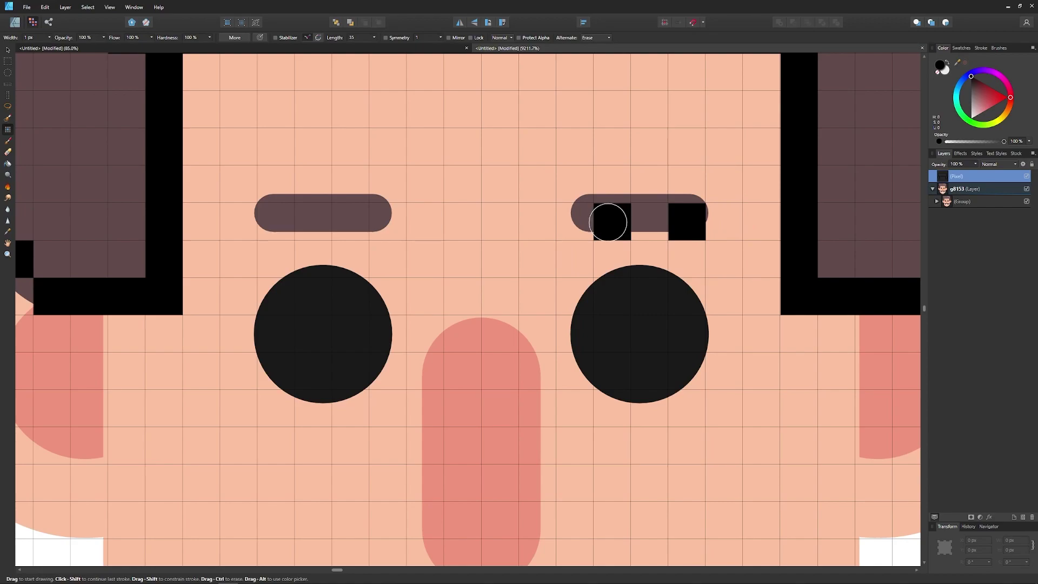
left_click_drag(583, 222, 652, 227)
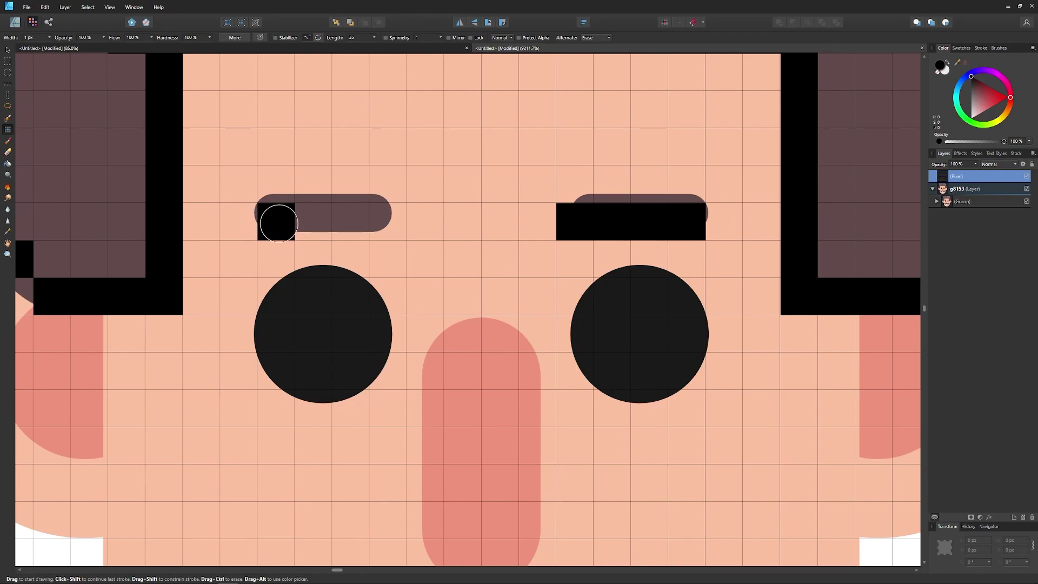
left_click(385, 222, "shift")
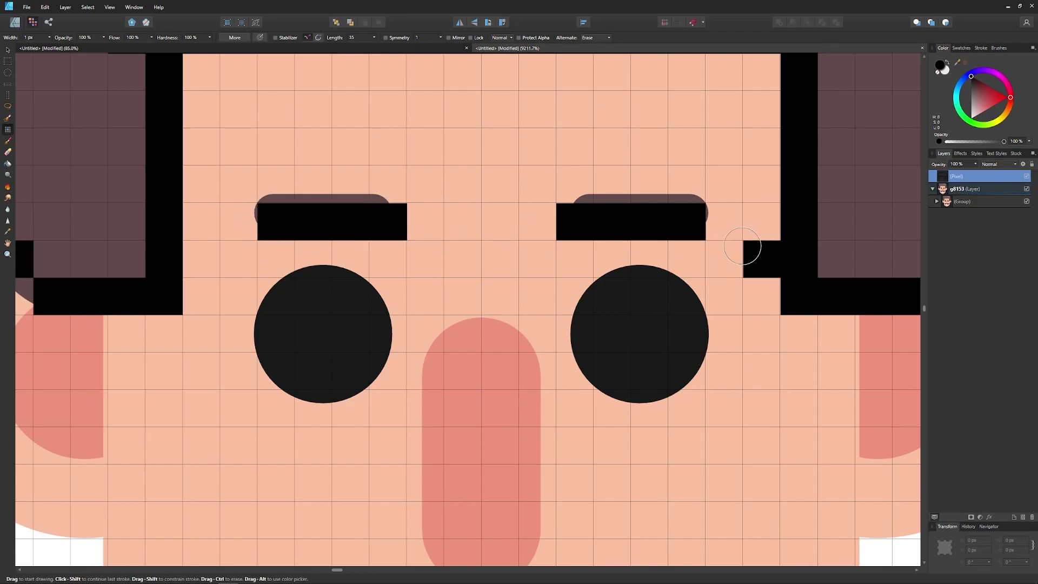
- Fill the left eye with a black block four pixels wide and four pixels high, leaving out its corners
left_click_drag(569, 308, 567, 261)
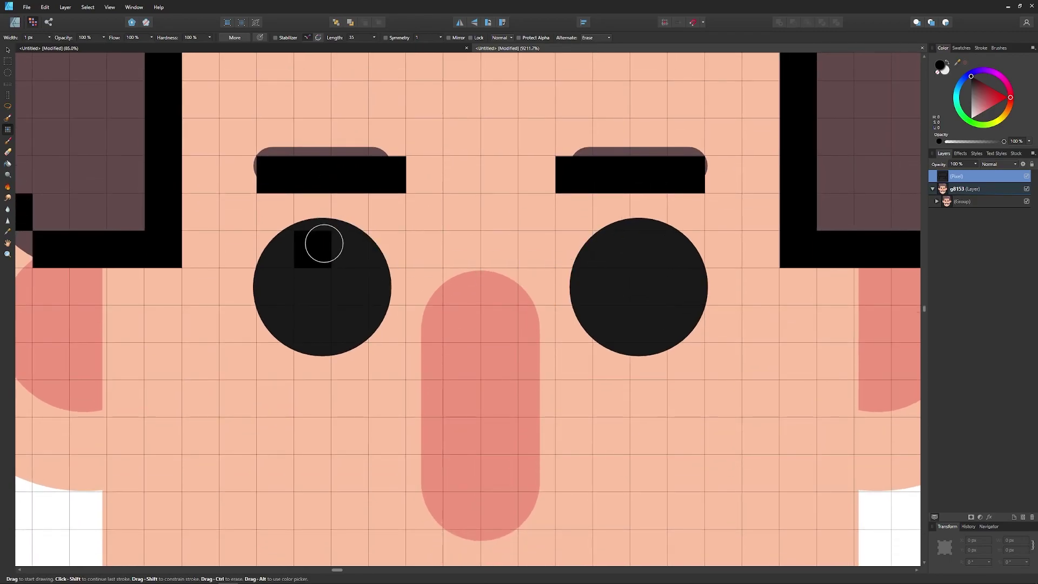
mouse_move(317, 242)
left_mouse_down()
mouse_move(340, 249)
mouse_move(283, 279)
mouse_move(282, 322)
mouse_move(340, 359)
mouse_move(383, 329)
mouse_move(384, 298)
mouse_move(318, 283)
mouse_move(355, 288)
mouse_move(346, 309)
mouse_move(290, 301)
mouse_move(332, 316)
mouse_move(276, 381)
left_mouse_up()
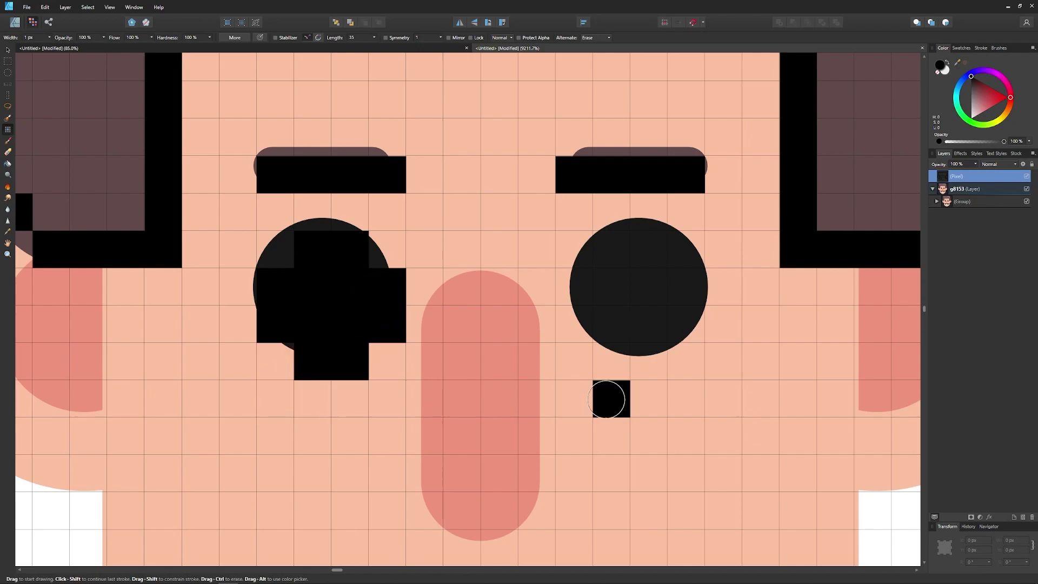
key("ctrl+z")
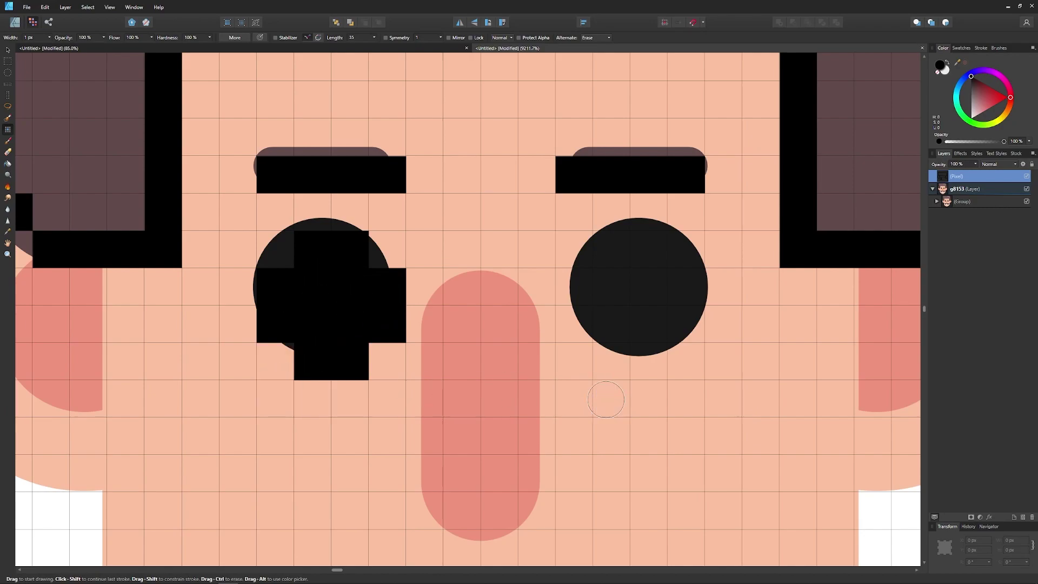
left_click(606, 400)
key("ctrl+z")
left_click(567, 373)
key("ctrl+z")
- Hide the g8153 layer to examine the pixel outline on its own, and turn the layer's visibility back on
left_click(1027, 189)
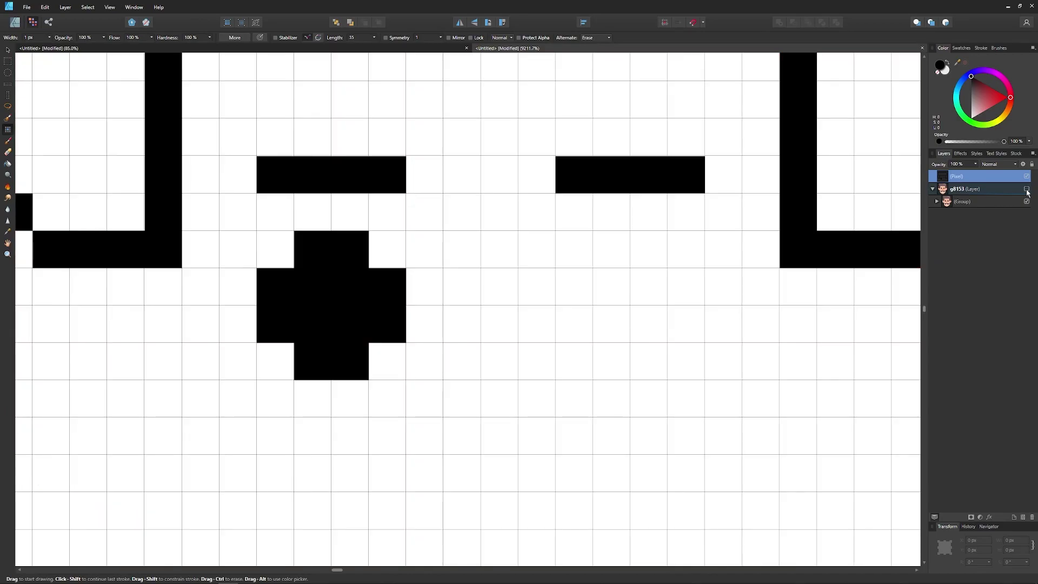
scroll(460, 303, "down", 6)
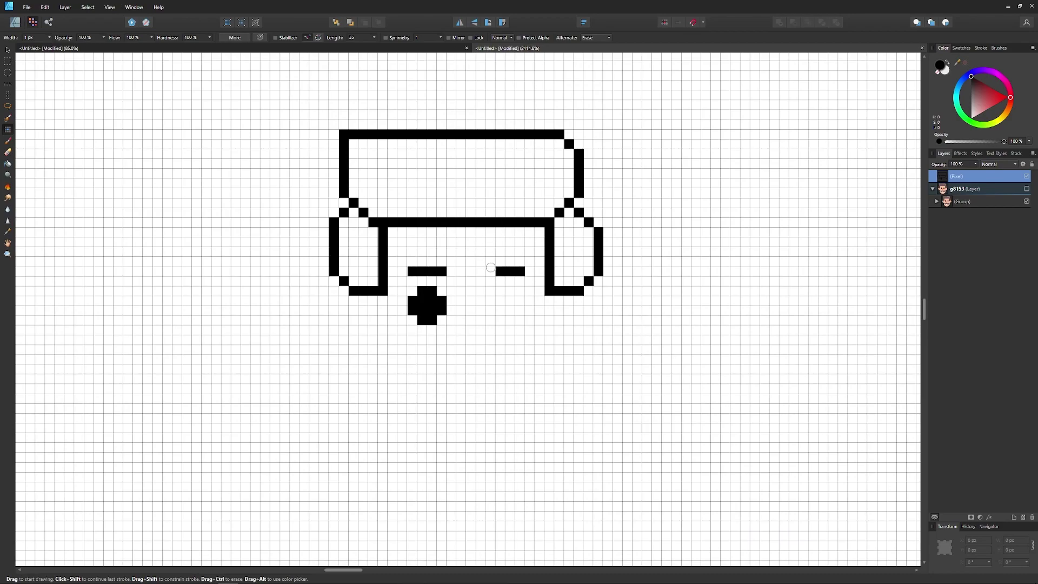
scroll(490, 267, "up", 3)
left_click(522, 385)
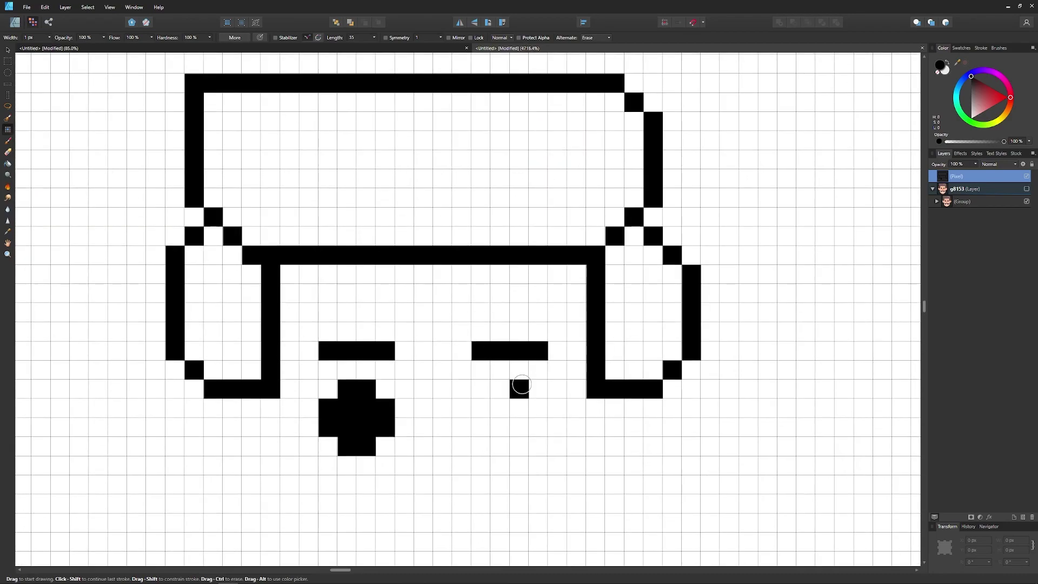
key("ctrl+z")
left_click(1027, 189)
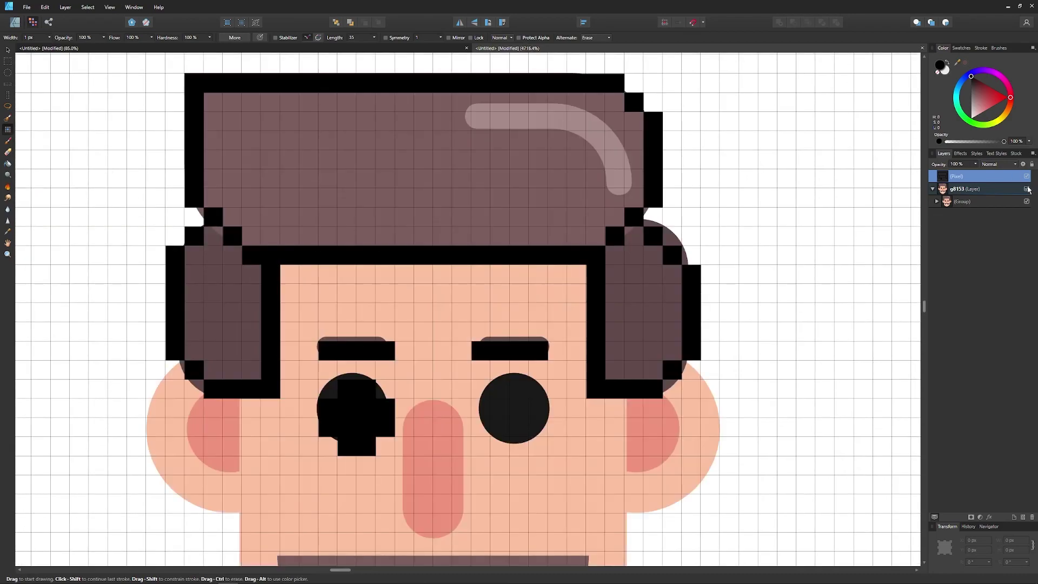
- Fill the right eye with the same four-by-four black pixel block without corners, level with the left eye
scroll(484, 475, "up", 3)
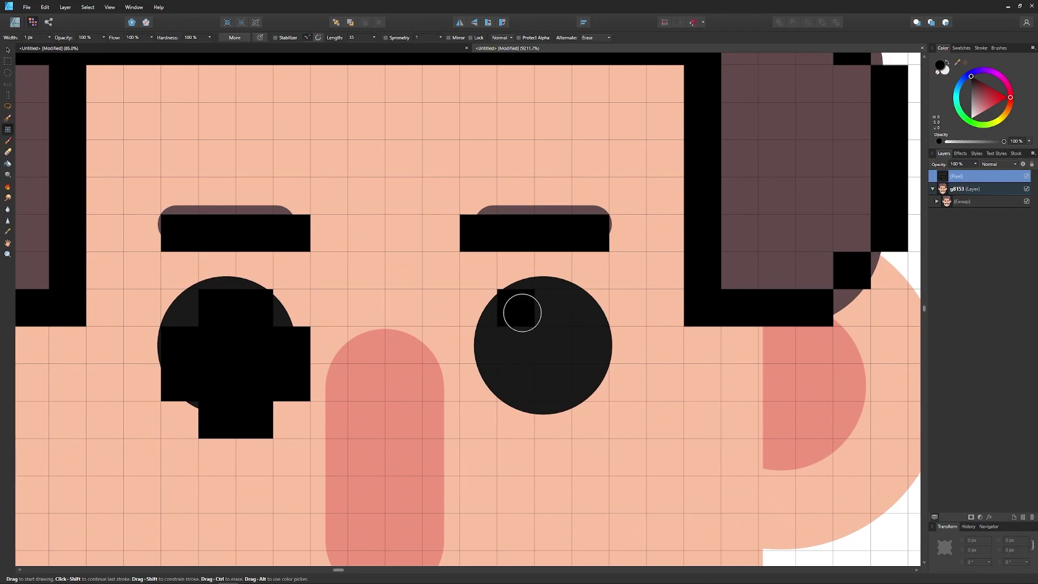
left_click_drag(522, 308, 554, 318)
left_click(496, 345)
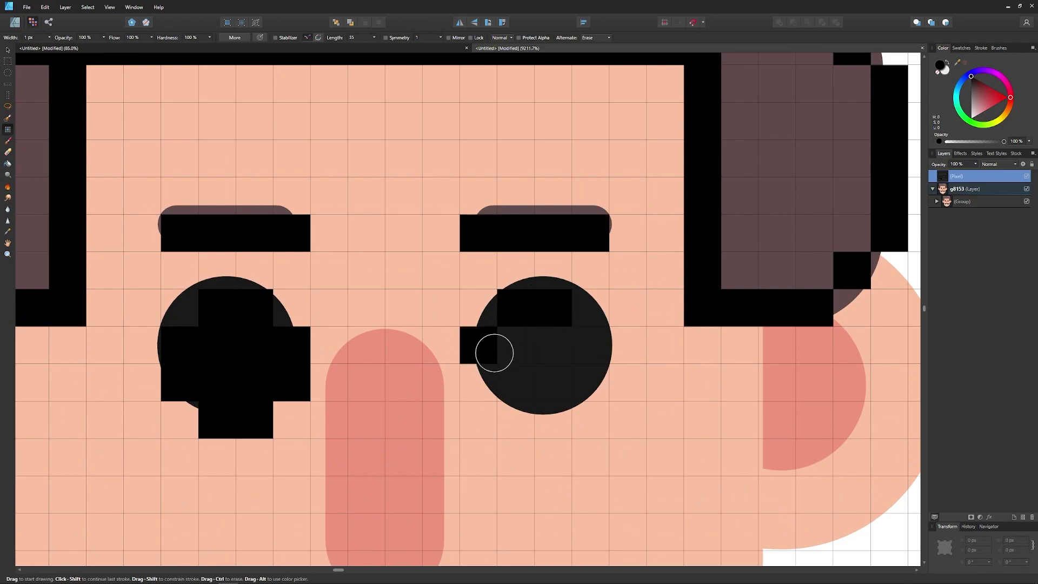
mouse_move(494, 350)
left_mouse_down()
mouse_move(484, 381)
mouse_move(520, 410)
mouse_move(550, 414)
mouse_move(595, 389)
mouse_move(598, 356)
mouse_move(520, 348)
mouse_move(548, 348)
mouse_move(556, 377)
mouse_move(525, 374)
mouse_move(556, 383)
mouse_move(647, 200)
left_mouse_up()
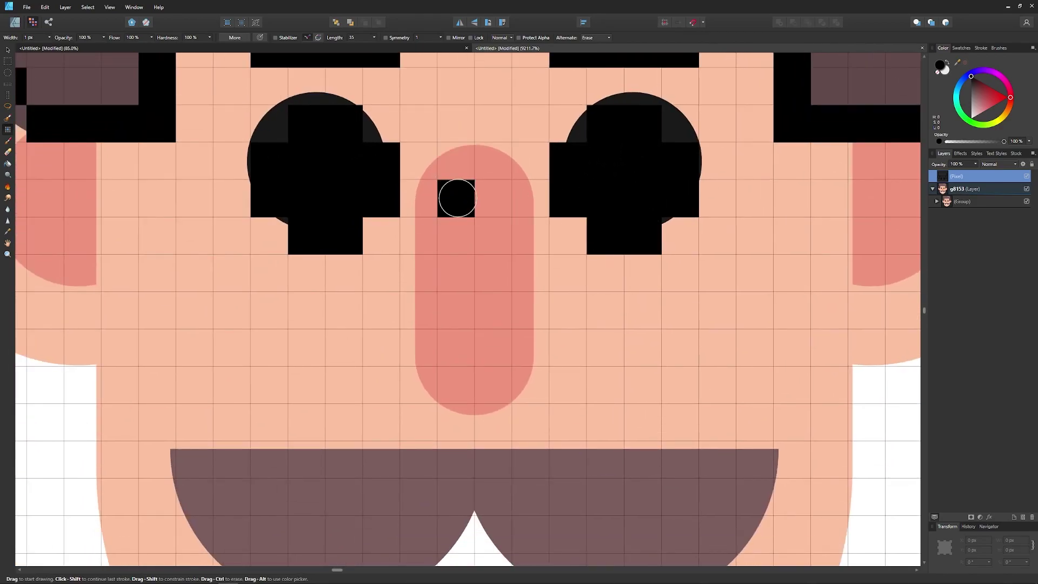
- Outline the nose in black with two-pixel top and bottom edges and four-pixel vertical sides set one column outward
left_click_drag(458, 198, 485, 197)
left_click(427, 247)
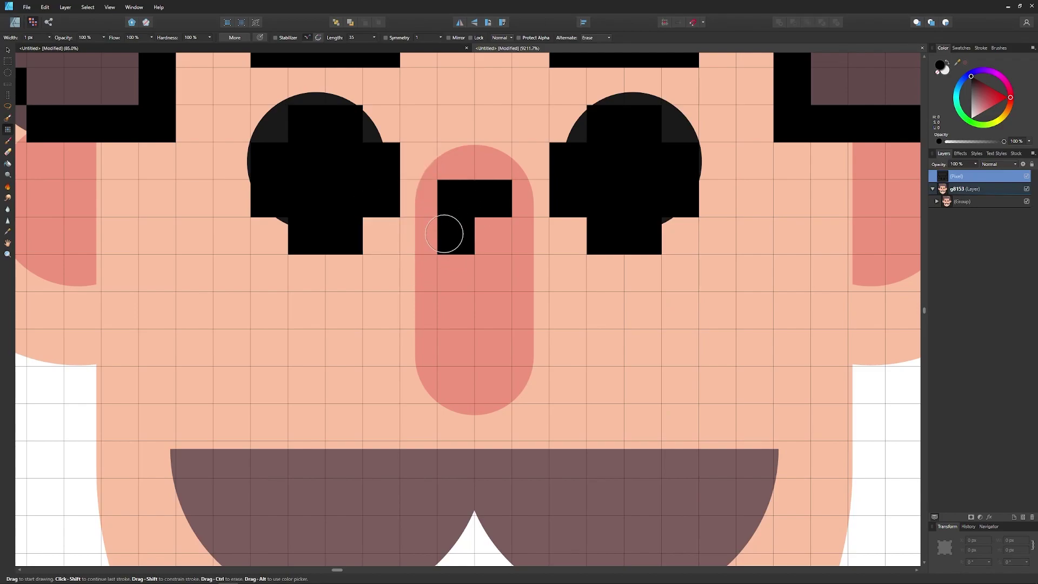
key("ctrl+z")
left_click(432, 240)
mouse_move(430, 240)
left_mouse_down()
mouse_move(427, 343)
mouse_move(451, 374)
mouse_move(484, 378)
mouse_move(528, 348)
mouse_move(524, 248)
left_mouse_up()
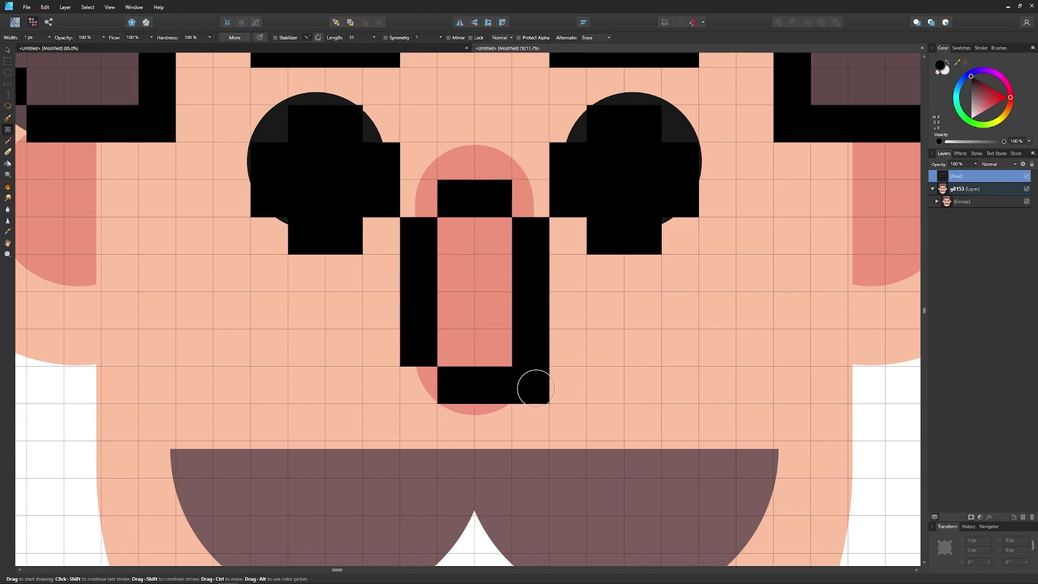
left_click_drag(534, 387, 493, 175)
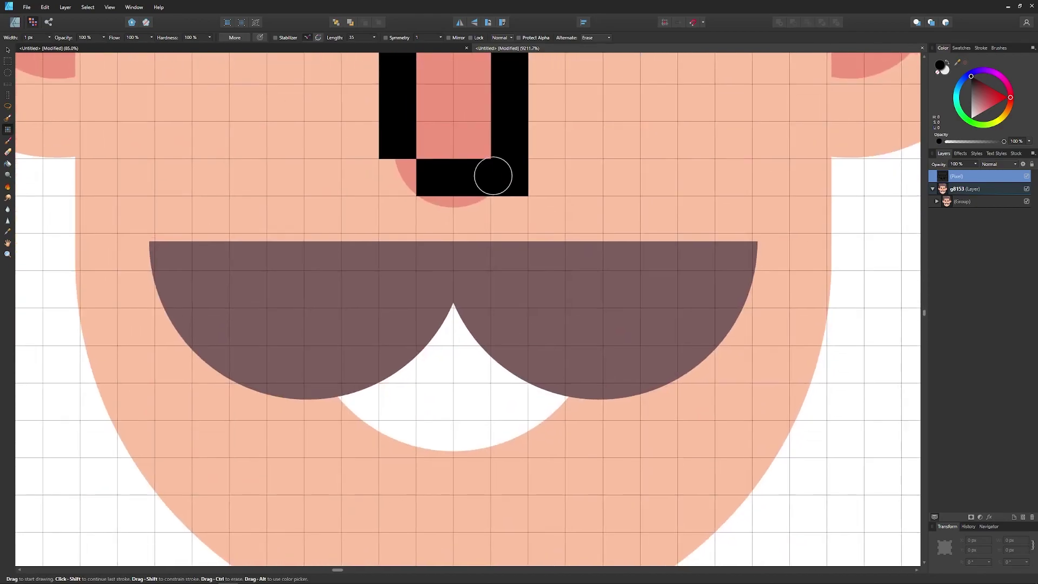
- Draw the moustache's top edge as a straight black line sixteen pixels long
left_click(171, 253)
key("ctrl+z")
left_click(88, 248)
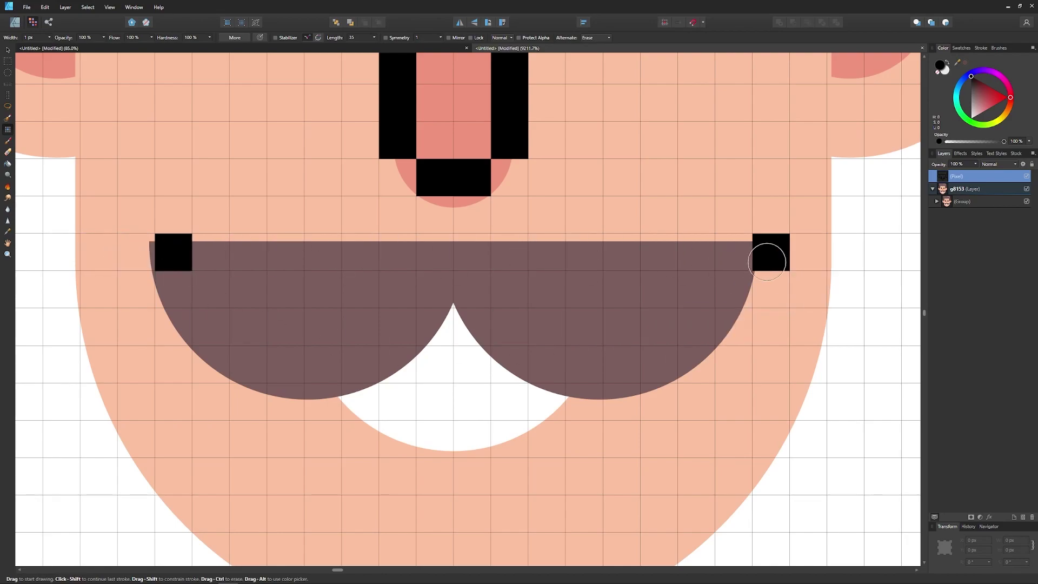
left_click(734, 251, "shift")
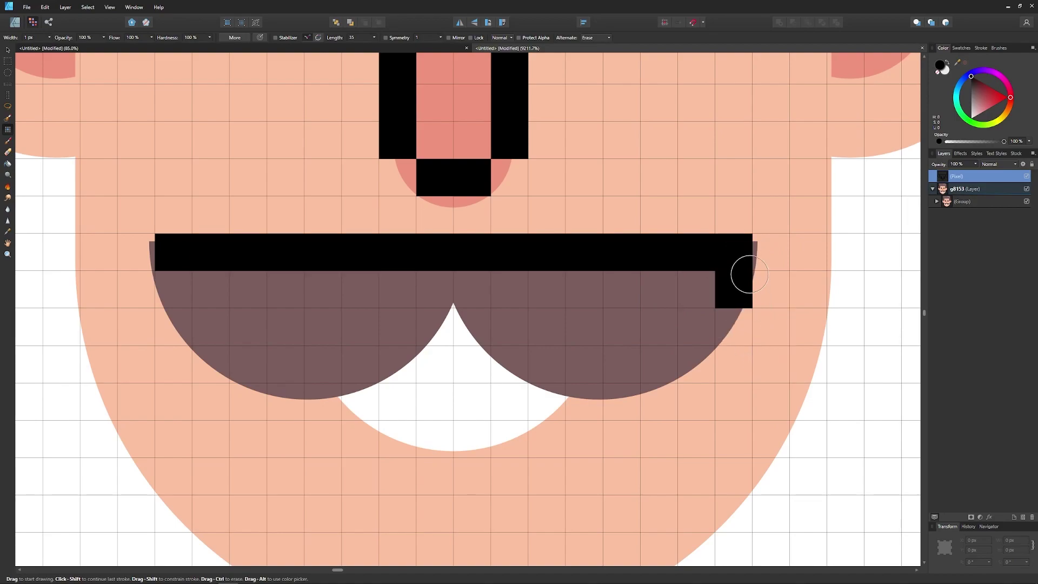
- Outline the moustache's right end with a two-pixel side below the top edge, one diagonal pixel and the start of the flat bottom edge
mouse_move(744, 284)
left_mouse_down()
mouse_move(736, 321)
mouse_move(653, 390)
left_mouse_up()
key("ctrl+z")
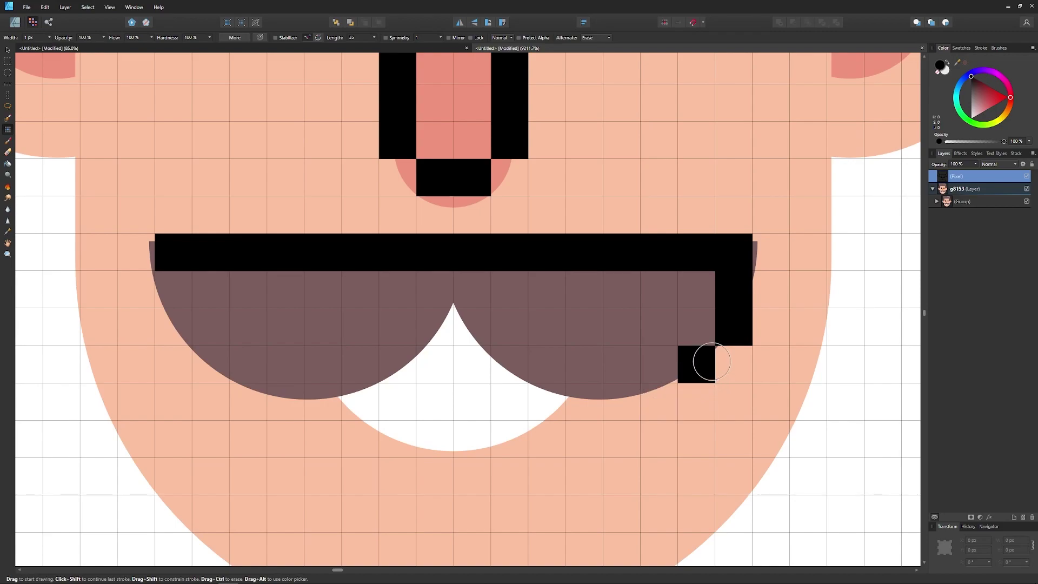
key("ctrl+z")
mouse_move(703, 343)
left_mouse_down()
mouse_move(652, 365)
mouse_move(718, 327)
mouse_move(668, 384)
mouse_move(591, 333)
left_mouse_up()
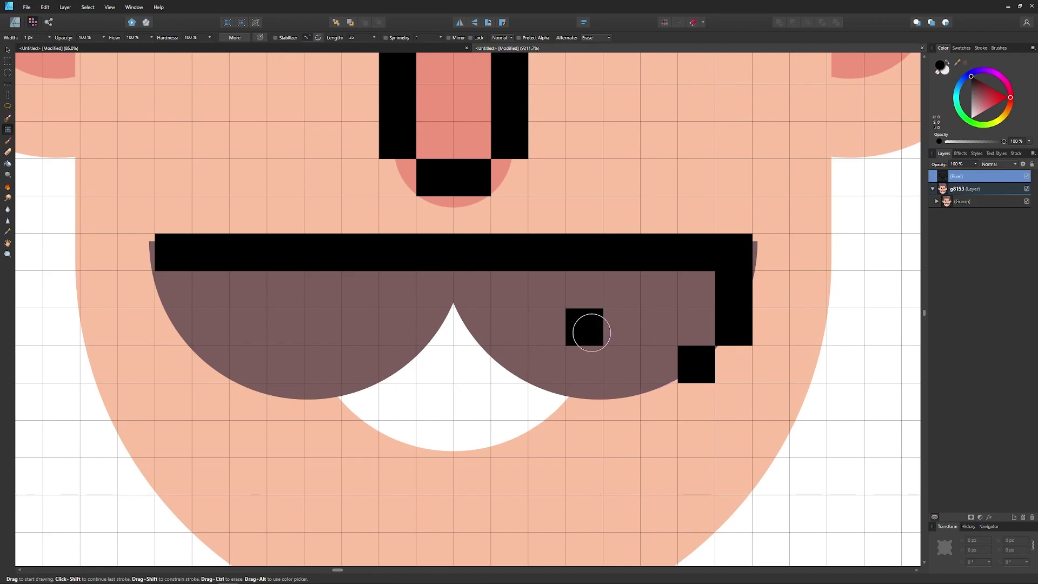
key("ctrl+z")
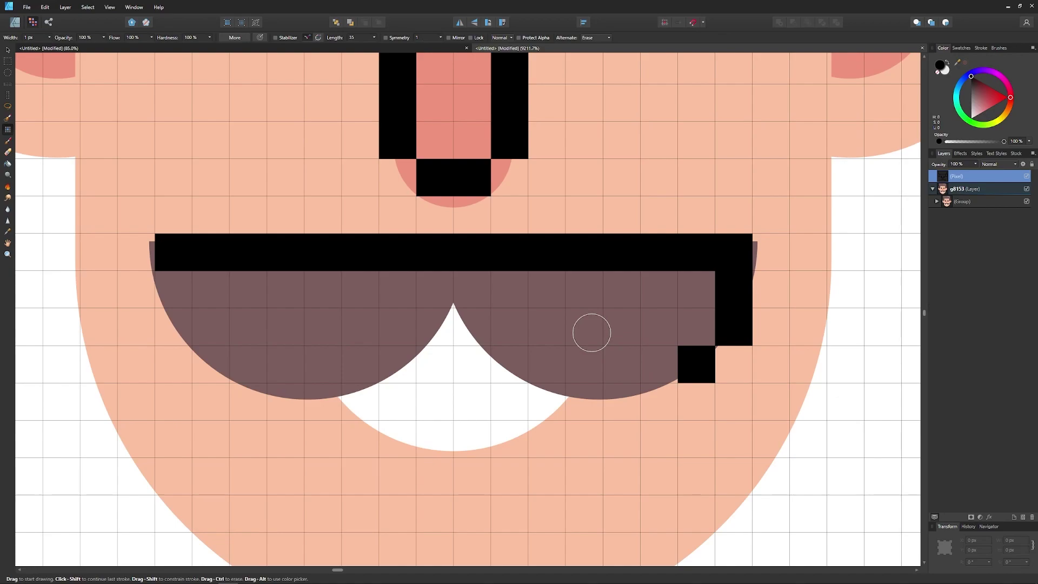
key("ctrl+z")
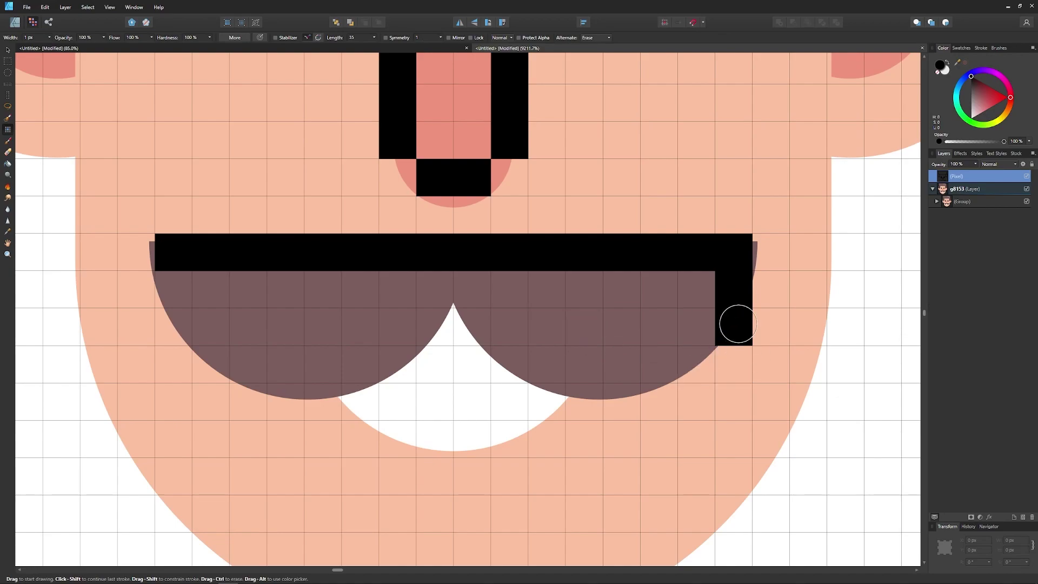
left_click(636, 338)
left_click(720, 332, "ctrl")
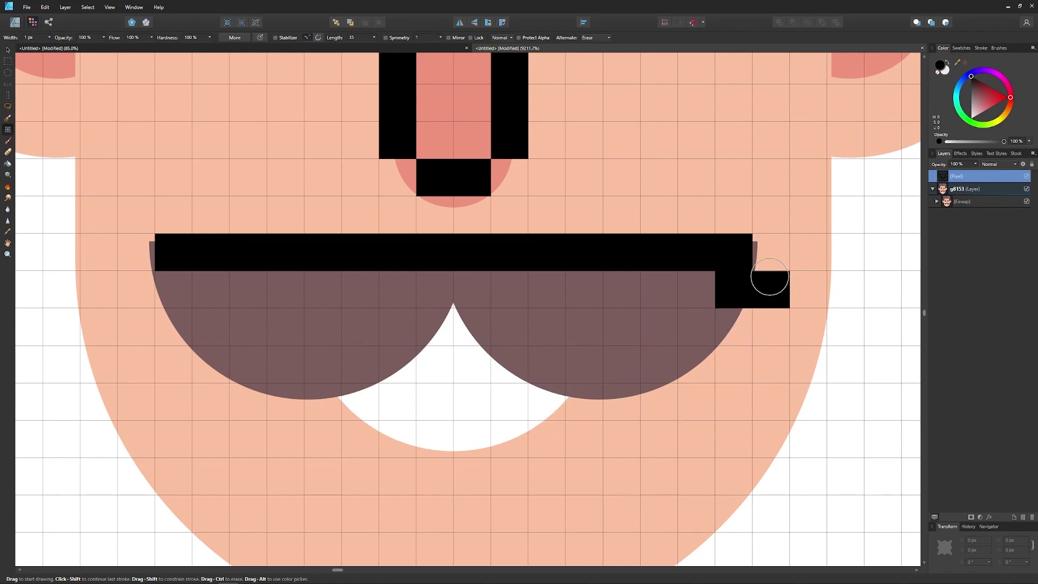
left_click(734, 336)
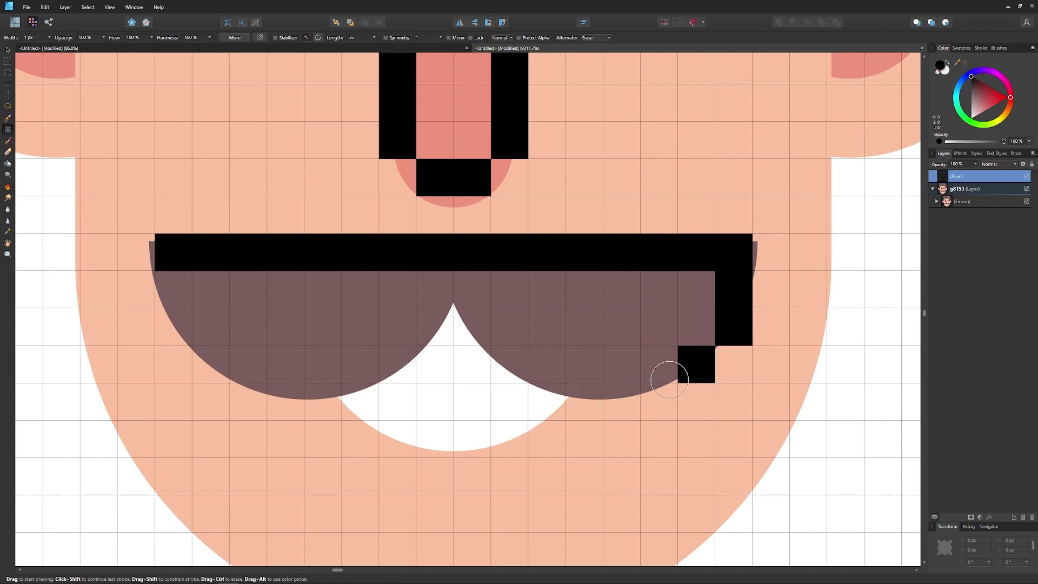
left_click(688, 371)
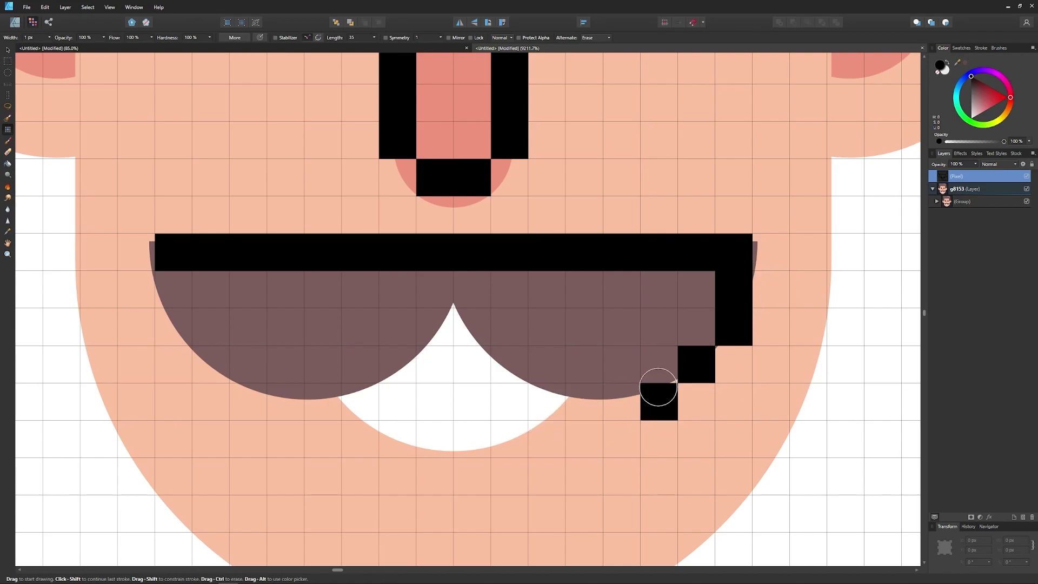
left_click(659, 397)
left_click(584, 400, "shift")
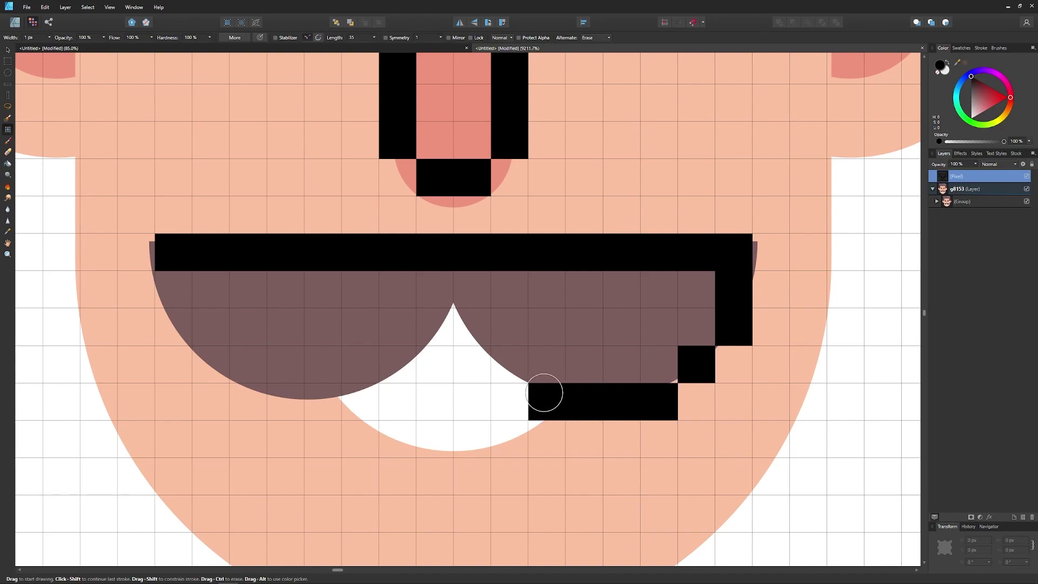
- Trace the moustache's stepped central arch with a two-pixel peak, and close the left half as a mirror image of the right
mouse_move(545, 393)
left_mouse_down()
mouse_move(477, 332)
mouse_move(442, 327)
mouse_move(359, 399)
left_mouse_up()
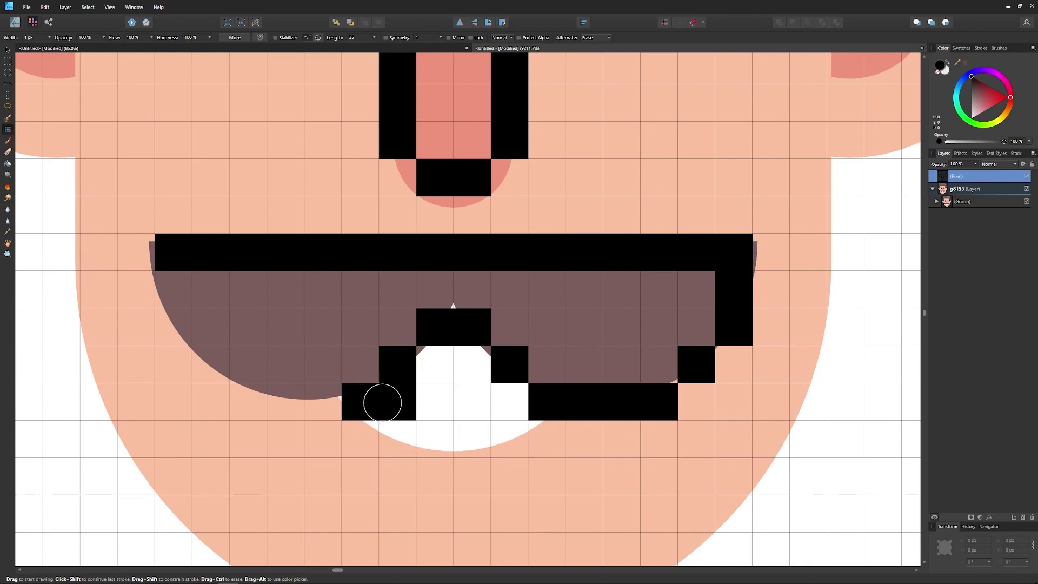
left_click(249, 401)
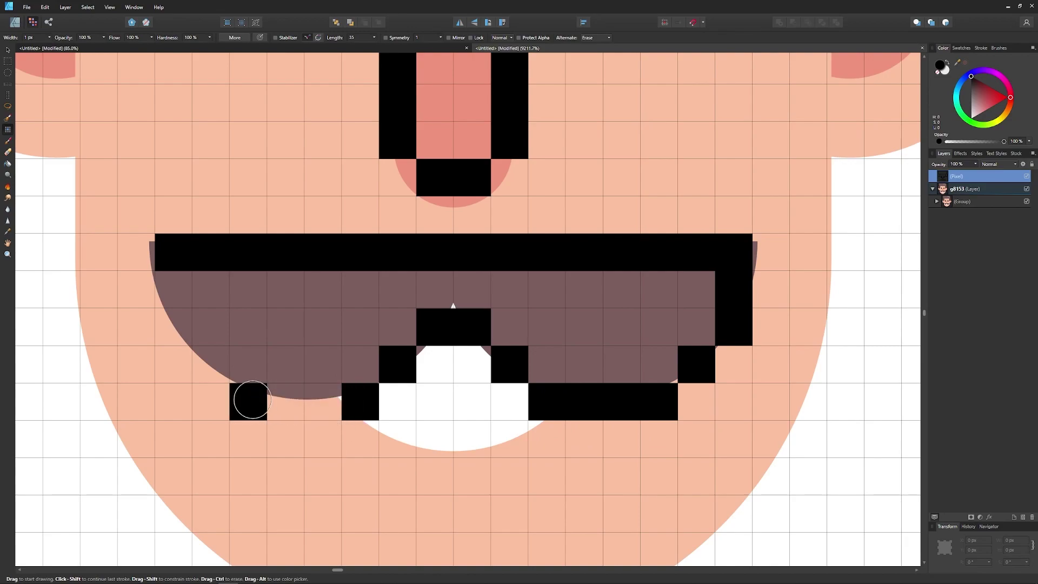
left_click(211, 373)
left_click(281, 403)
left_click(322, 403)
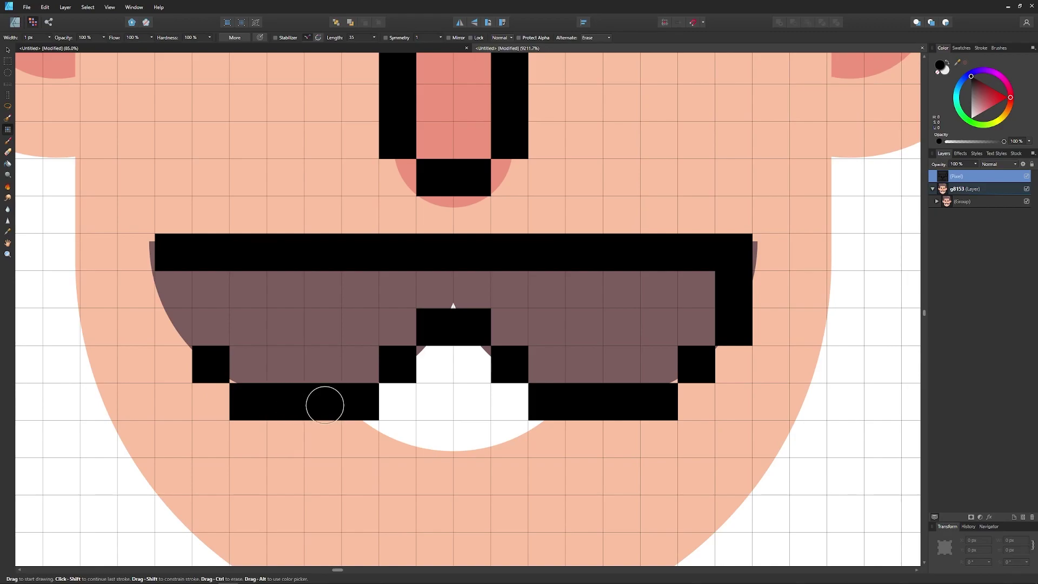
left_click(171, 326)
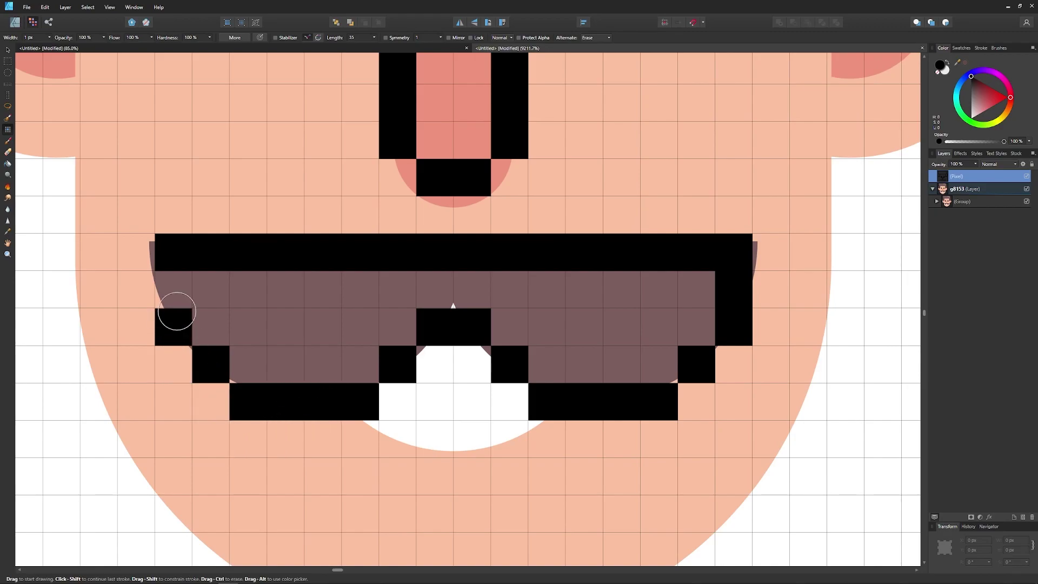
left_click(174, 290)
- Outline the mouth below the moustache arch with one black pixel on each side and a two-pixel bottom edge
left_click(585, 437)
left_click(585, 438)
left_click(584, 326)
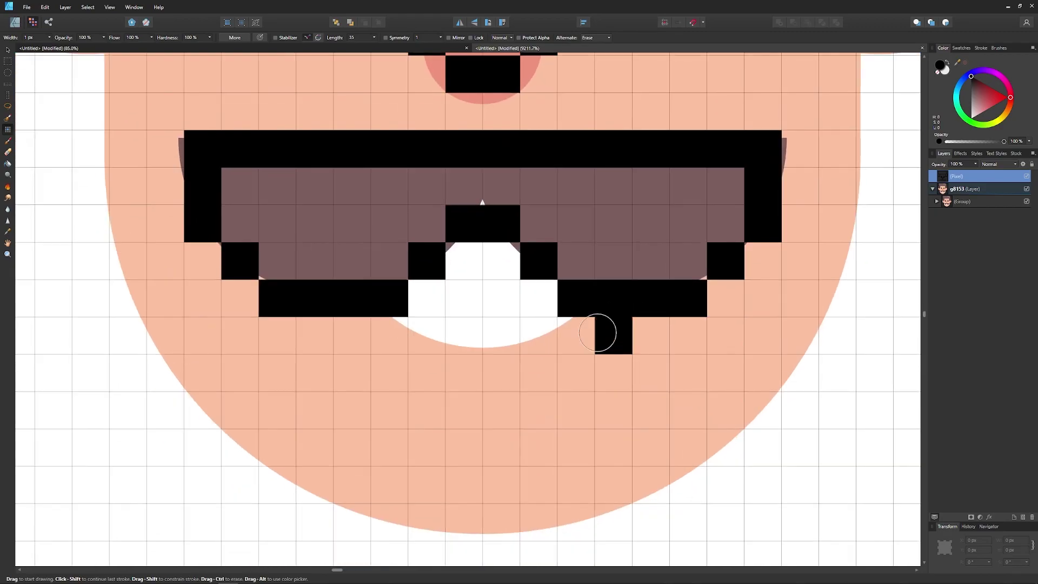
left_click(419, 327)
left_click(466, 369)
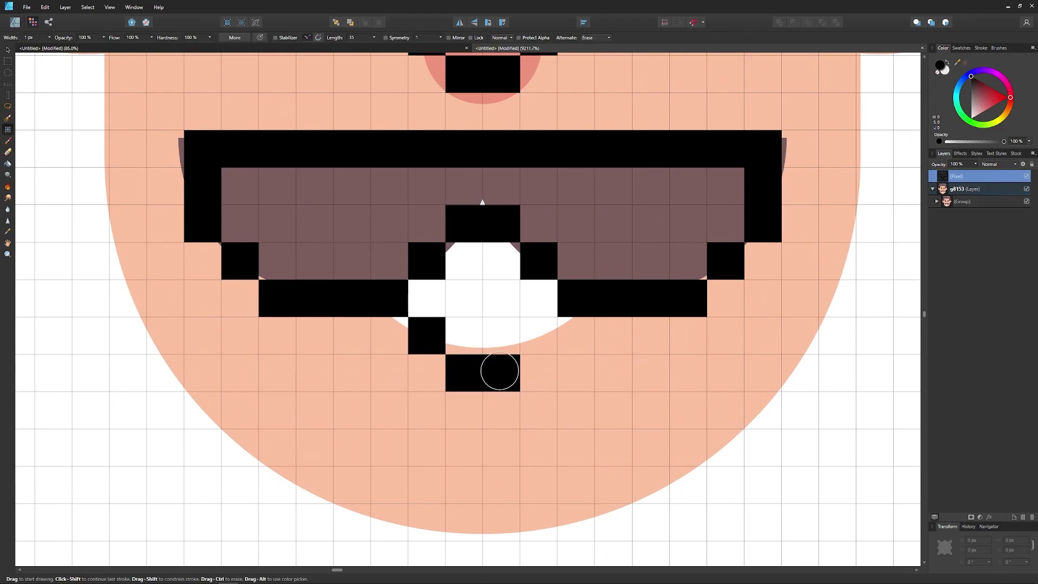
left_click(499, 371)
left_click(537, 340)
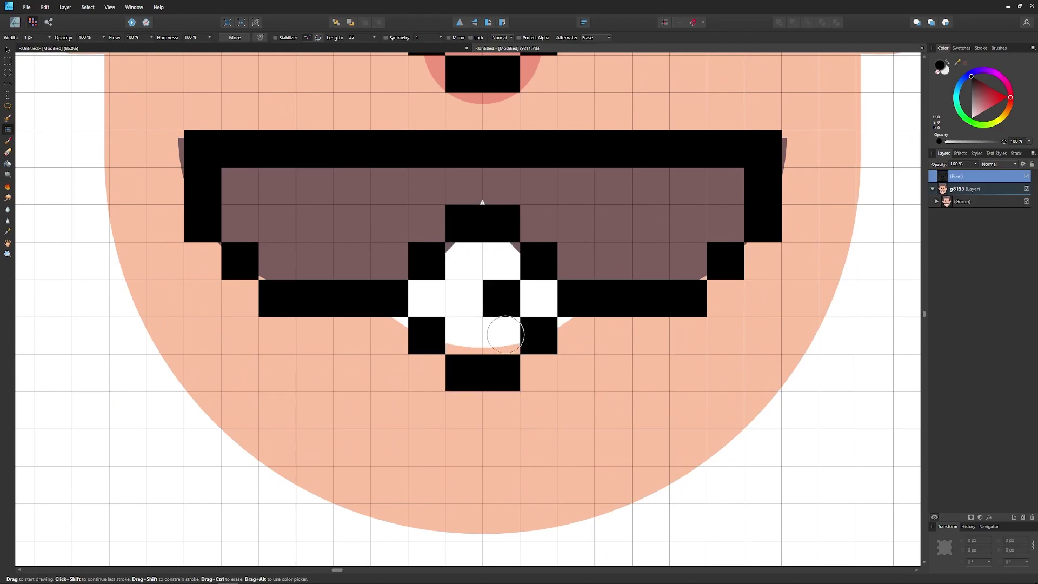
- Outline the left ear with a five-pixel outer side, one diagonal pixel, a three-pixel bottom edge and an inner side up to the hair
scroll(472, 326, "down", 3)
left_click_drag(613, 197, 566, 440)
left_click_drag(459, 324, 512, 238)
scroll(353, 263, "up", 2)
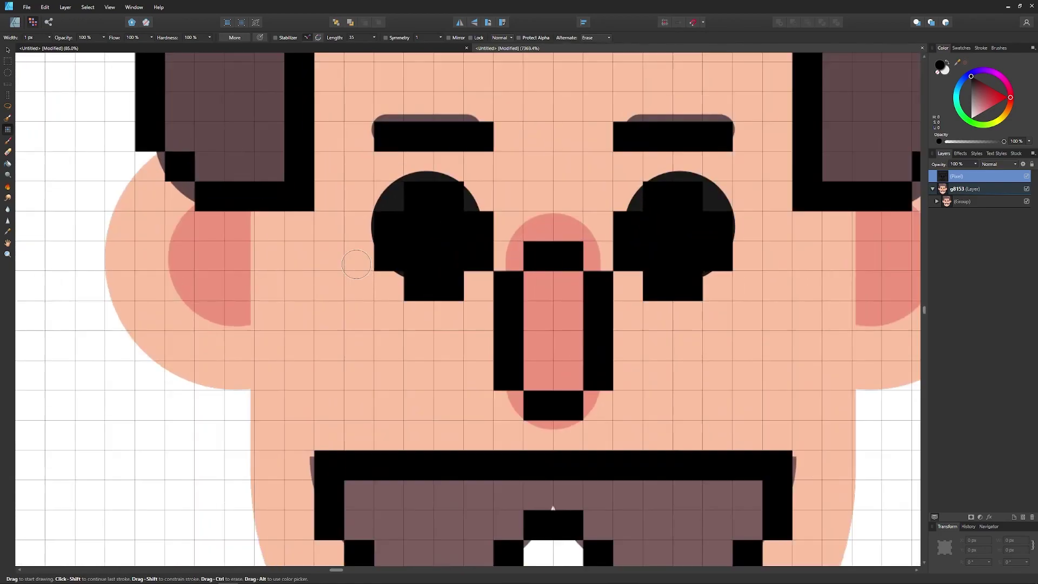
left_click(151, 171)
left_click(124, 208)
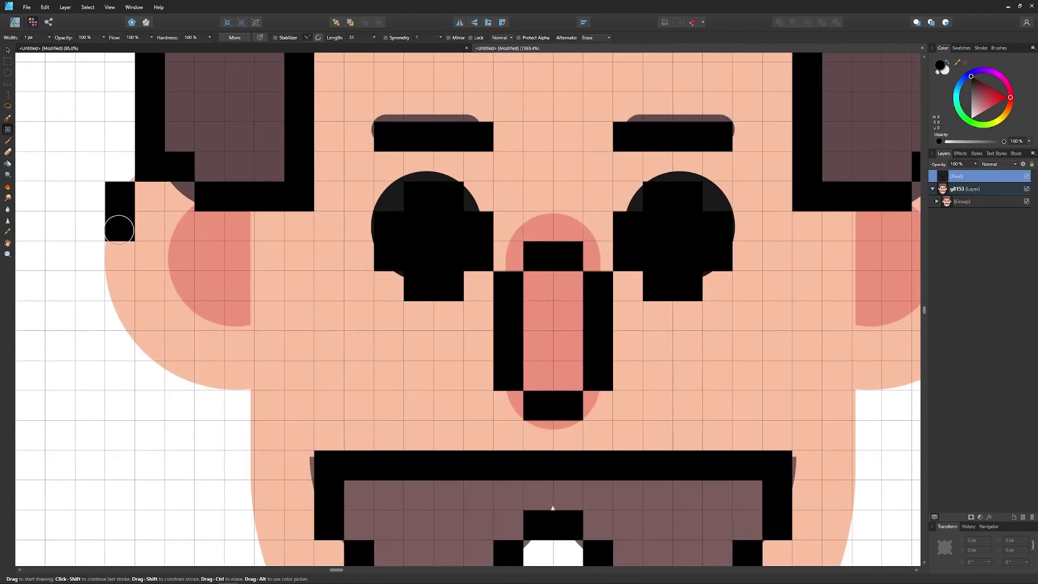
left_click(119, 229)
left_click(122, 318, "shift")
left_click(156, 347)
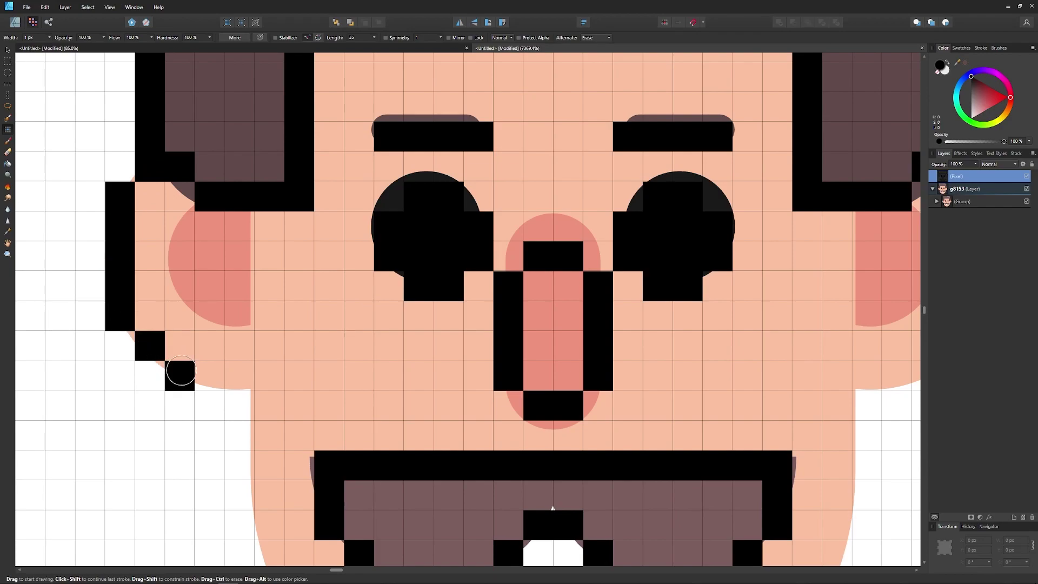
left_click(241, 377)
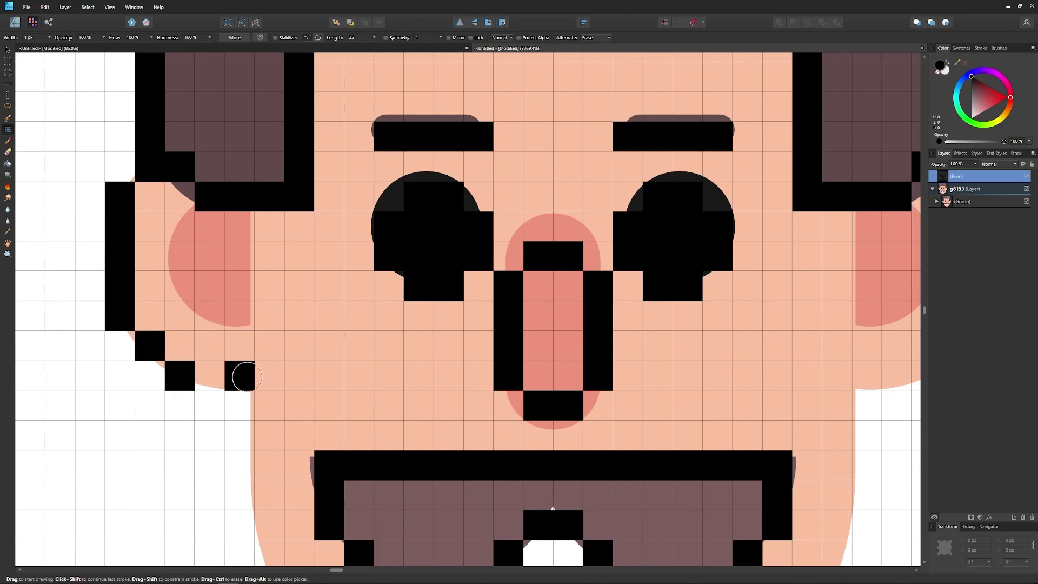
left_click(247, 377, "shift")
left_click(252, 219, "shift")
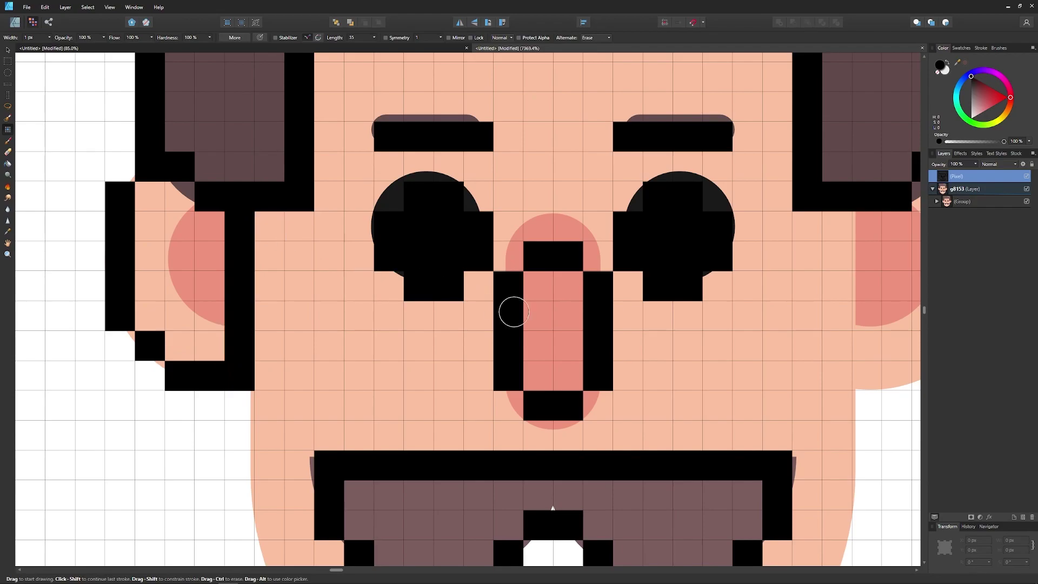
- Outline the right ear in black as a mirror image of the left ear, with its inner side running up to the hair
scroll(512, 311, "down", 1)
left_click_drag(512, 311, 411, 290)
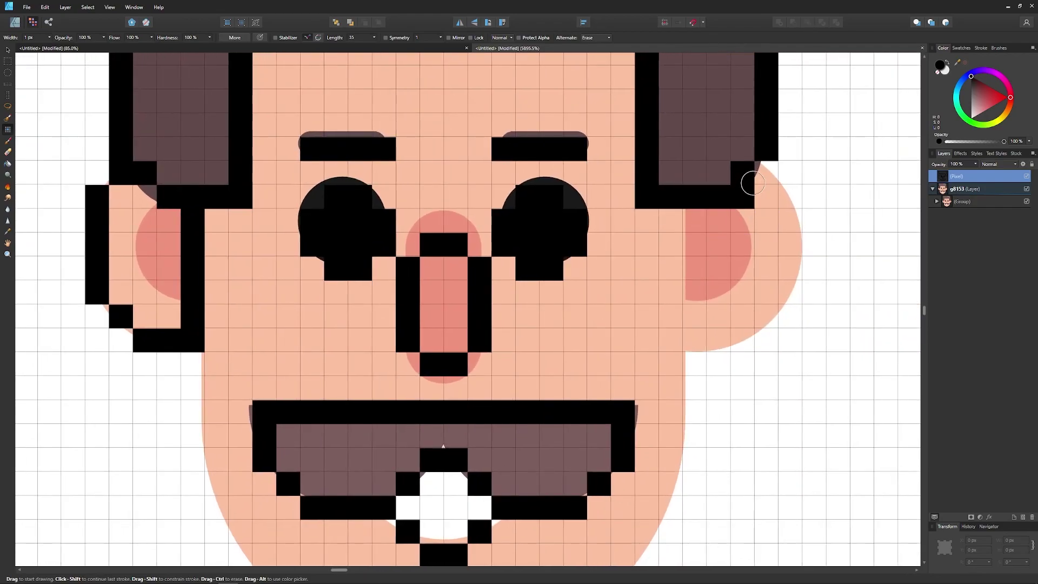
left_click(781, 191)
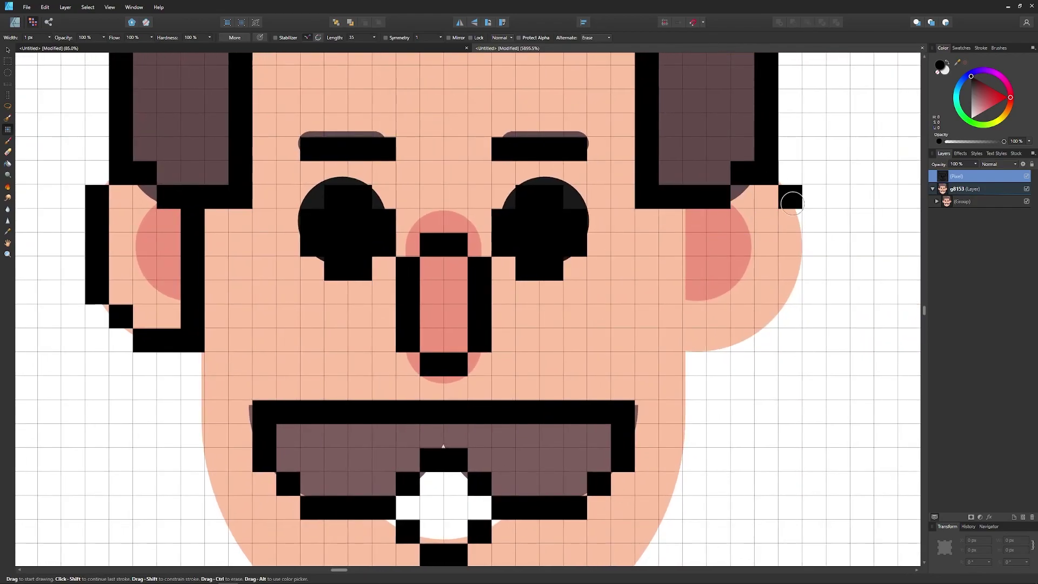
left_click(799, 290)
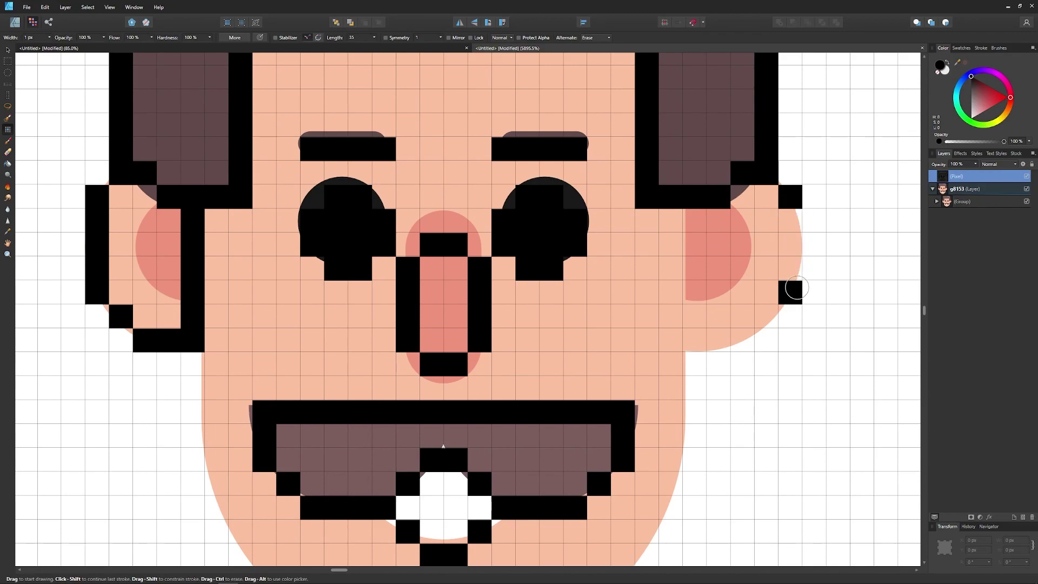
left_click(797, 288, "shift")
left_click(774, 313)
left_click(742, 340)
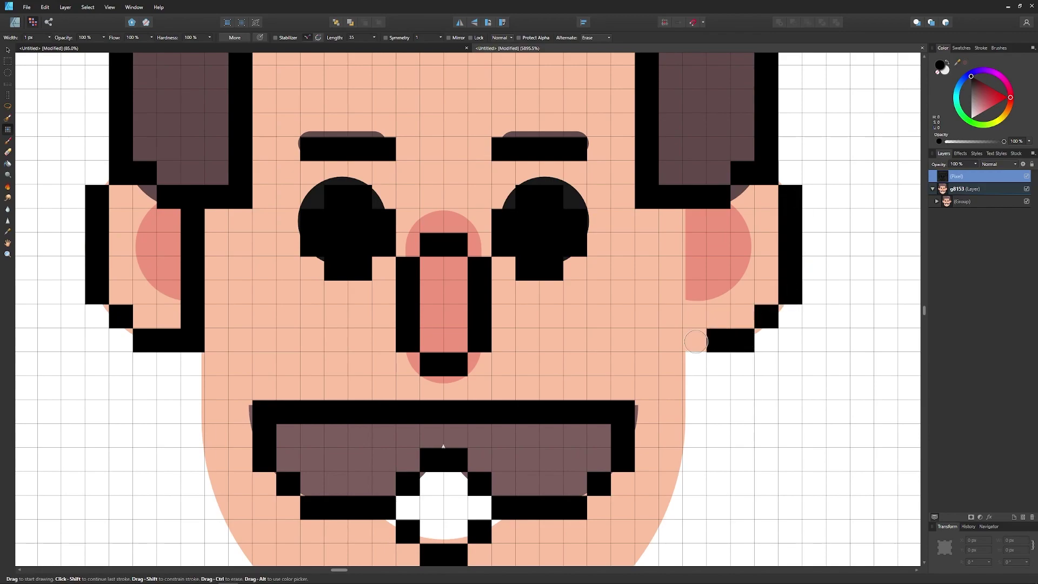
left_click(693, 340, "shift")
left_click(693, 202, "shift")
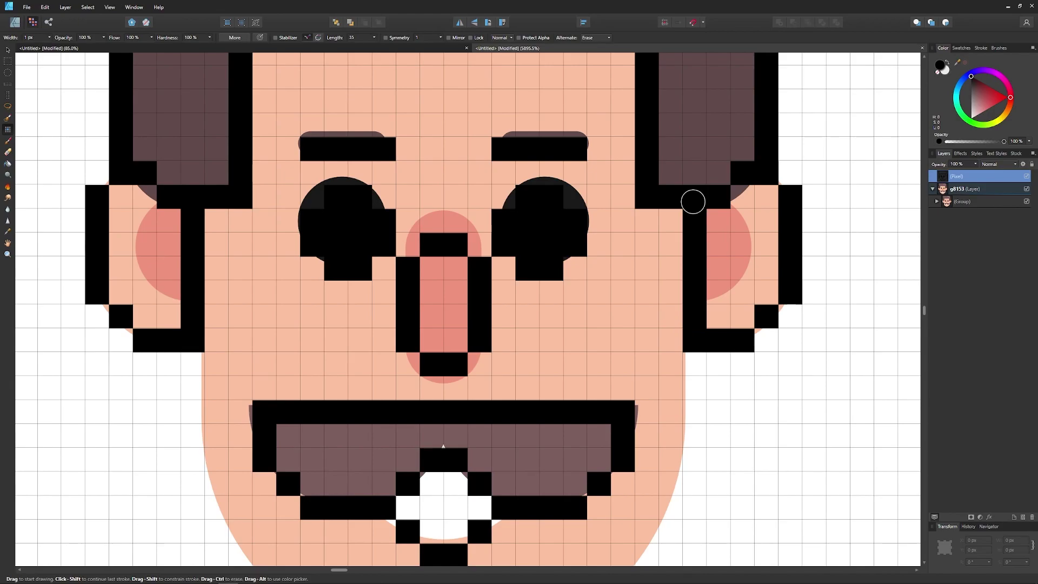
- Trace the inner ear shapes on both sides with a three-pixel vertical line and one diagonal pixel toward the face
scroll(179, 198, "up", 1)
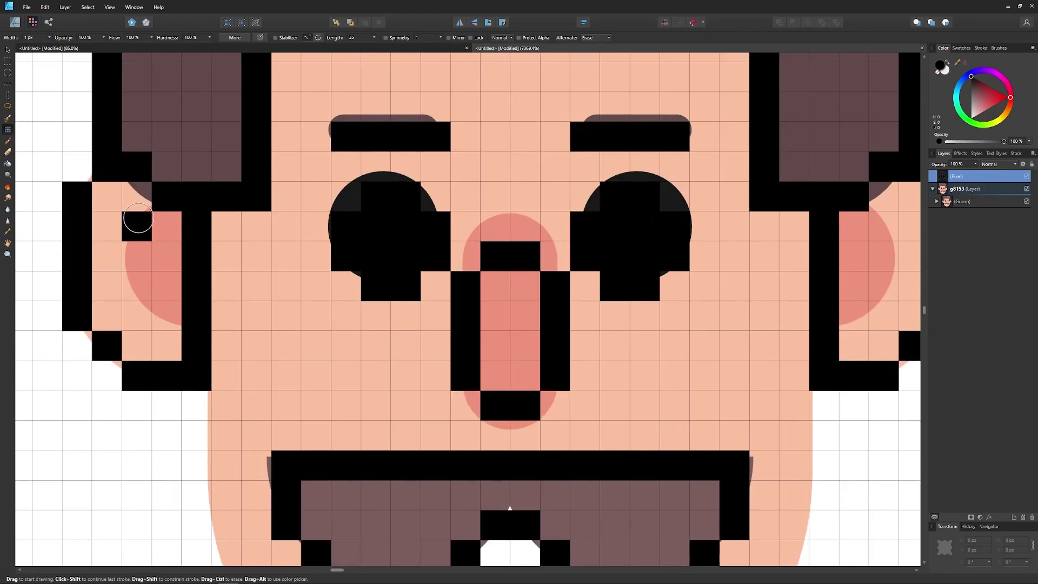
mouse_move(136, 227)
left_mouse_down()
mouse_move(131, 285)
mouse_move(164, 315)
left_mouse_up()
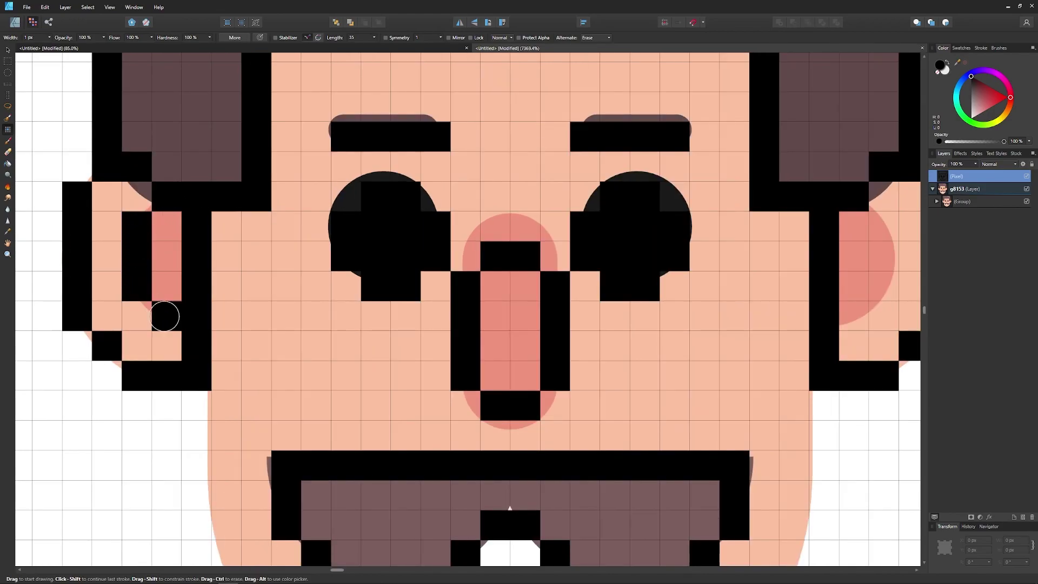
left_click_drag(784, 253, 693, 241)
mouse_move(795, 209)
left_mouse_down()
mouse_move(795, 272)
mouse_move(757, 306)
left_mouse_up()
- Draw the left side of the face as a straight black line extending seven pixels below the ear
scroll(673, 287, "down", 3)
left_click_drag(673, 287, 592, 180)
scroll(592, 180, "up", 1)
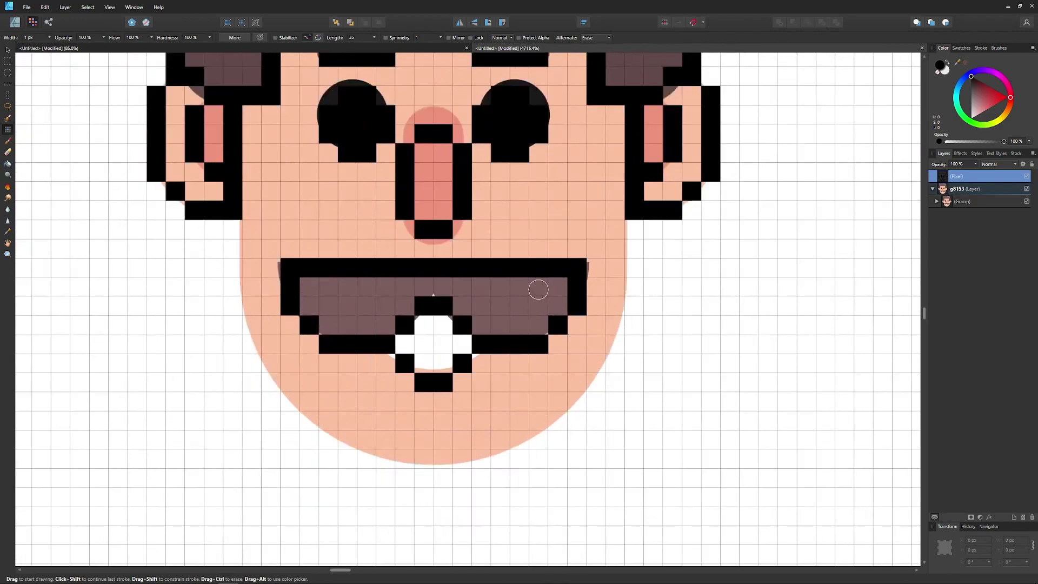
left_click(232, 225)
left_click(233, 246)
left_click(232, 269)
left_click_drag(235, 289, 236, 318)
left_click(257, 343)
left_click(270, 363)
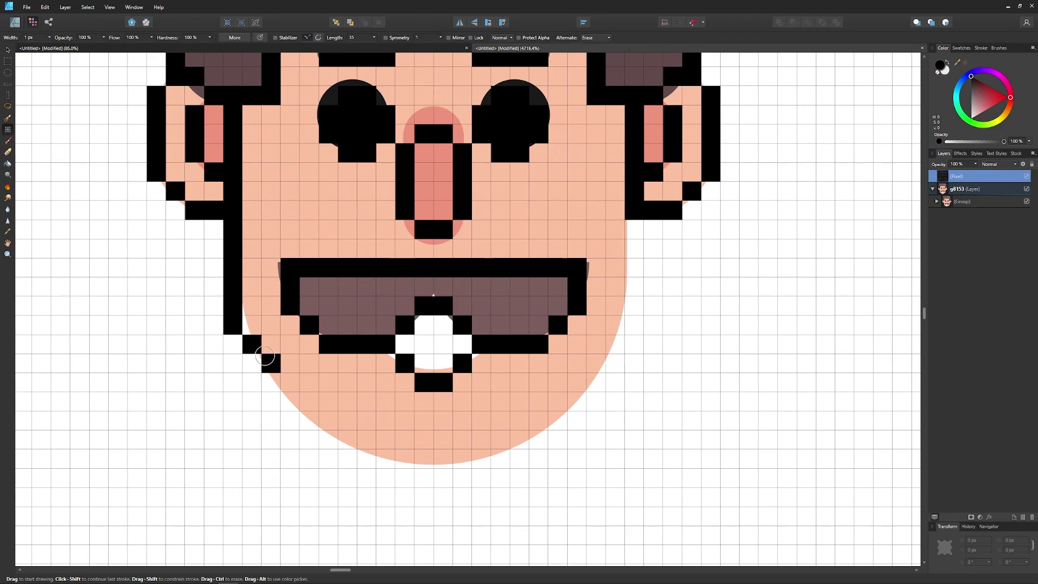
key("ctrl+z")
key("ctrl+z")
left_click(236, 344)
- Trace the left jaw with five diagonal black pixels and a five-pixel chin edge ending at the face's centre
left_click(253, 363)
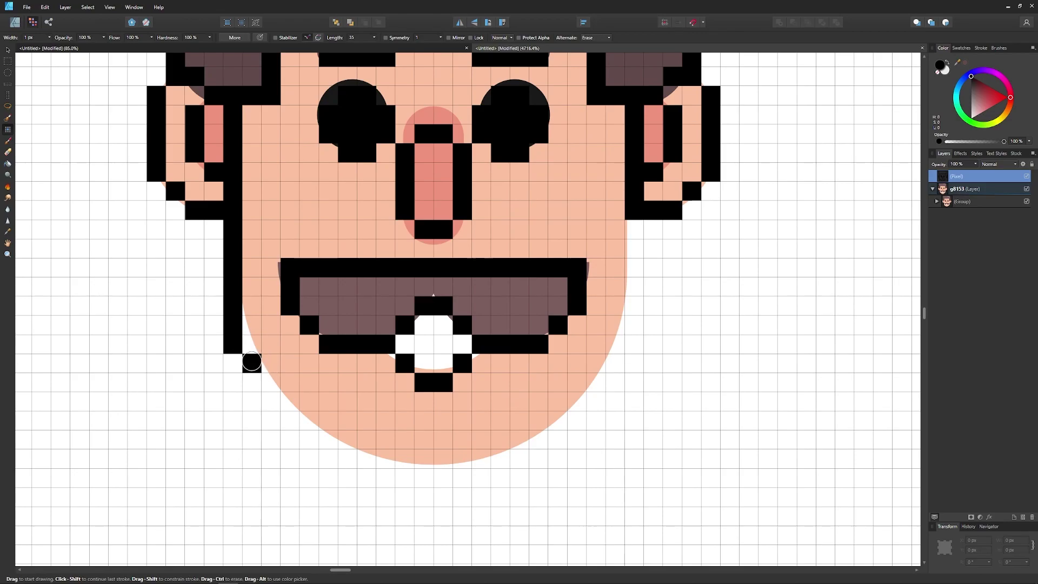
left_click(271, 382)
left_click(290, 402)
left_click_drag(290, 402, 352, 455)
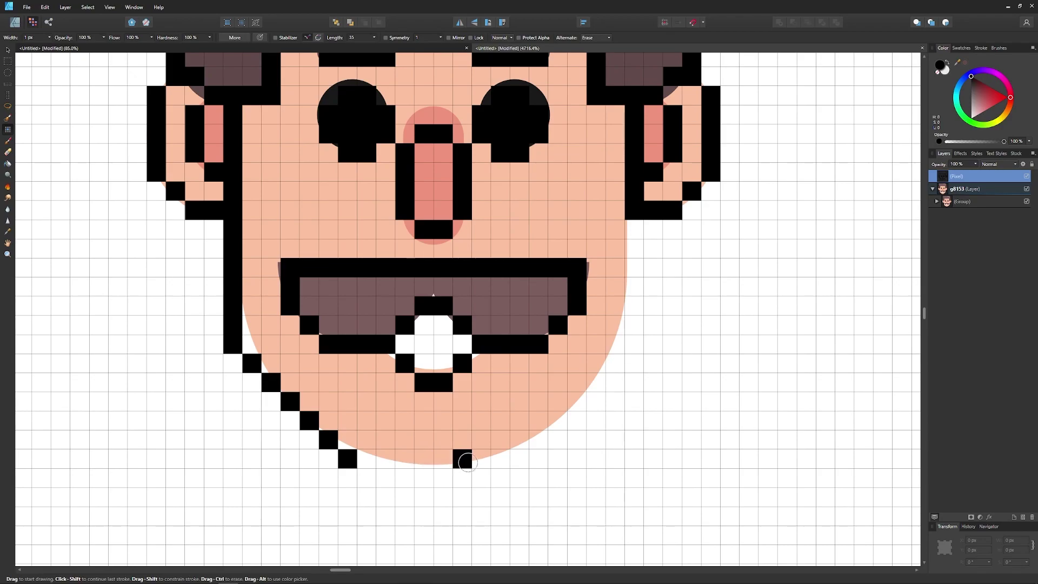
left_click(429, 460, "shift")
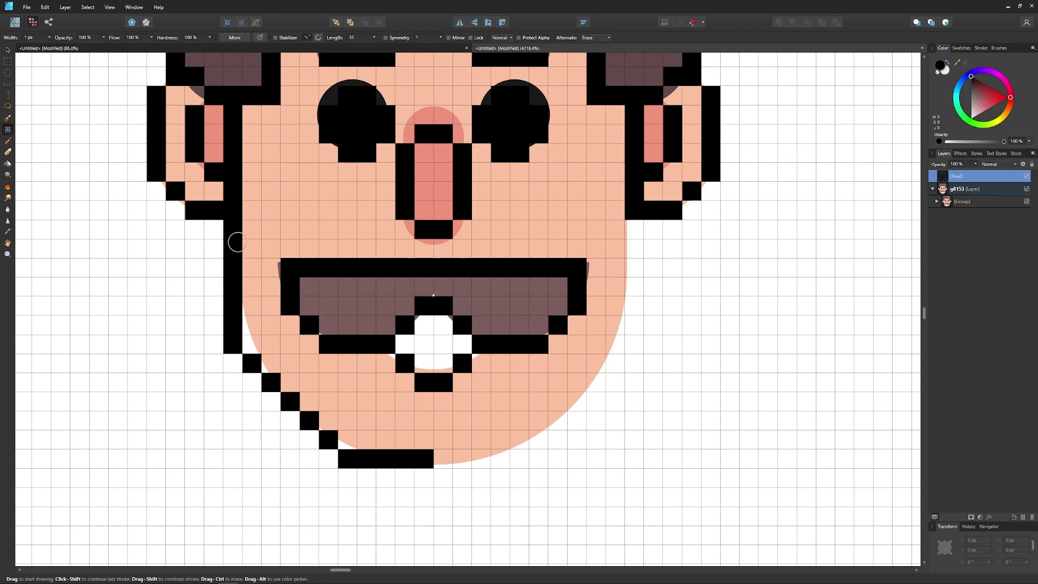
- Trace the right side of the face in black: a straight seven-pixel line, five diagonal jaw pixels and a chin edge joining the left half
left_click_drag(636, 222, 636, 342)
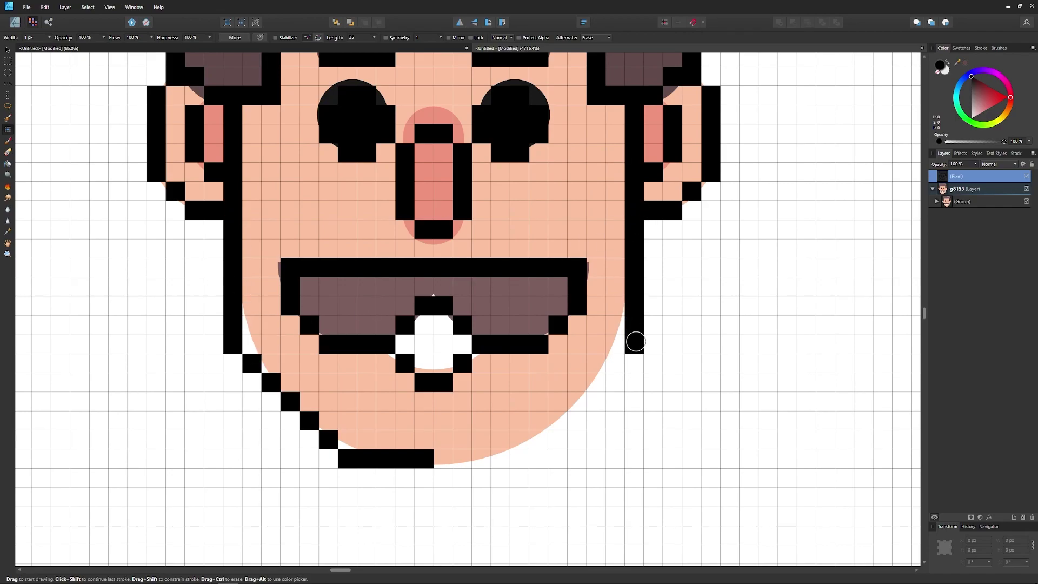
left_click(617, 366)
left_click_drag(605, 377, 519, 458)
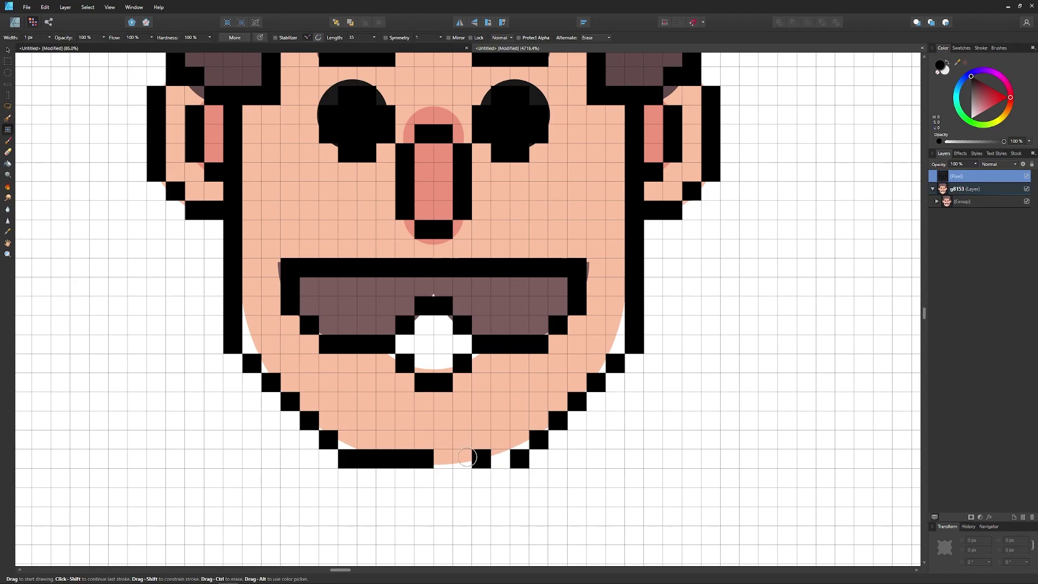
left_click(438, 458)
left_click(437, 457, "shift")
- Hide the g8153 vector layer to check the complete pixel outline of the head, and show it again
scroll(490, 312, "down", 3)
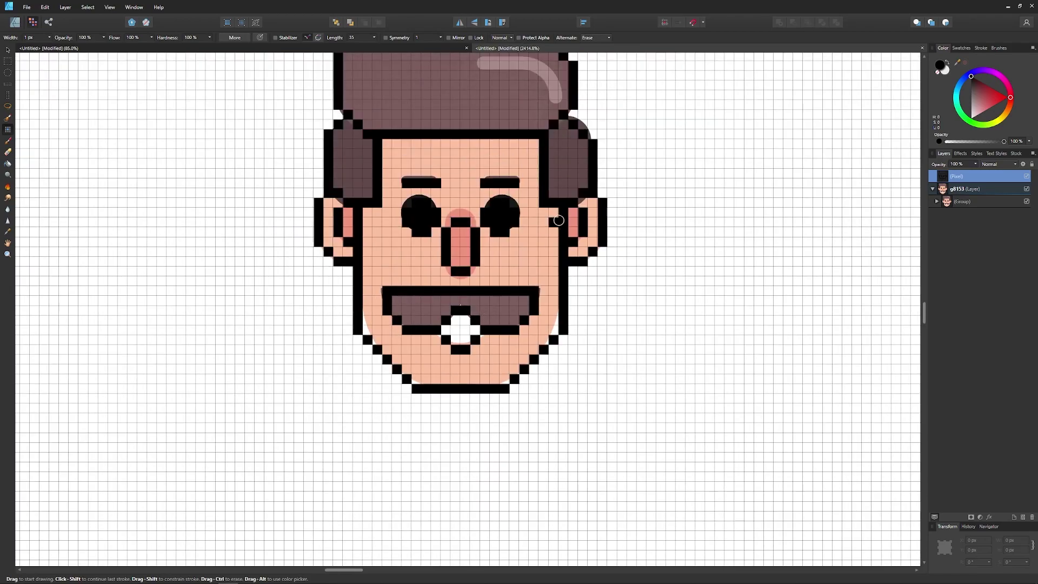
left_click_drag(557, 222, 572, 318)
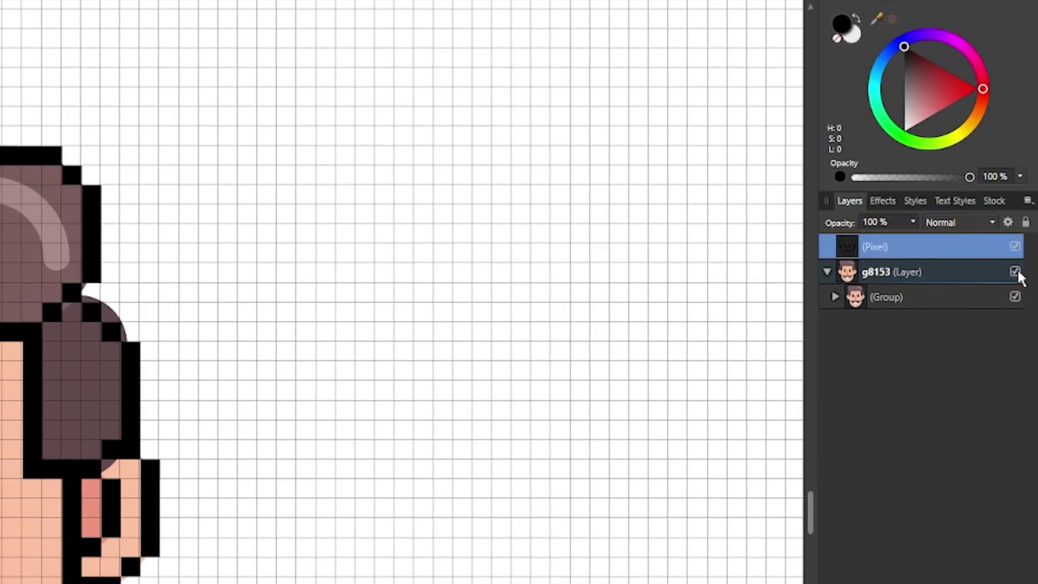
left_click(1017, 262)
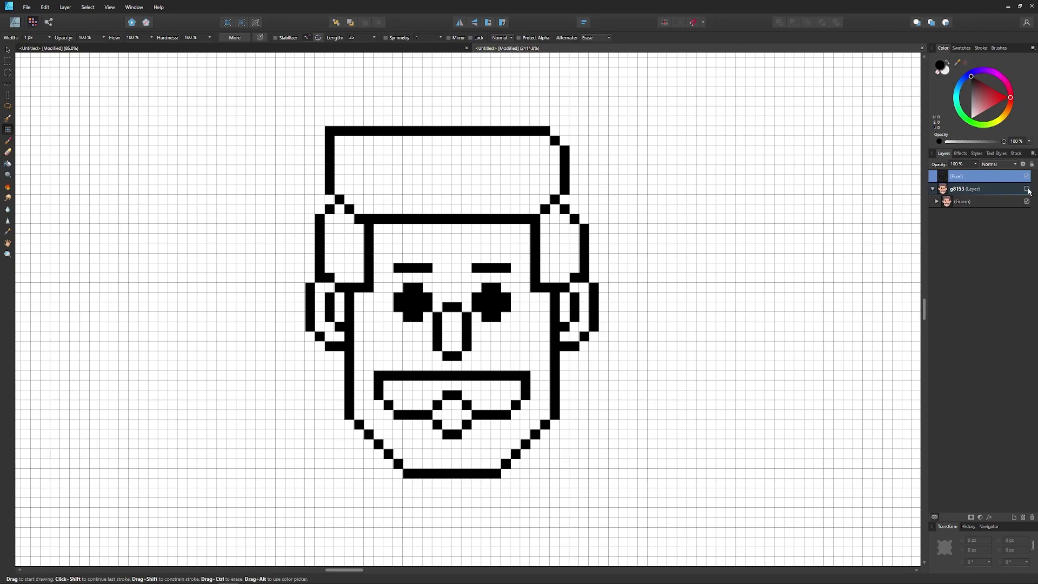
left_click(1027, 189)
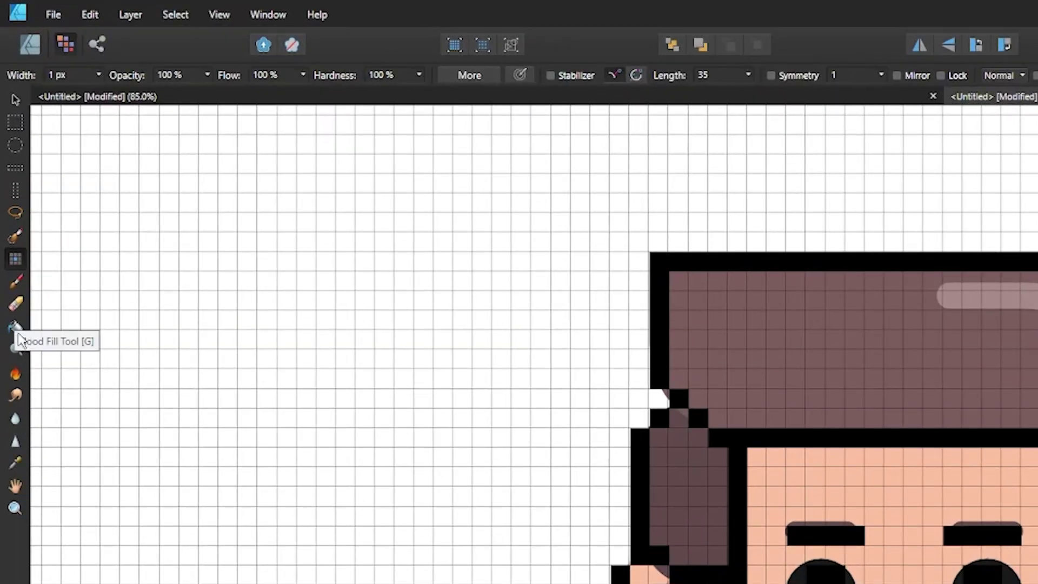
left_click(895, 340)
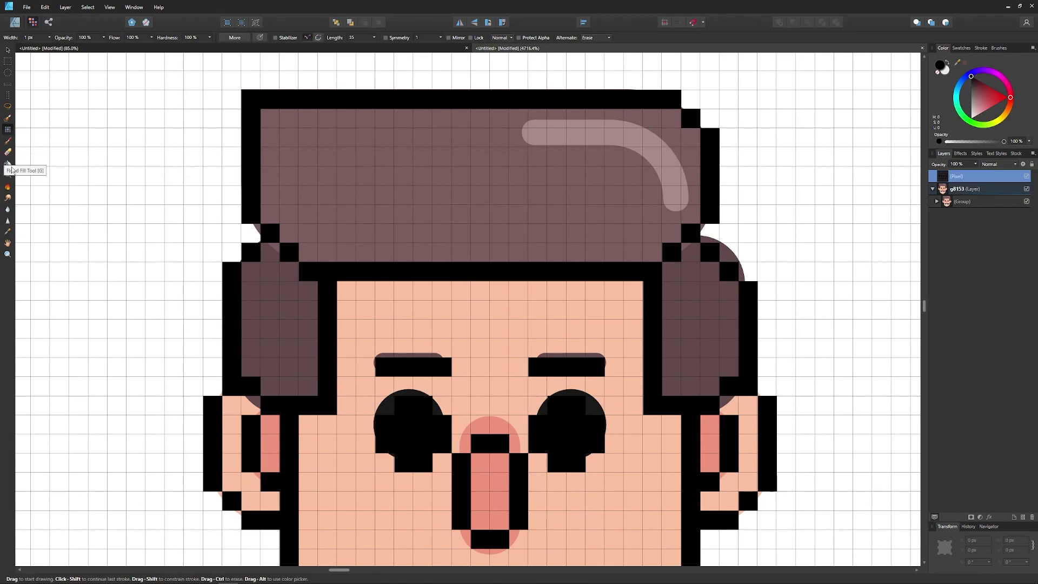
left_click(322, 199)
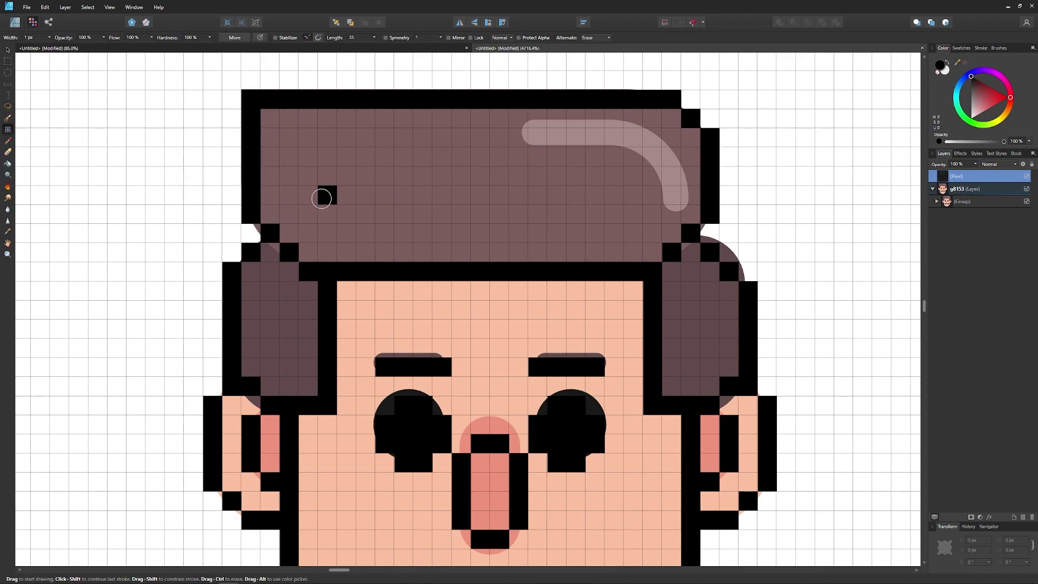
key("ctrl+z")
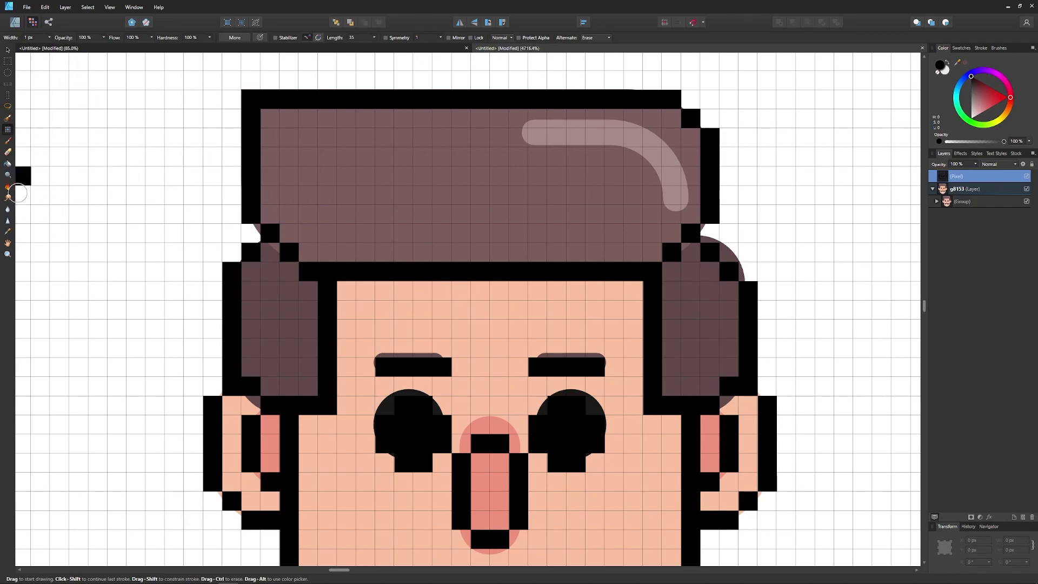
- Flood fill the outlined top hair with the brown sampled from the original hair, and check it with the vector layer briefly hidden
left_click_drag(584, 224, 584, 231)
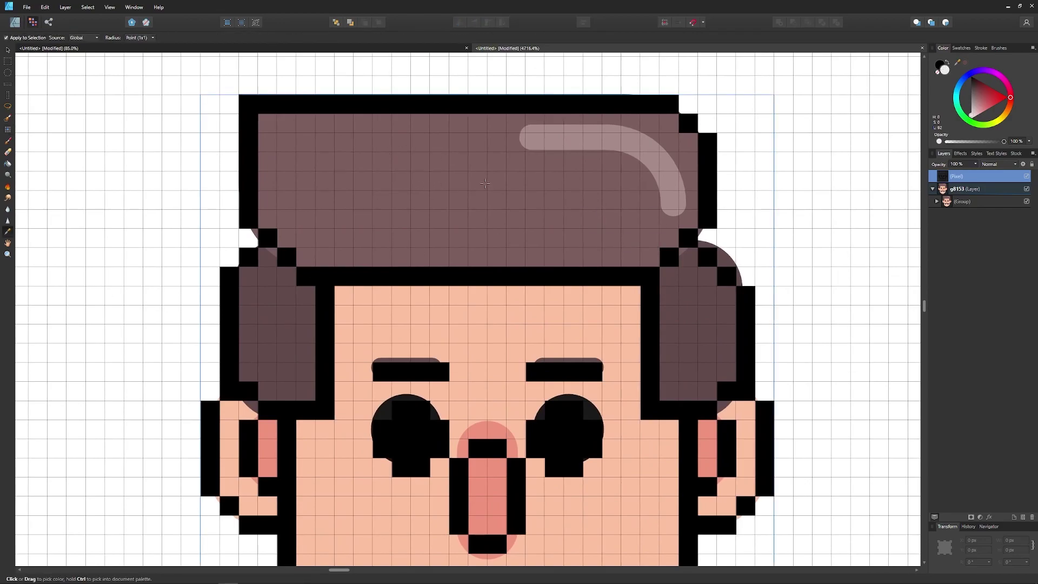
left_click(442, 175)
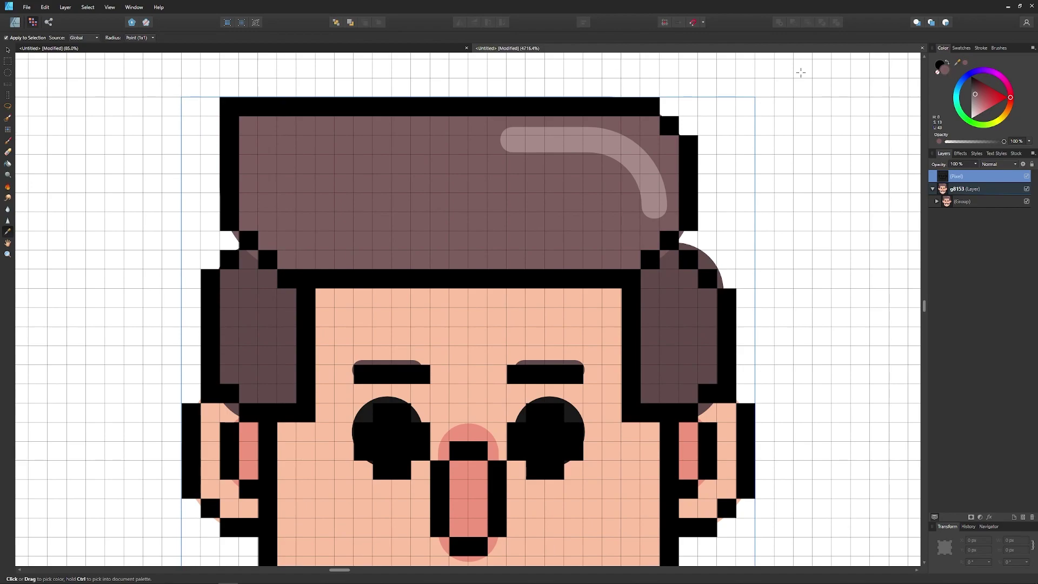
key("g")
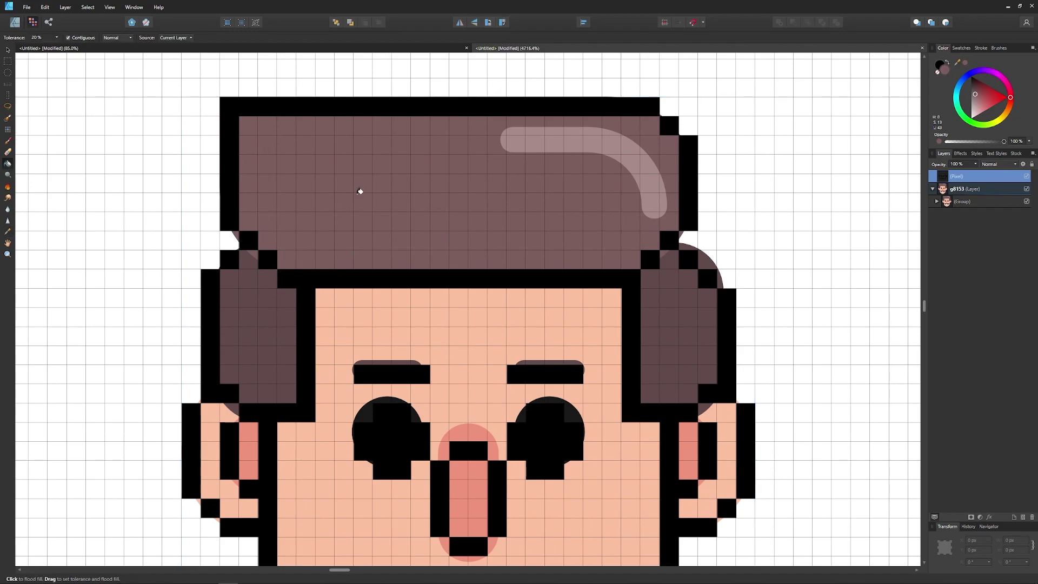
left_click(424, 178)
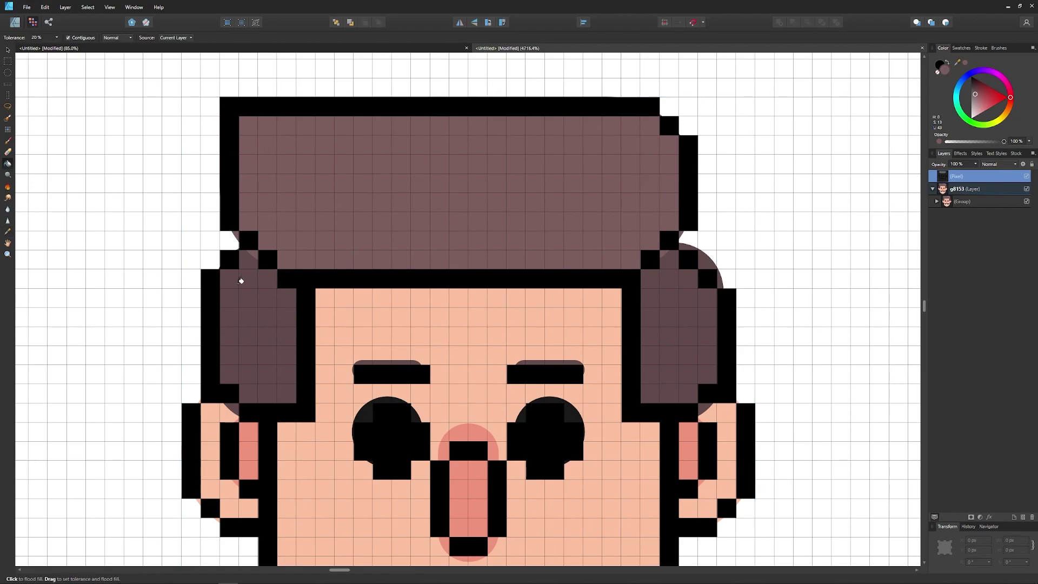
left_click(1027, 190)
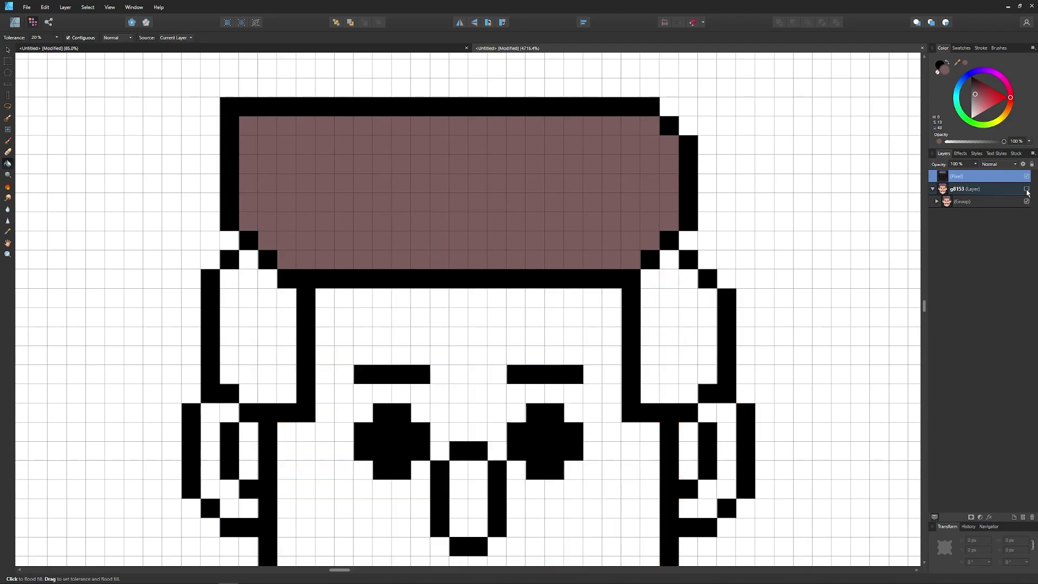
left_click(1026, 189)
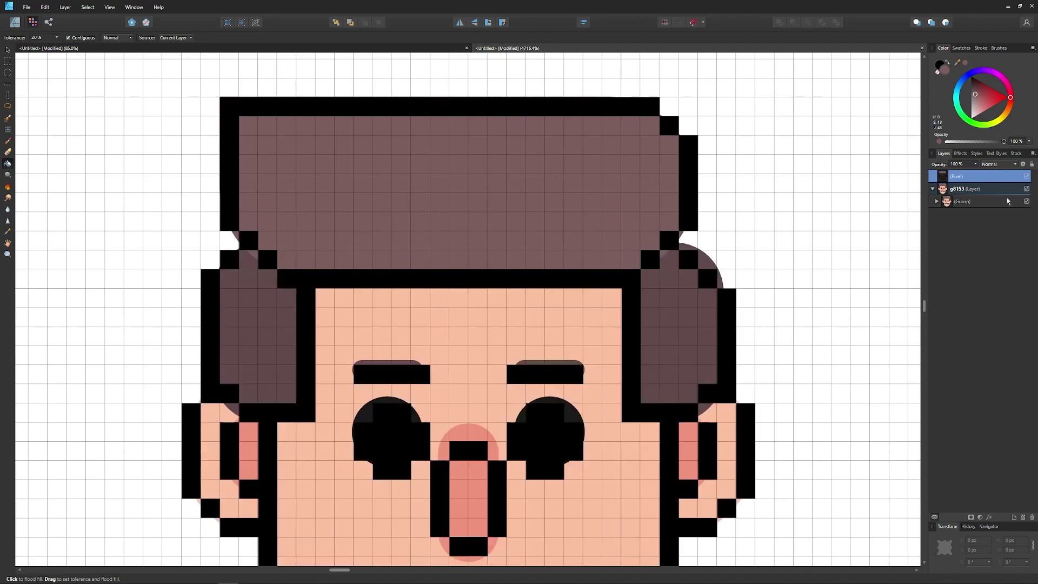
- Flood fill the moustache with the top hair's brown and both side hair sections with the darker brown sampled from the original
scroll(681, 249, "down", 5)
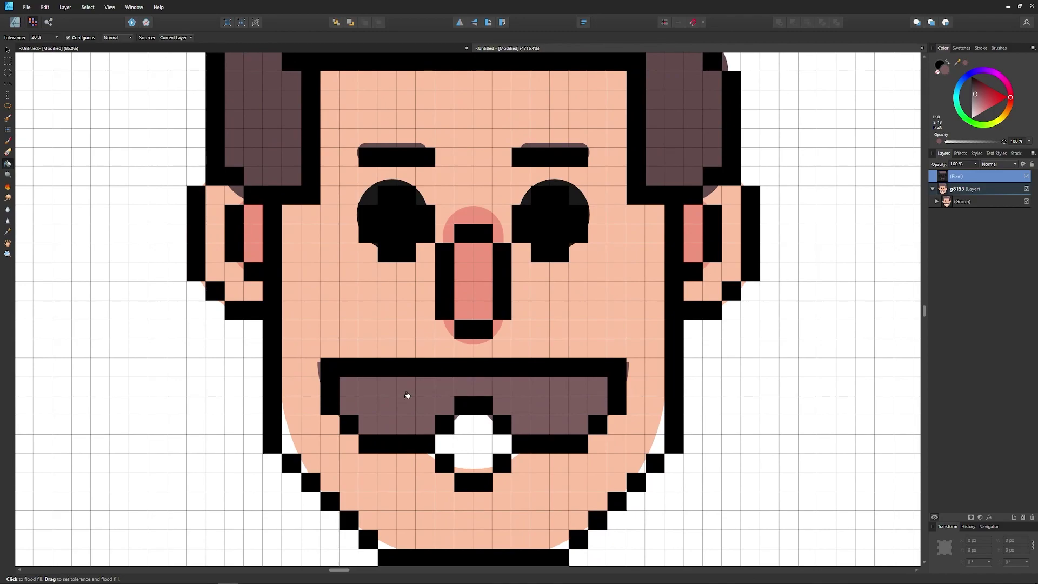
scroll(519, 243, "up", 3)
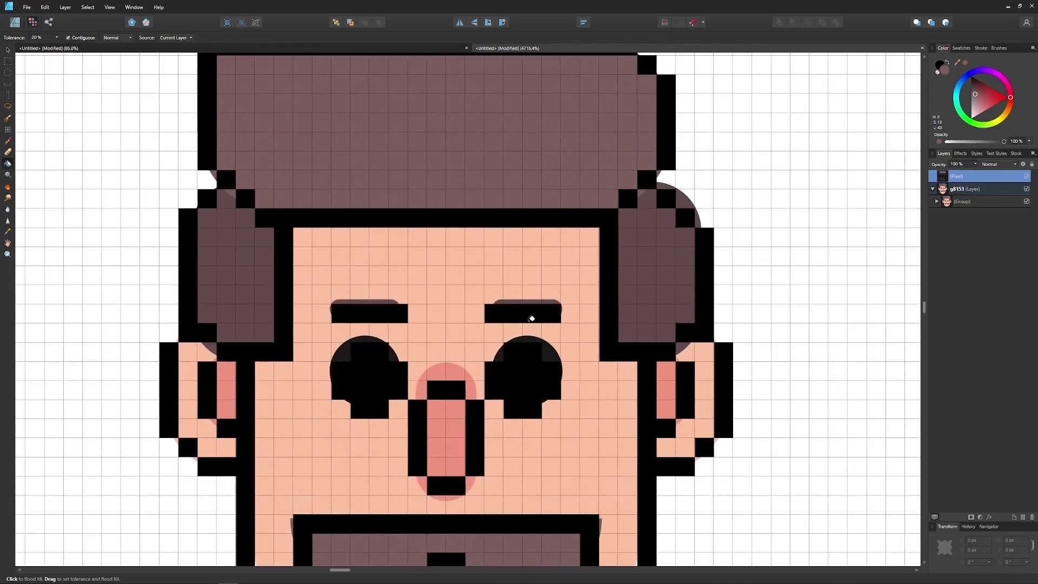
key("i")
left_click(230, 247)
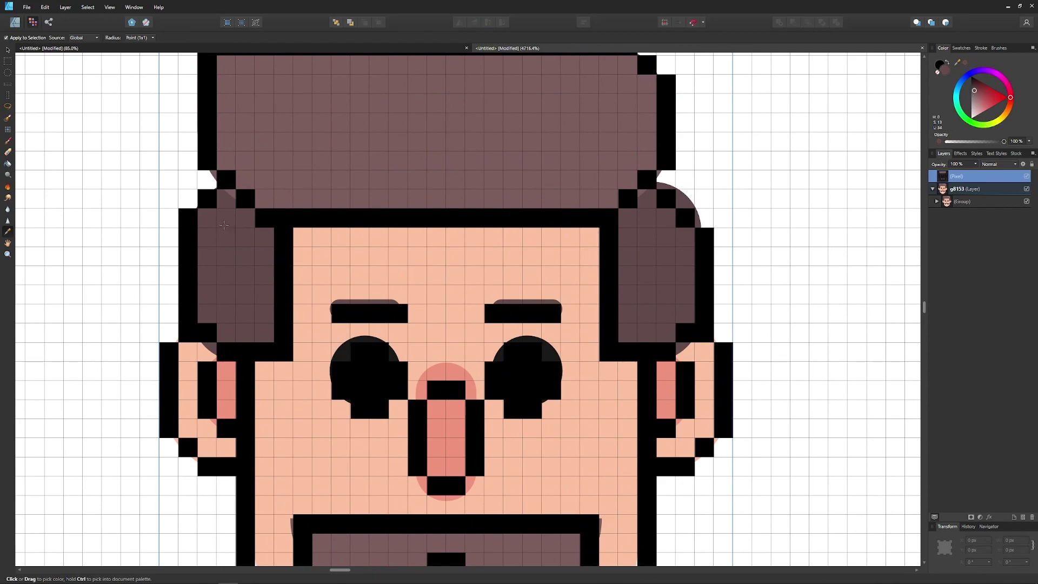
key("g")
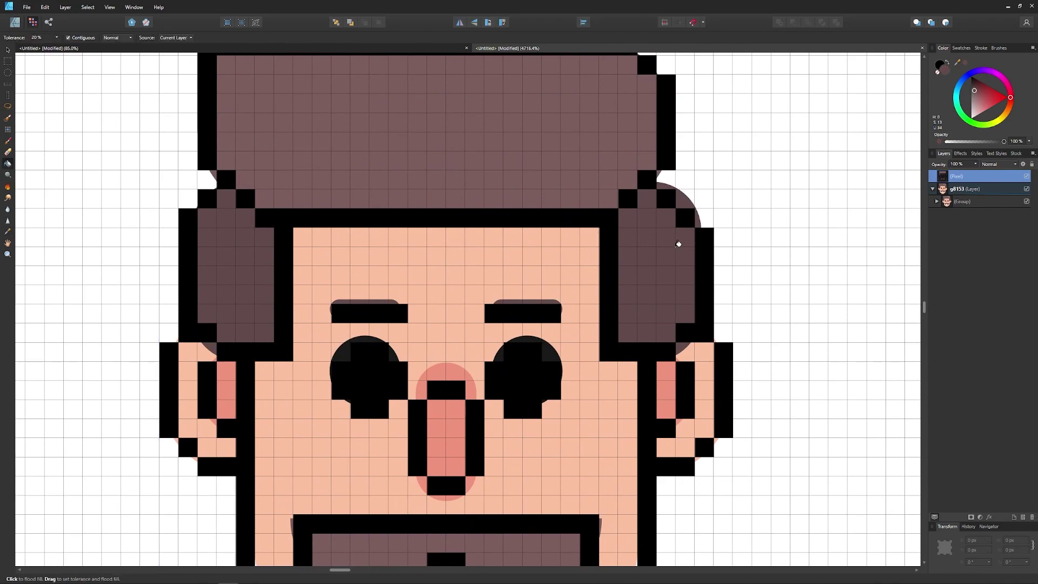
scroll(608, 358, "down", 3)
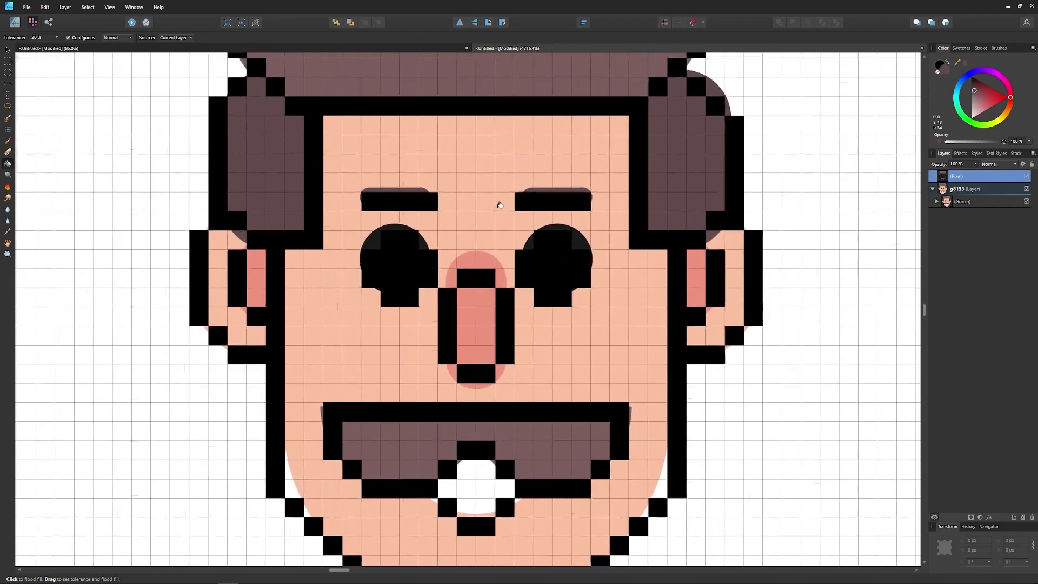
- Sample the skin colour, flood fill the face and both outer ears with it, and check the fills with the vector layer briefly hidden
key("i")
left_click(317, 300)
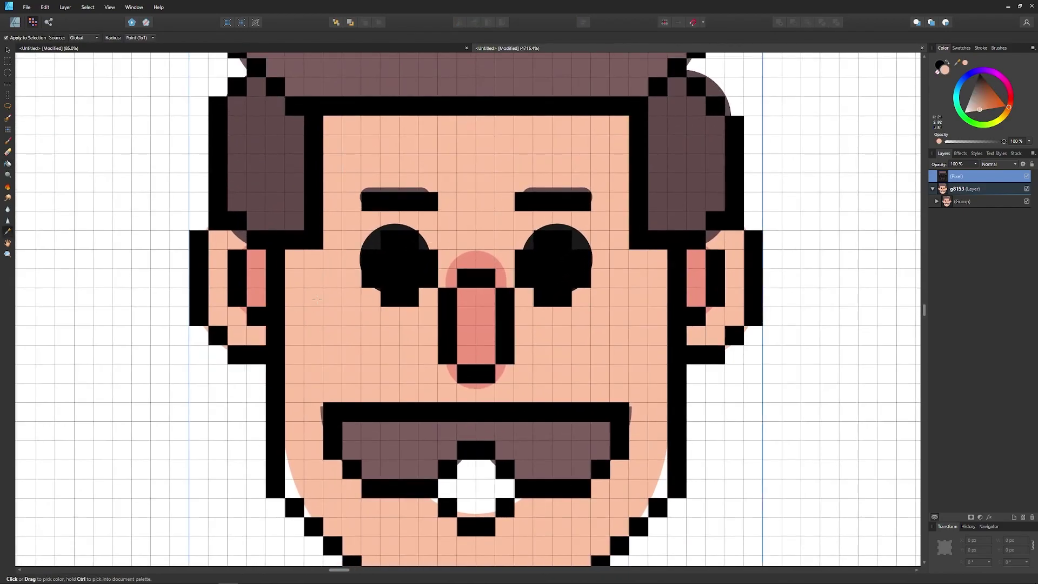
left_click(8, 166)
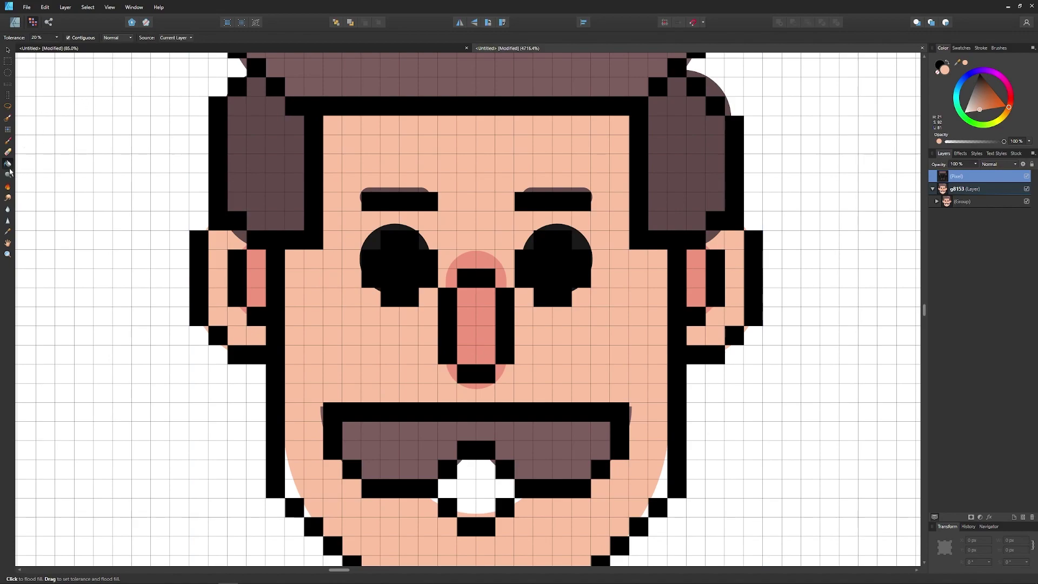
left_click(343, 306)
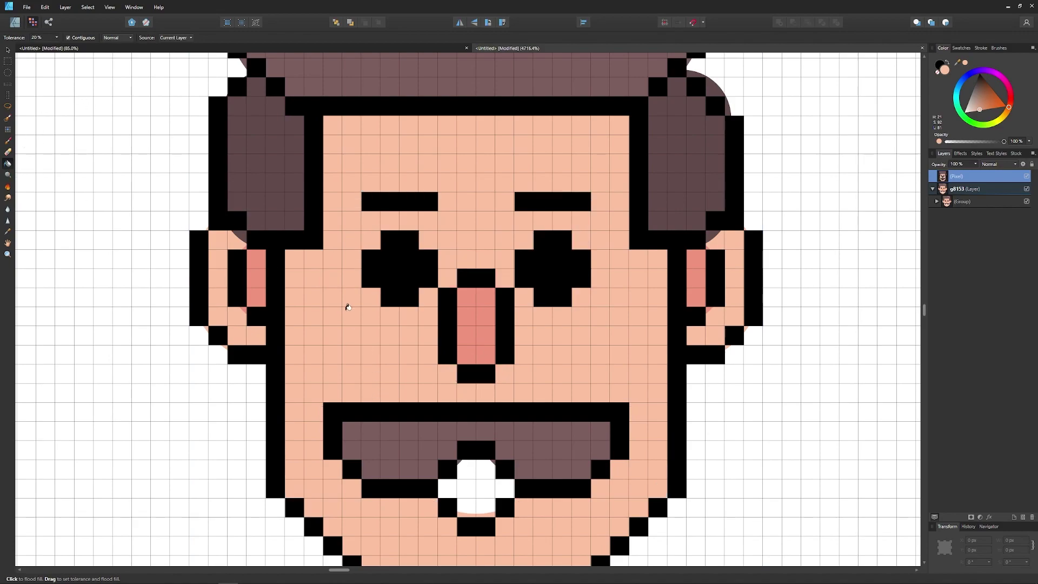
left_click(224, 265)
left_click(737, 268)
scroll(618, 355, "down", 5)
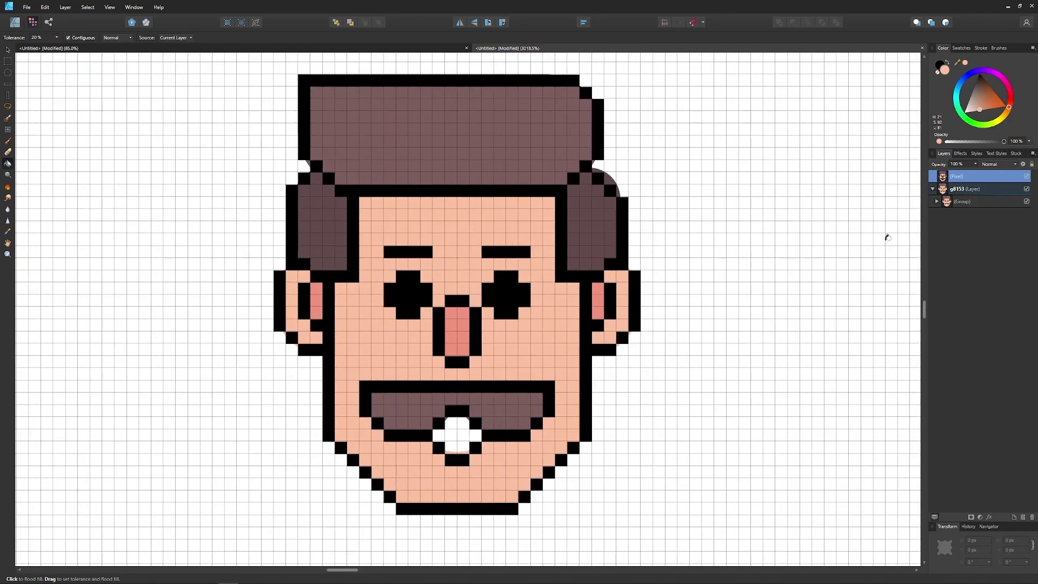
left_click(1026, 189)
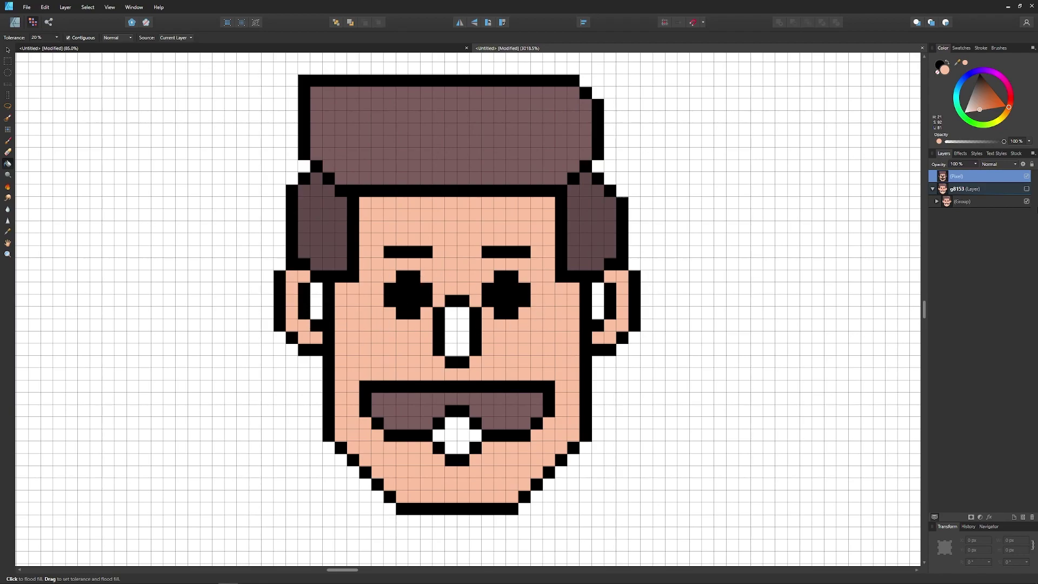
left_click(1026, 189)
- Sample the pink of the inner ear and flood fill the nose and both inner ears with it
scroll(366, 384, "up", 2)
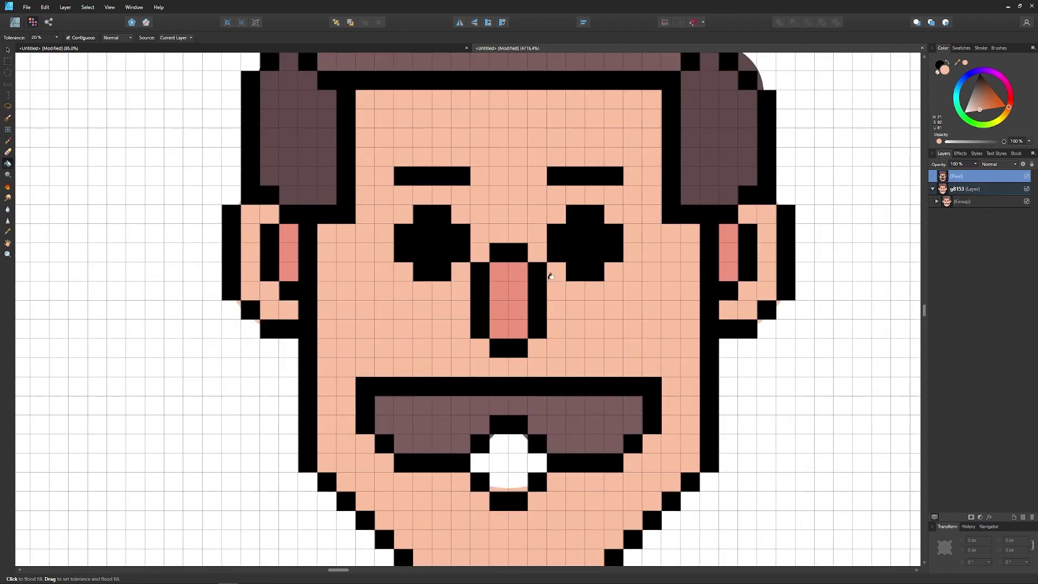
left_click_drag(583, 272, 519, 278)
key("i")
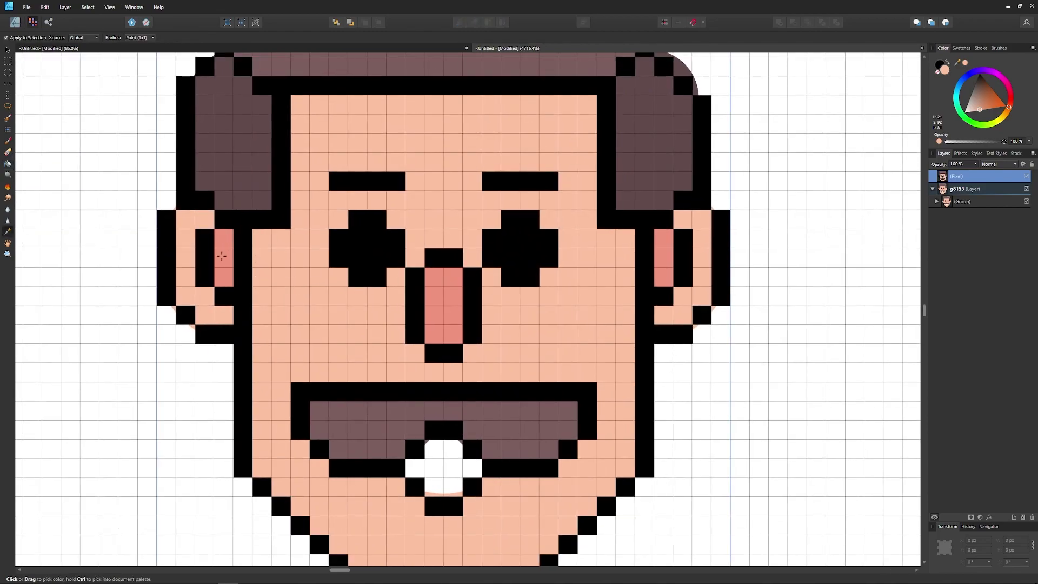
left_click(223, 256)
key("g")
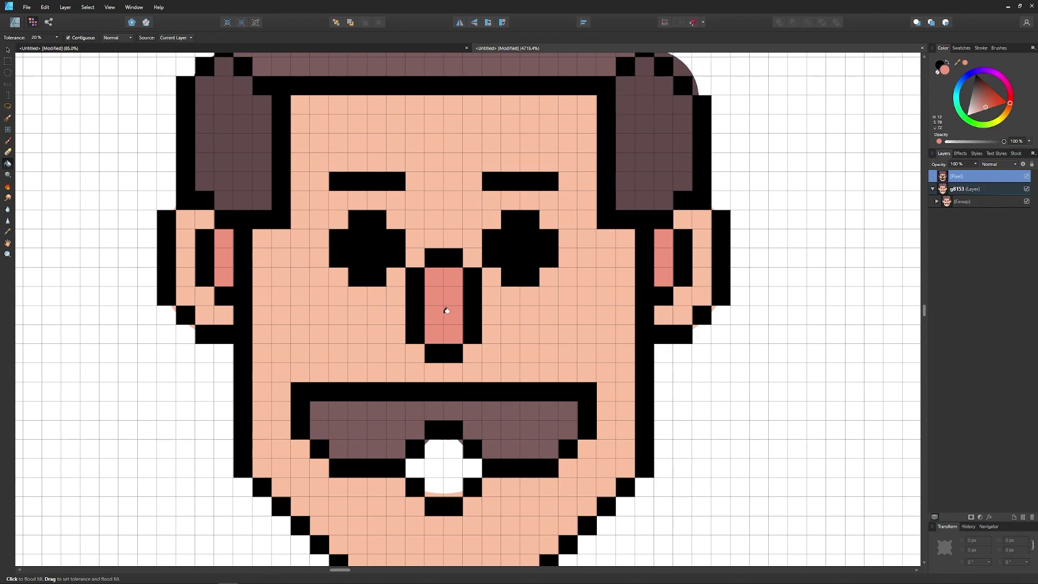
left_click_drag(651, 365, 583, 353)
left_click_drag(554, 401, 596, 388)
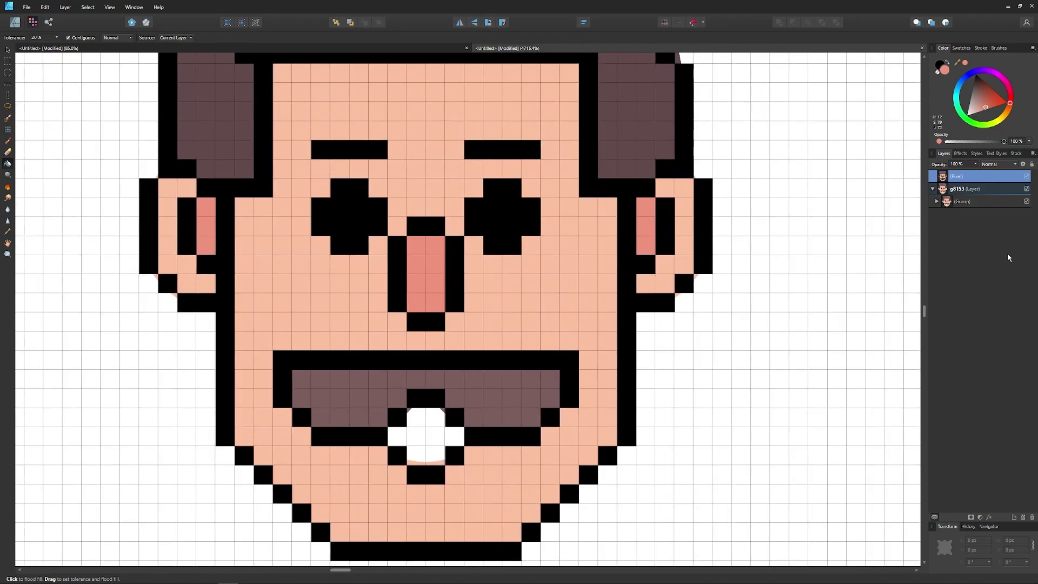
- Hide the g8153 vector layer and flood fill the mouth opening below the moustache with white
left_click(1027, 189)
scroll(536, 352, "down", 3)
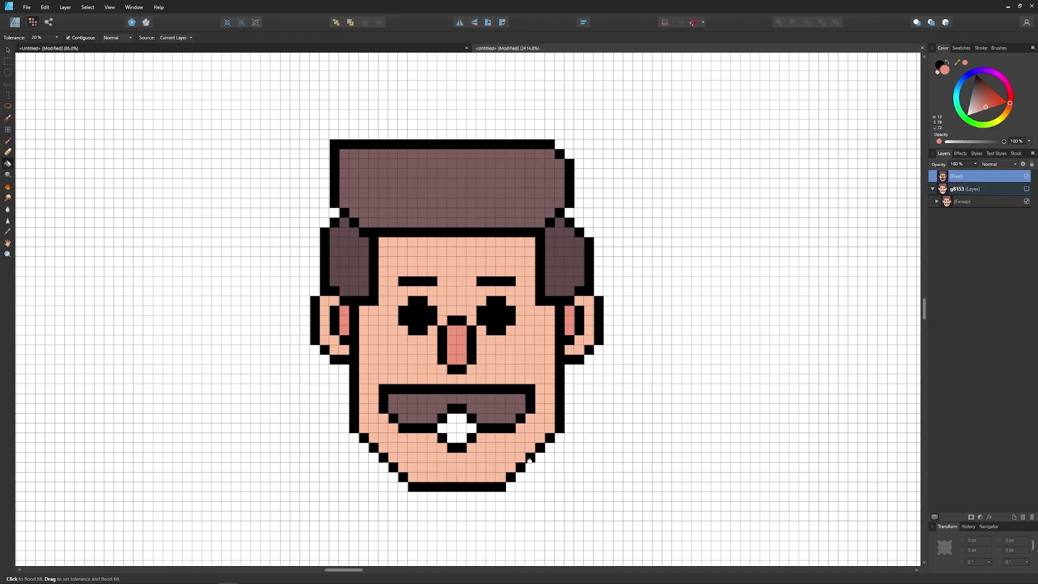
scroll(457, 464, "up", 4)
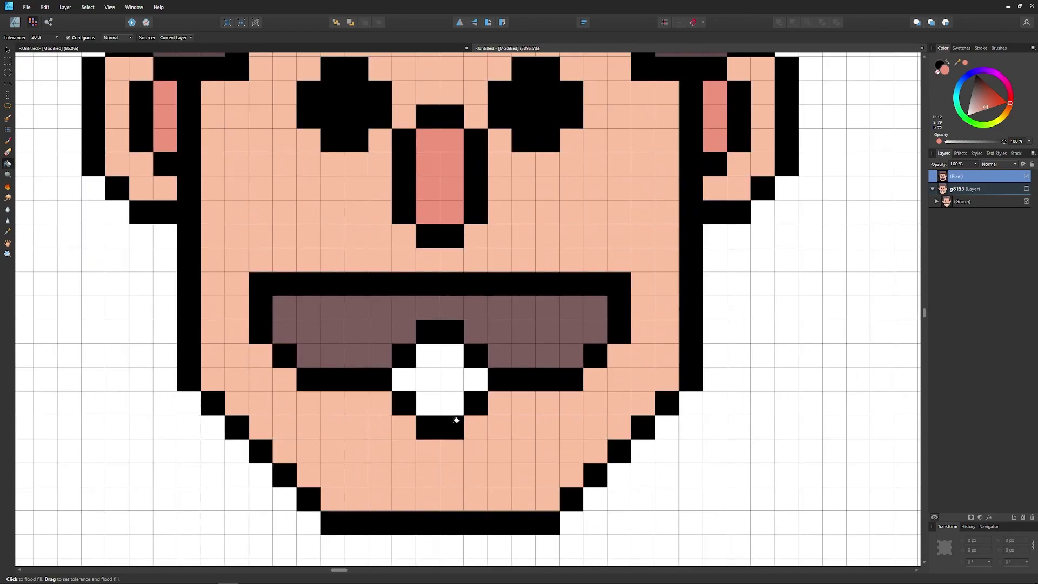
left_click_drag(977, 109, 957, 120)
scroll(435, 361, "down", 2)
left_click_drag(532, 301, 491, 364)
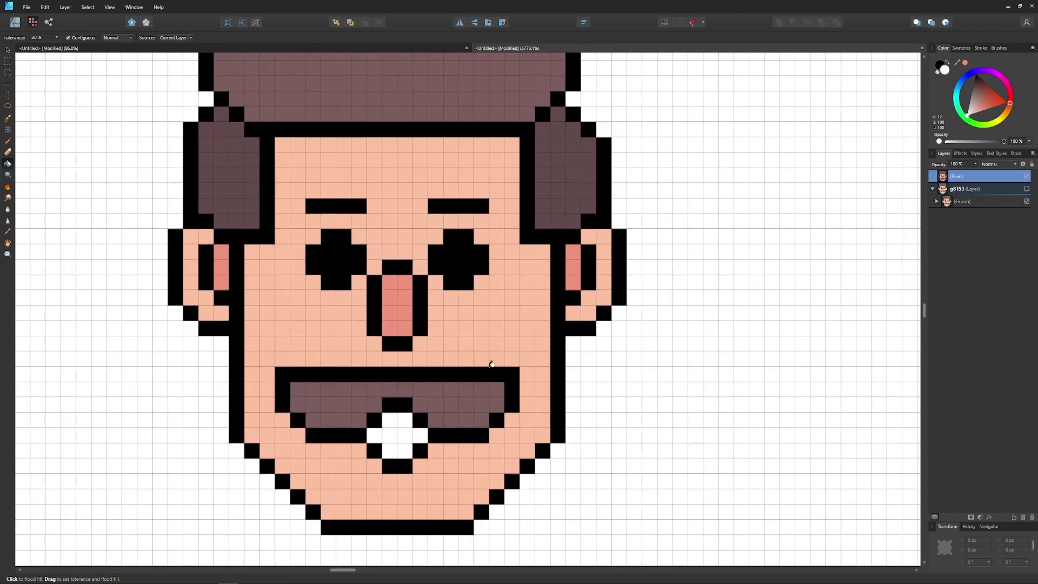
- Sample the top hair's brown in the pixel document and lighten it into a highlight colour
scroll(494, 346, "down", 3)
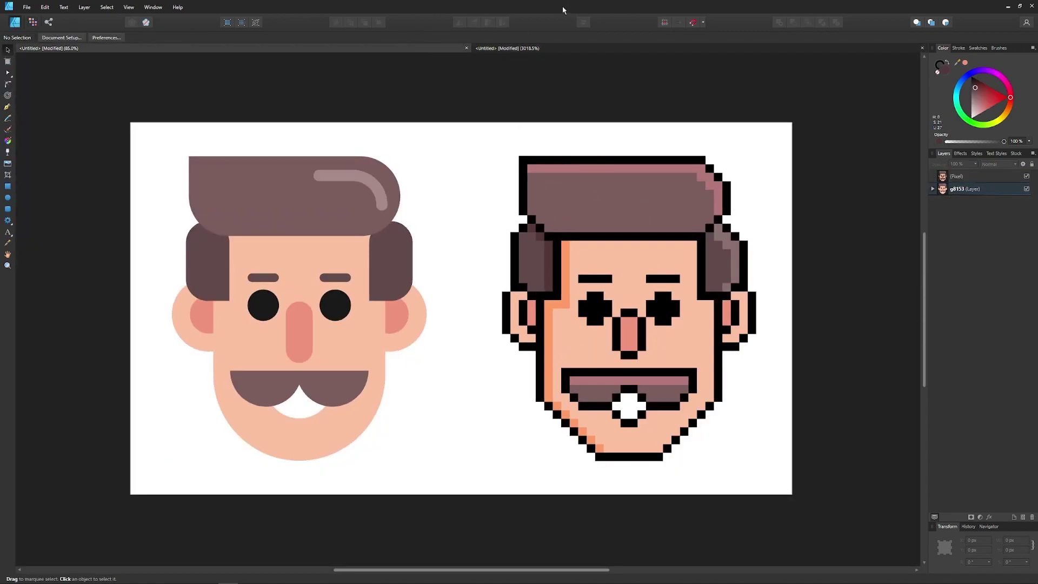
left_click(560, 49)
scroll(432, 194, "up", 1)
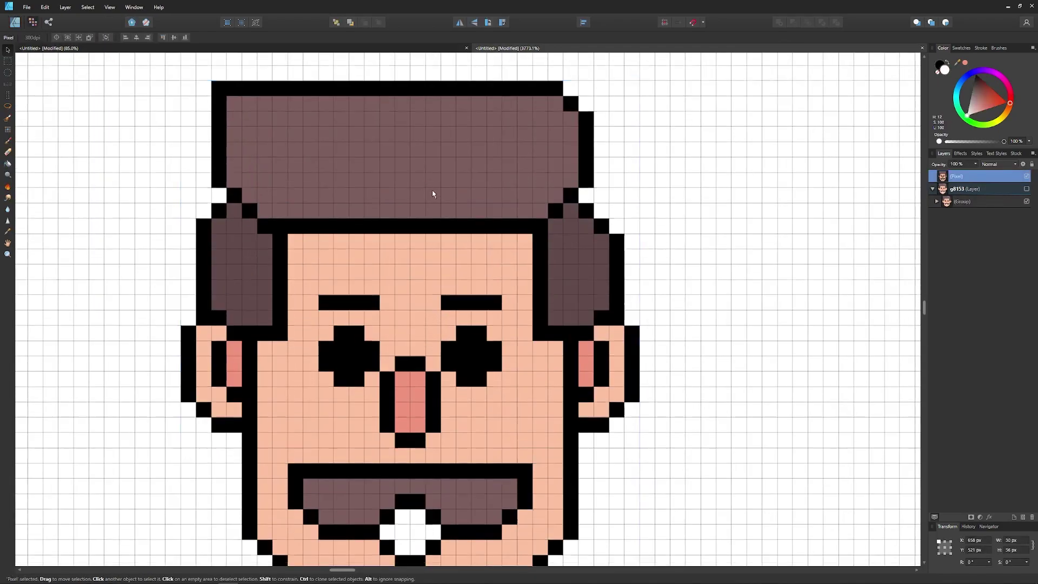
left_click_drag(436, 186, 434, 218)
key("i")
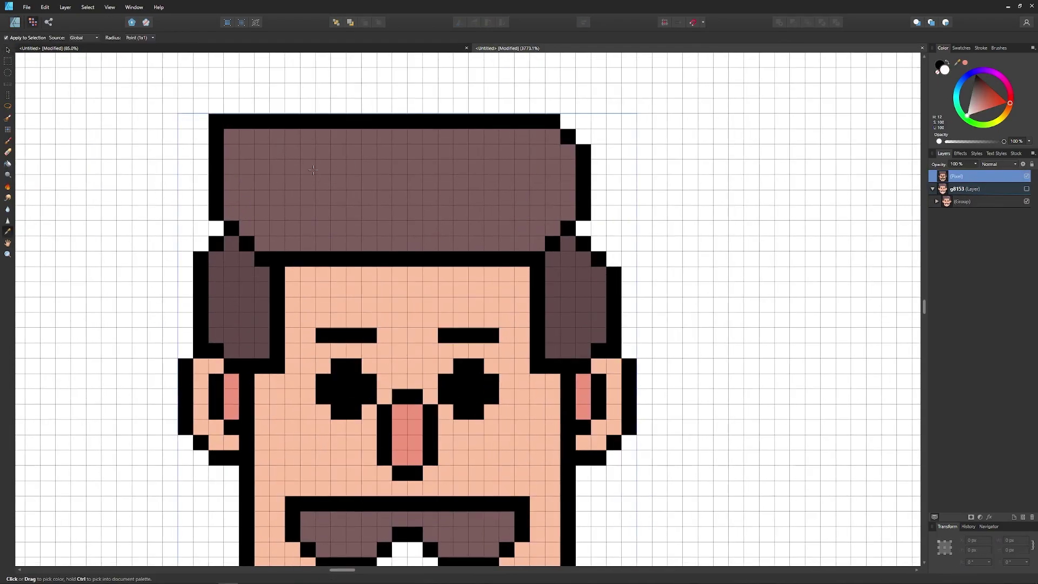
left_click(442, 179)
left_click_drag(975, 96, 977, 103)
- Paint a one-pixel highlight with the lightened brown along the top hair's upper edge and down its right edge
key("b")
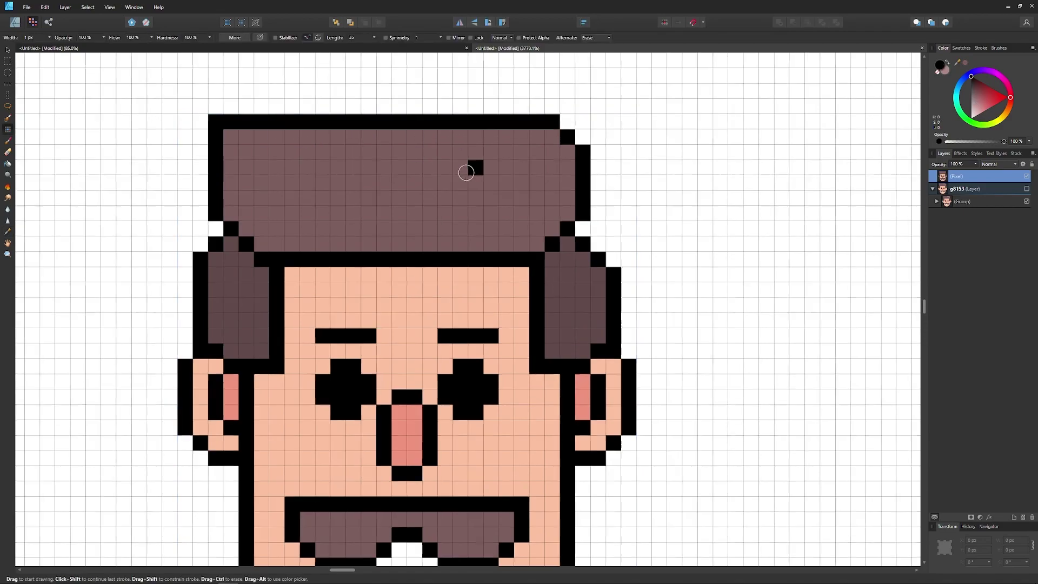
left_click_drag(490, 165, 476, 173)
left_click(946, 69)
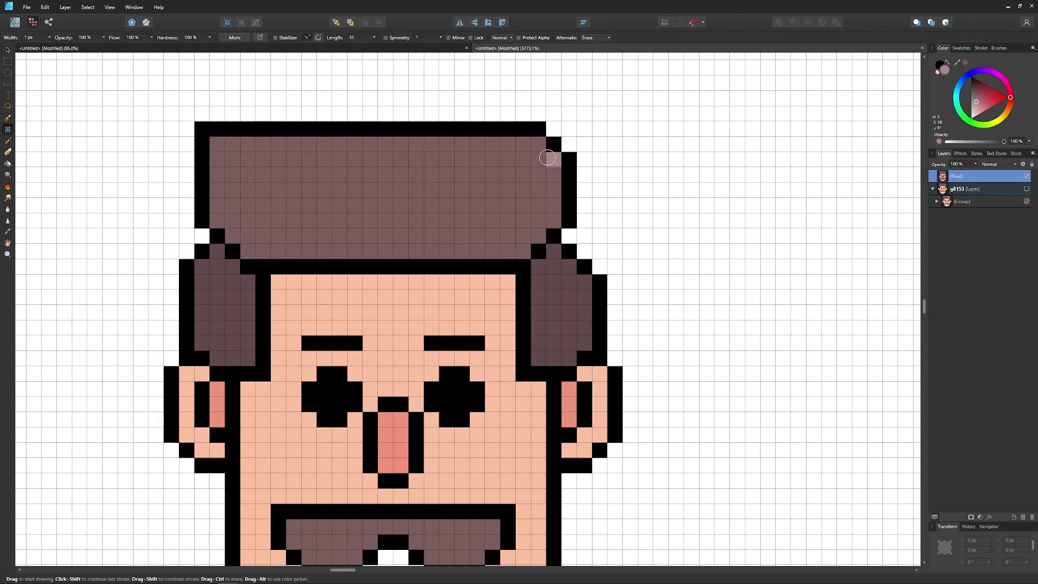
mouse_move(447, 145)
left_mouse_down()
mouse_move(536, 149)
mouse_move(552, 161)
mouse_move(554, 223)
left_mouse_up()
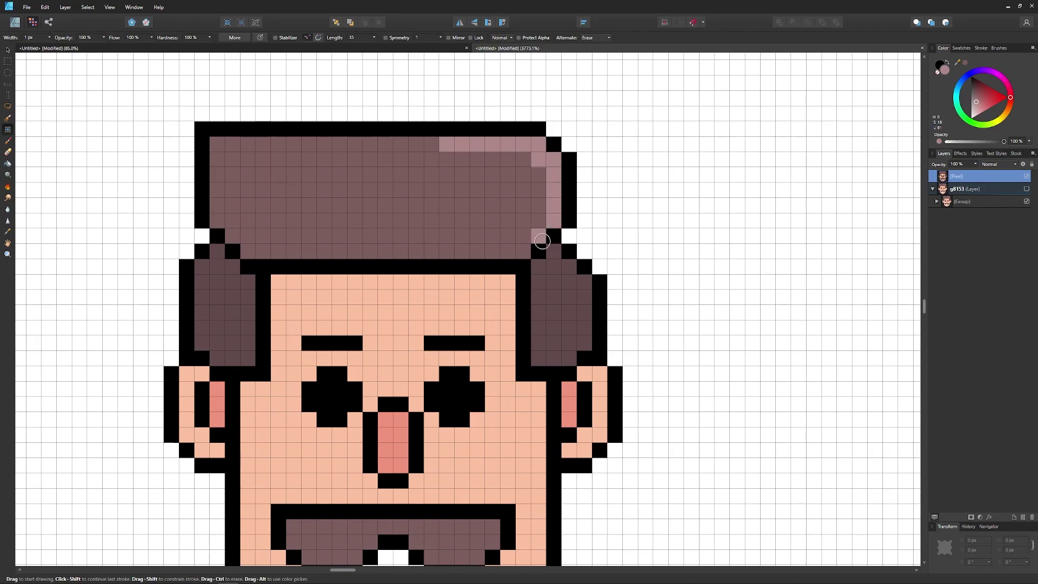
left_click(543, 235)
left_click_drag(433, 144, 214, 143)
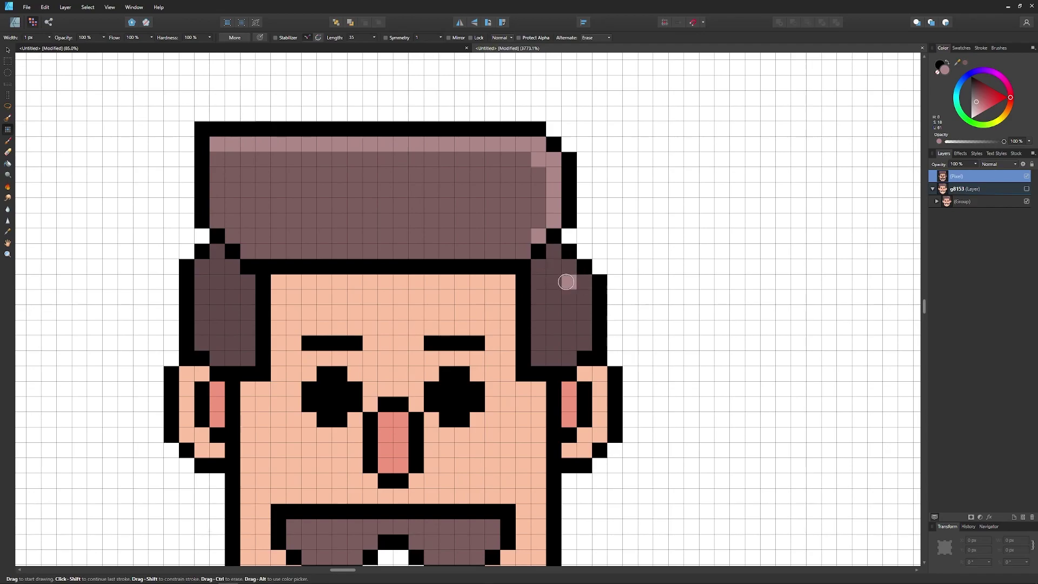
- Sample the right side hair's dark brown, lighten it and paint a highlight along that section's outer edge
key("i")
left_click(560, 281)
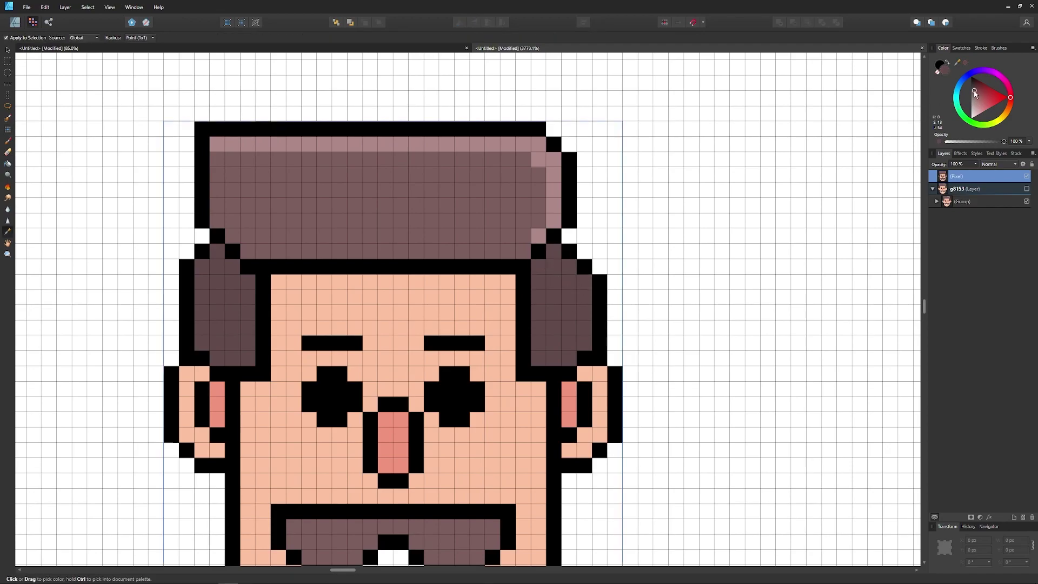
left_click_drag(974, 91, 975, 93)
key("b")
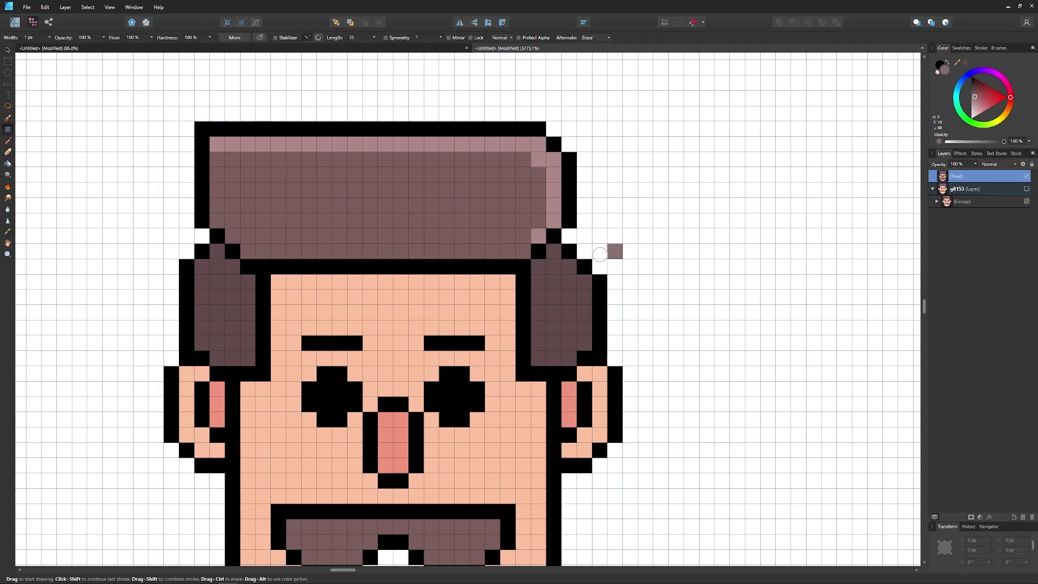
mouse_move(557, 251)
left_mouse_down()
mouse_move(570, 281)
mouse_move(585, 282)
mouse_move(585, 339)
left_mouse_up()
mouse_move(704, 252)
left_mouse_down()
mouse_move(736, 228)
mouse_move(692, 282)
mouse_move(725, 125)
mouse_move(748, 146)
mouse_move(755, 216)
left_mouse_up()
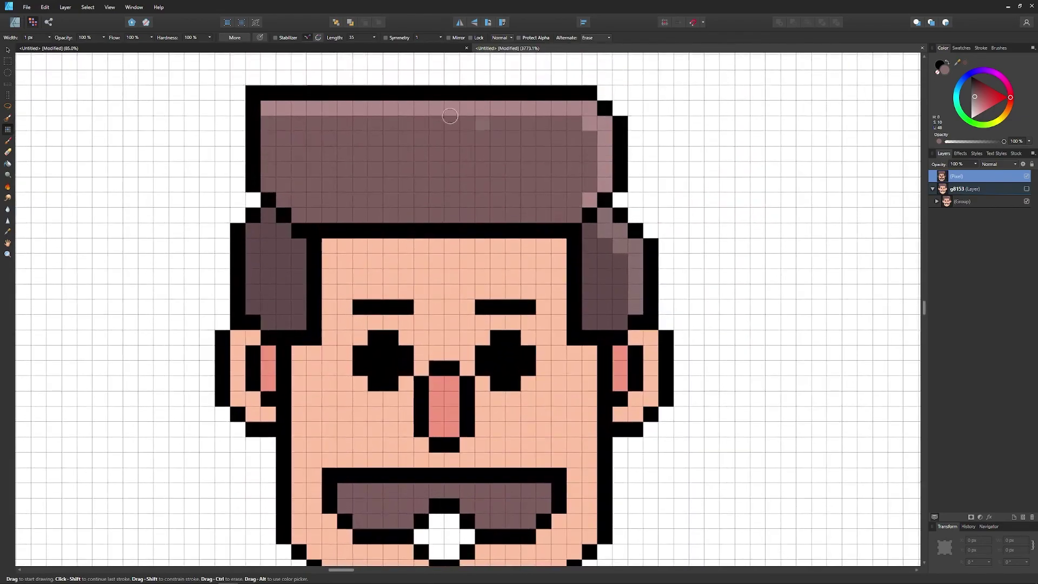
left_click_drag(525, 212, 533, 215)
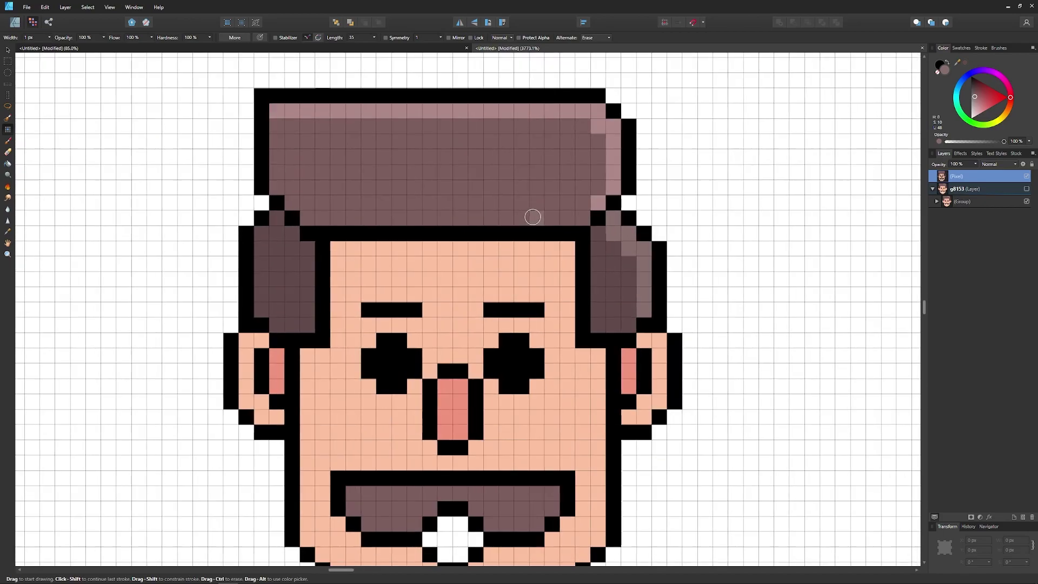
- Sample the top hair's highlight colour and paint it along the moustache's upper row and its right end
key("i")
left_click_drag(599, 261, 572, 109)
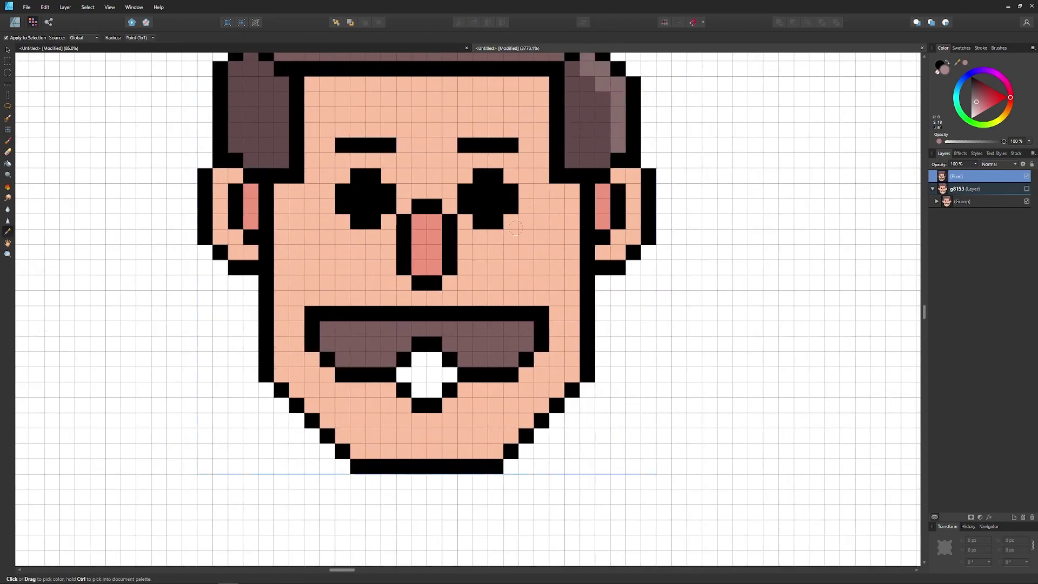
key("b")
left_click_drag(354, 331, 525, 331)
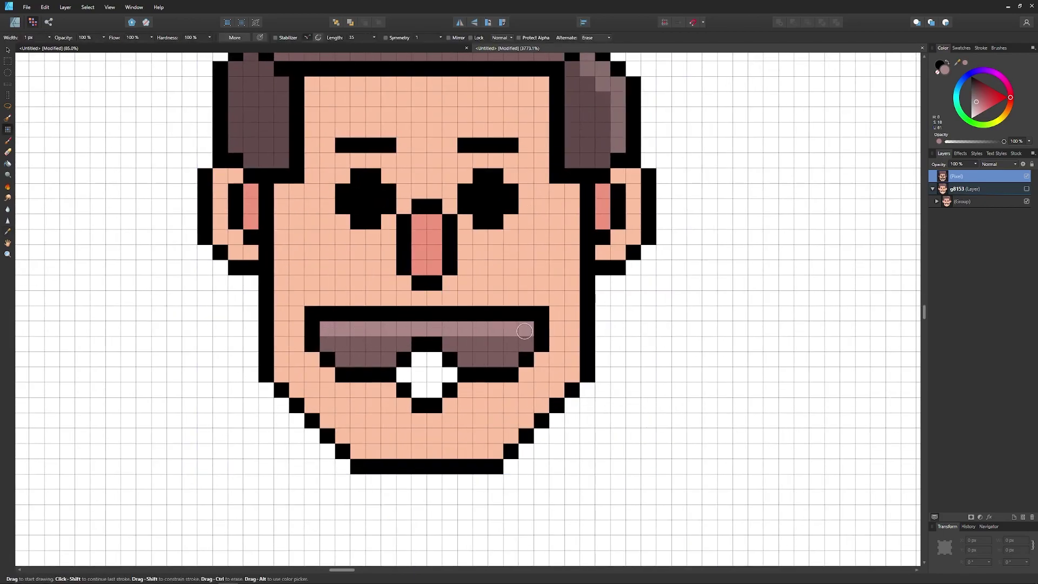
mouse_move(687, 259)
left_mouse_down()
mouse_move(716, 378)
mouse_move(678, 354)
mouse_move(682, 373)
left_mouse_up()
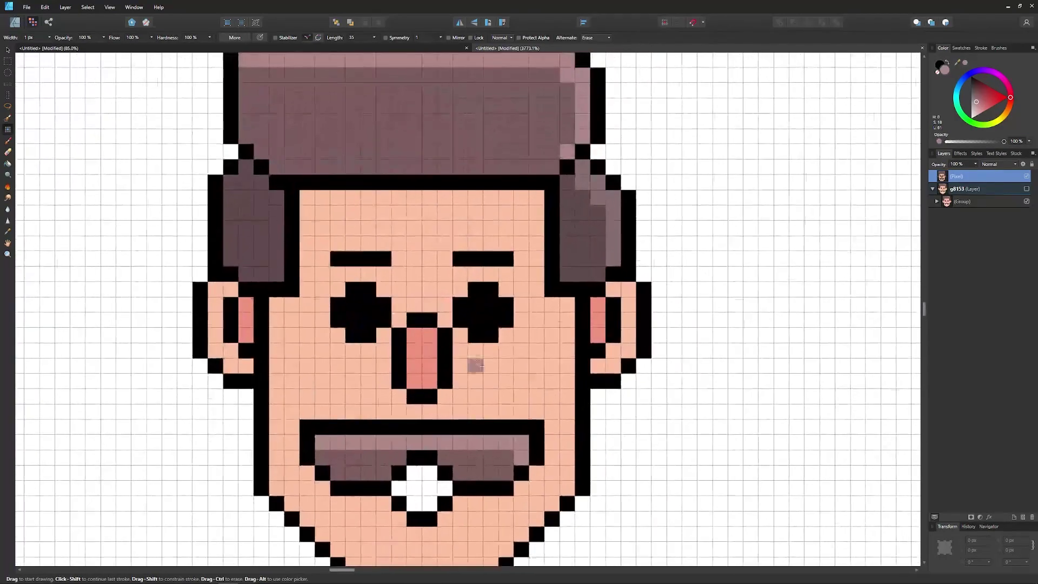
left_click_drag(493, 343, 531, 280)
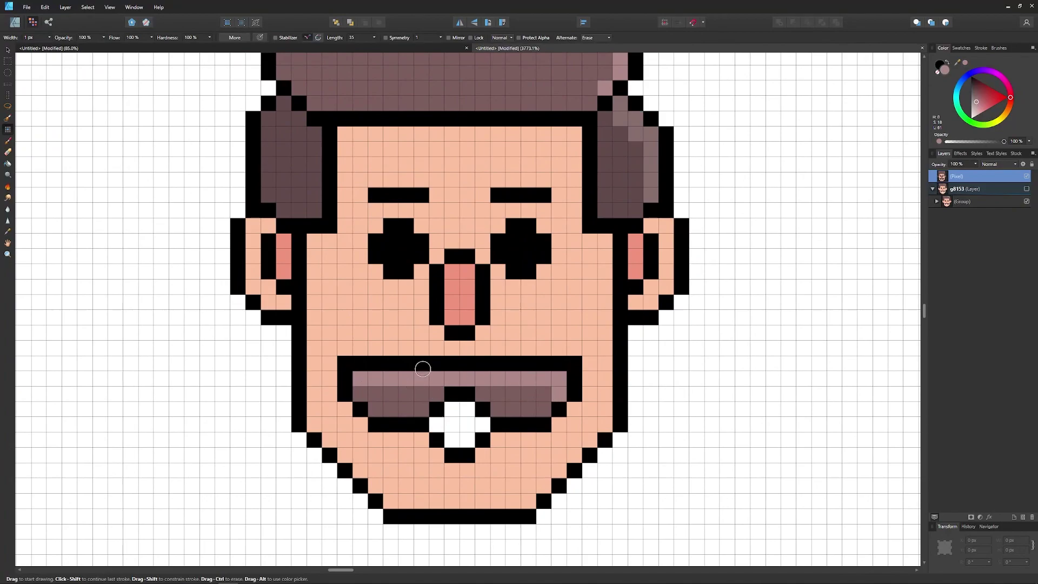
- Sample the skin colour, shift it to a deeper orange and paint a shadow down the face's left edge from forehead to chin
left_click(484, 319)
mouse_move(485, 270)
left_mouse_down()
mouse_move(450, 340)
mouse_move(476, 318)
left_mouse_up()
mouse_move(405, 289)
left_mouse_down()
mouse_move(401, 308)
mouse_move(397, 299)
left_mouse_up()
left_click_drag(522, 214, 530, 238)
key("i")
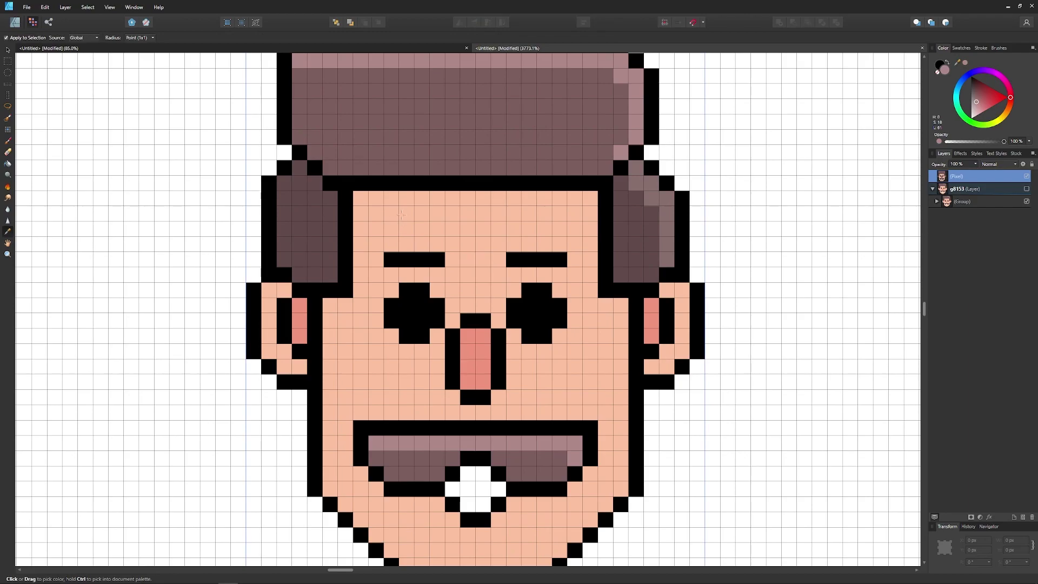
left_click(493, 246)
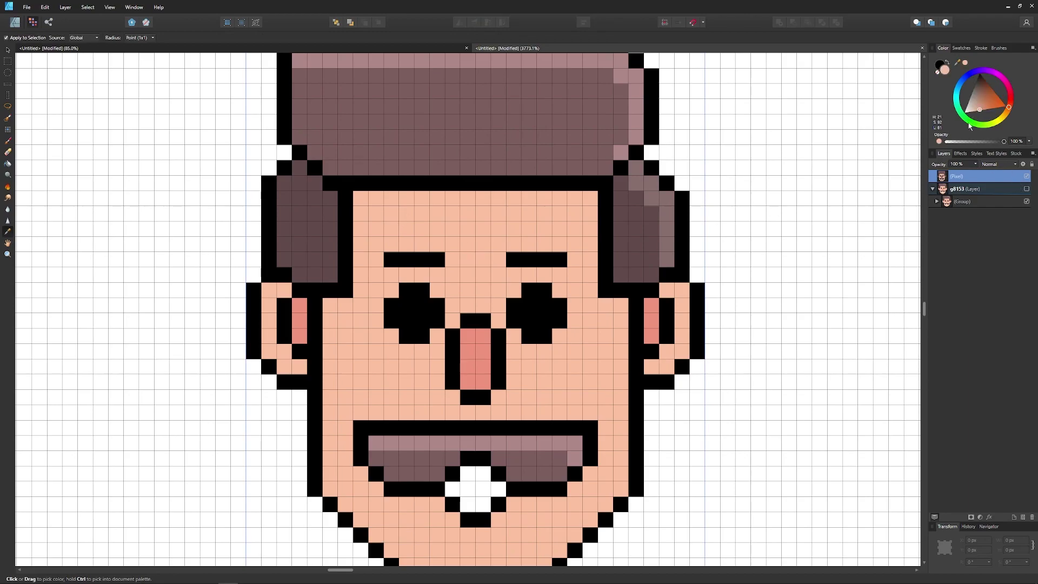
left_click_drag(982, 111, 983, 112)
key("b")
mouse_move(357, 179)
left_mouse_down()
mouse_move(361, 293)
mouse_move(330, 291)
mouse_move(326, 333)
left_mouse_up()
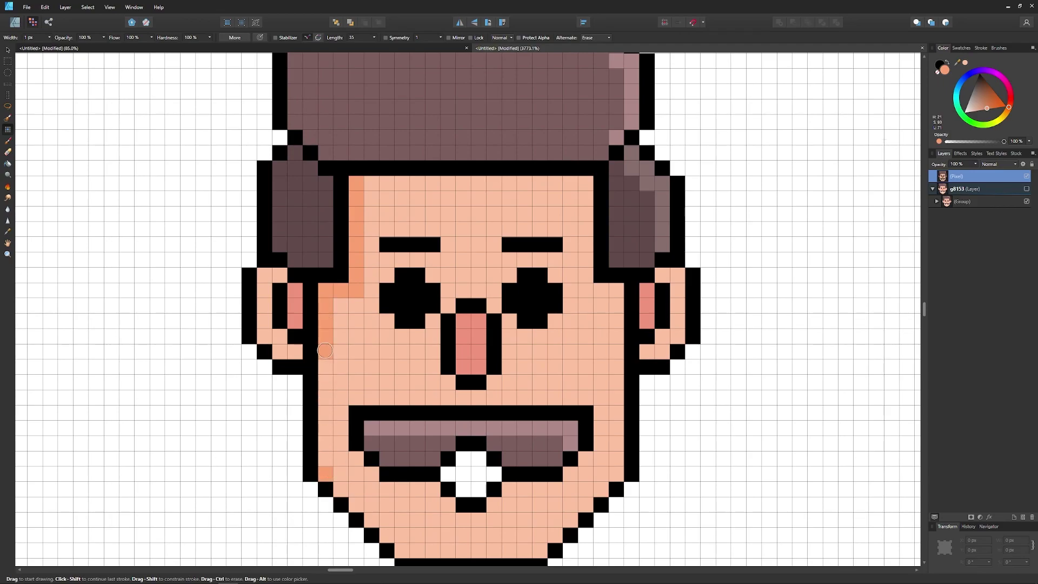
left_click(325, 353, "shift")
left_click_drag(390, 415, 320, 197)
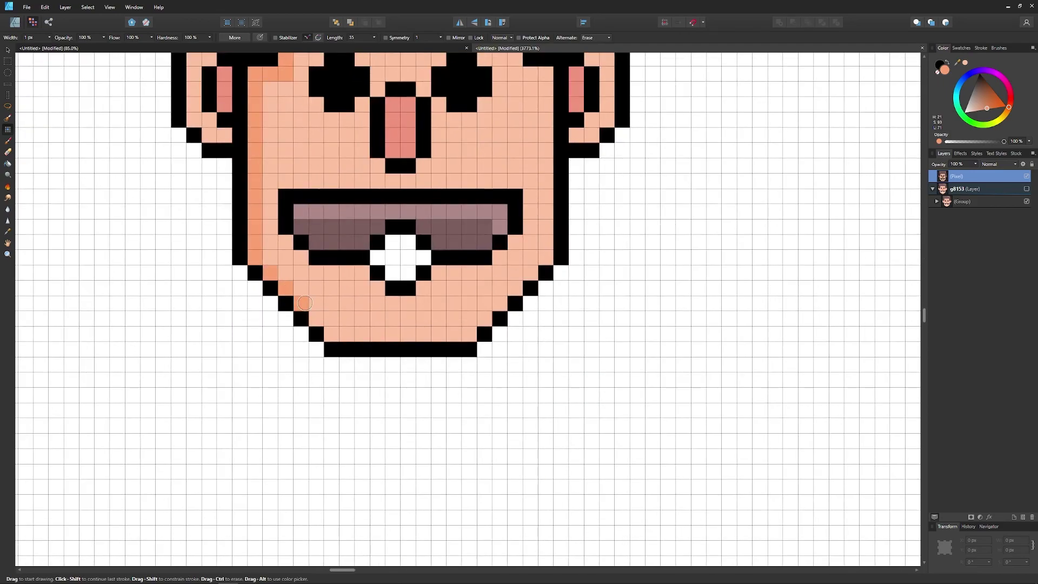
left_click_drag(478, 203, 504, 350)
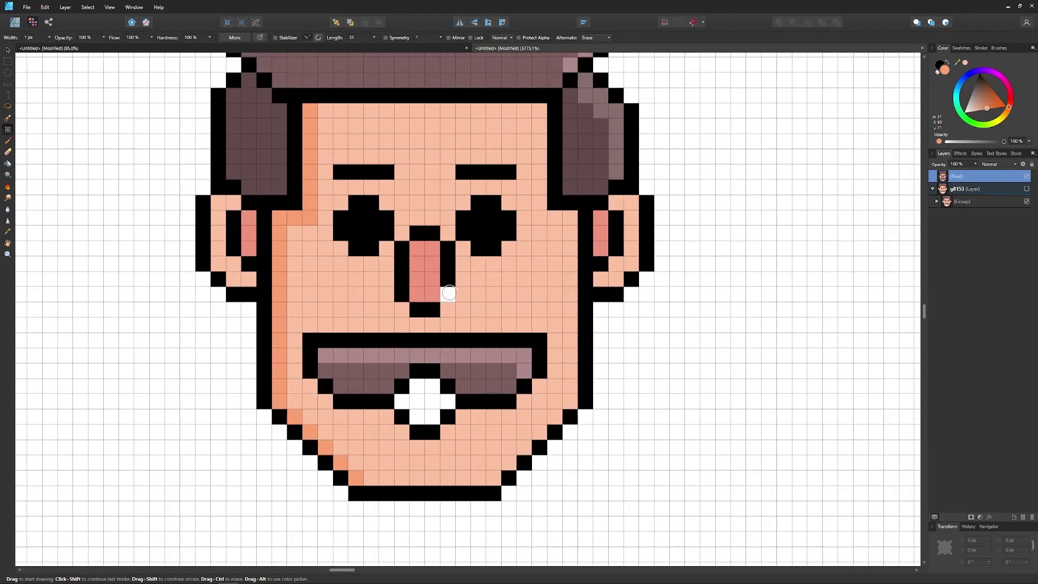
- Sample the left side hair's dark brown, darken it and paint a shadow along that section's inner edge
scroll(450, 294, "down", 2)
left_click_drag(465, 239, 463, 333)
scroll(464, 332, "up", 4)
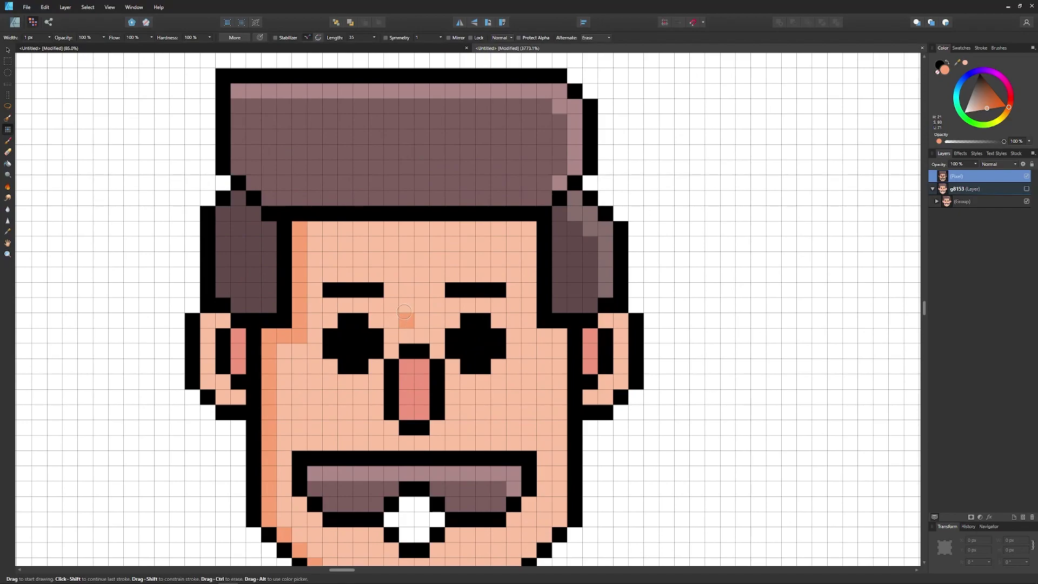
left_click_drag(407, 321, 422, 319)
key("i")
left_click(236, 231)
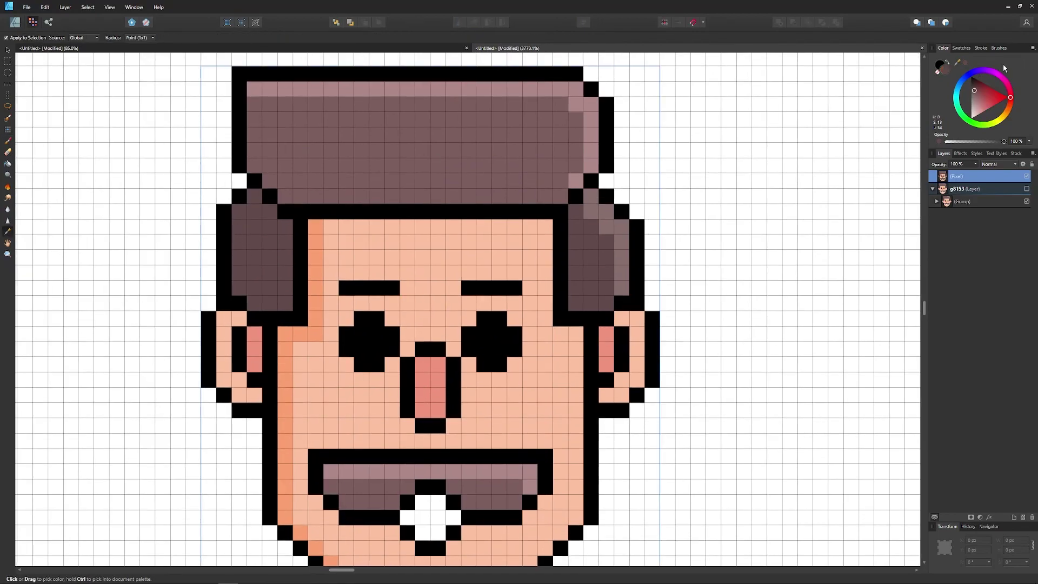
left_click(975, 89)
key("b")
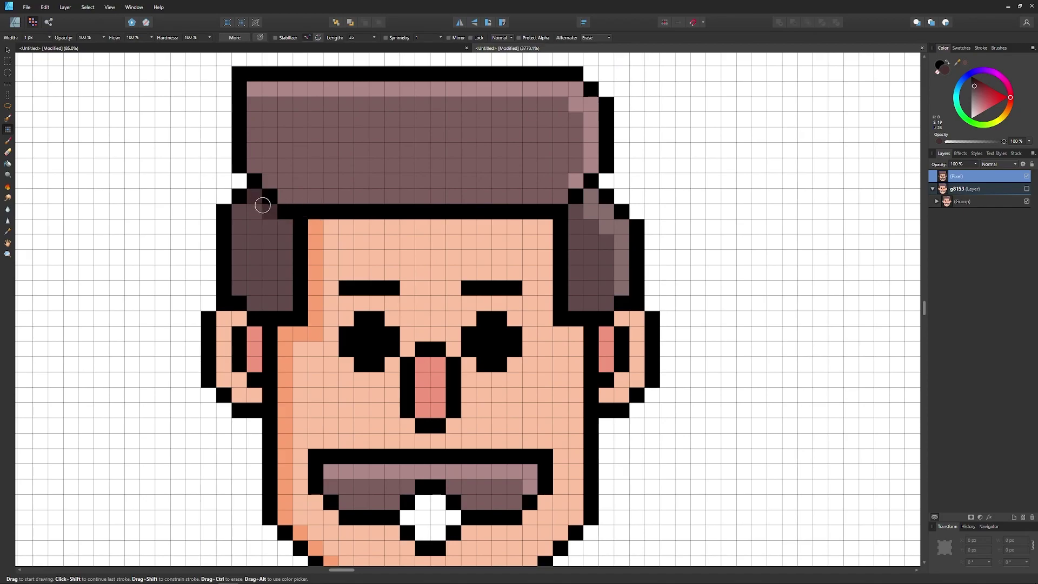
left_click(264, 213)
left_click(273, 223)
left_click_drag(284, 251, 289, 297)
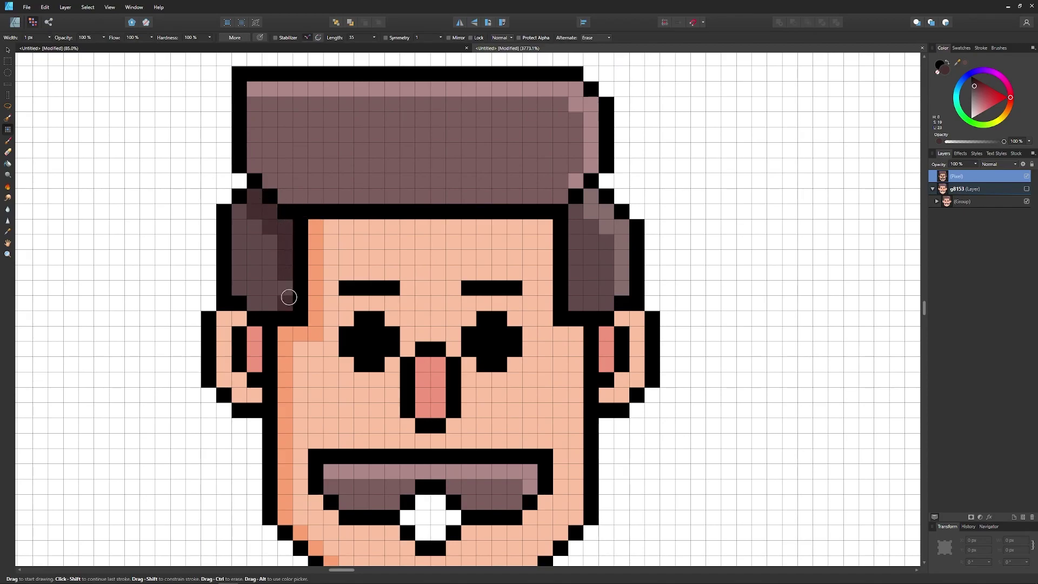
- Examine the whole shaded pixel head from farther out and compare it with the finished example in the other document
scroll(370, 235, "down", 3)
scroll(543, 367, "down", 1)
scroll(560, 253, "up", 1)
scroll(503, 330, "down", 1)
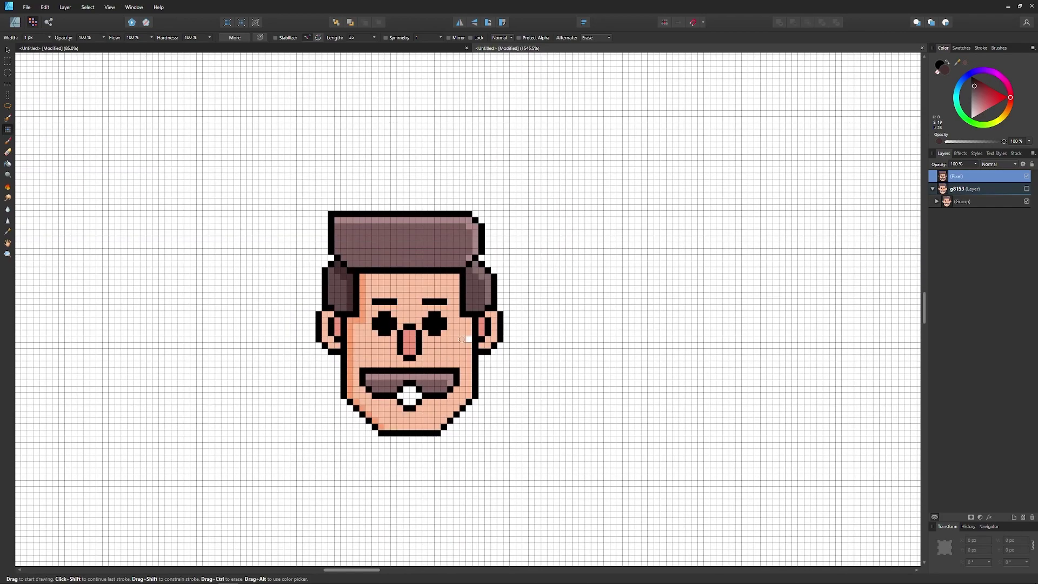
scroll(459, 338, "up", 1)
scroll(456, 341, "up", 1)
left_click_drag(456, 341, 508, 345)
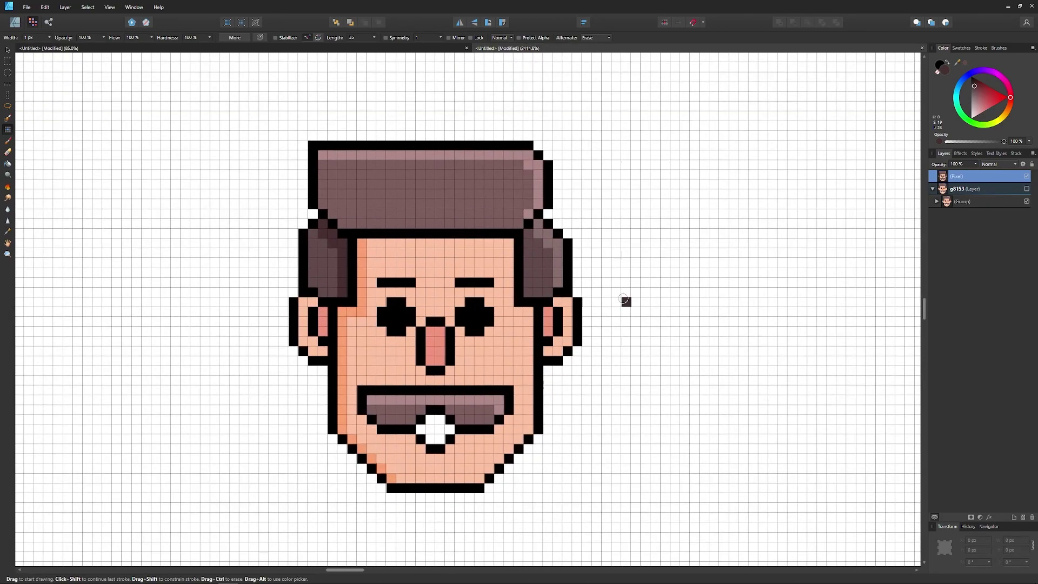
left_click(434, 49)
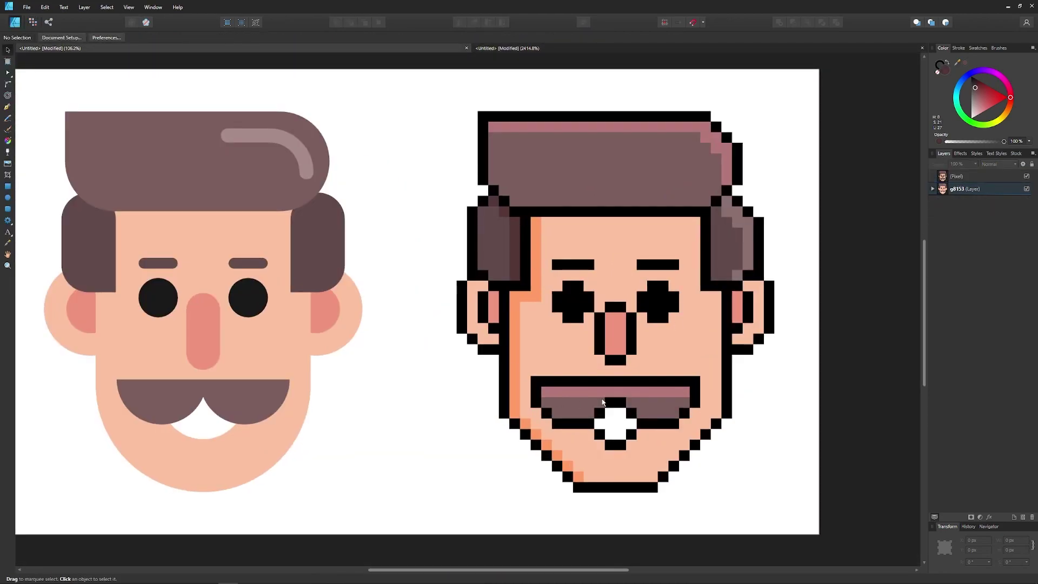
- Return to the pixel art document and hide the grid
left_click(607, 49)
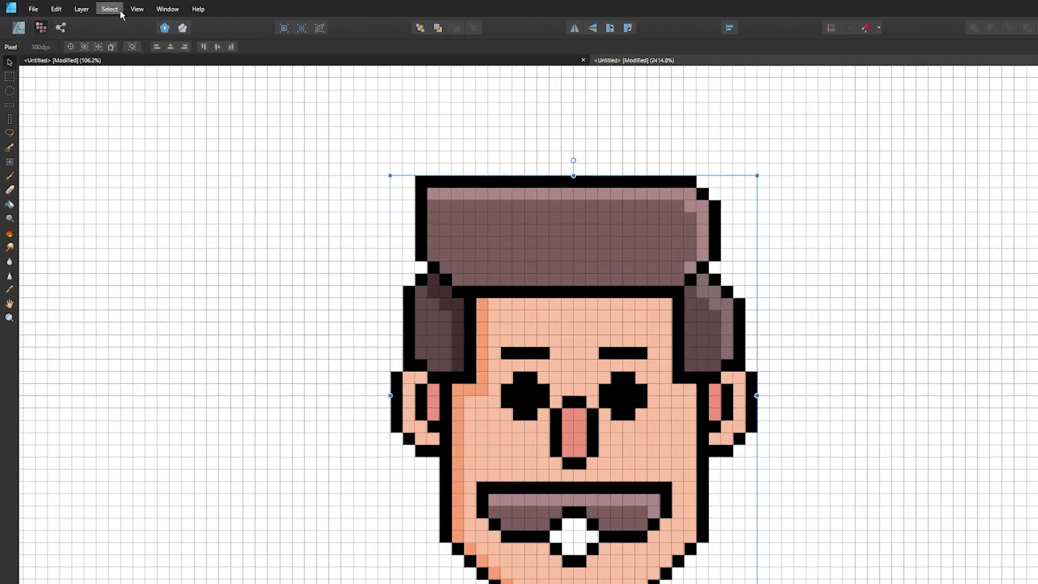
left_click(109, 7)
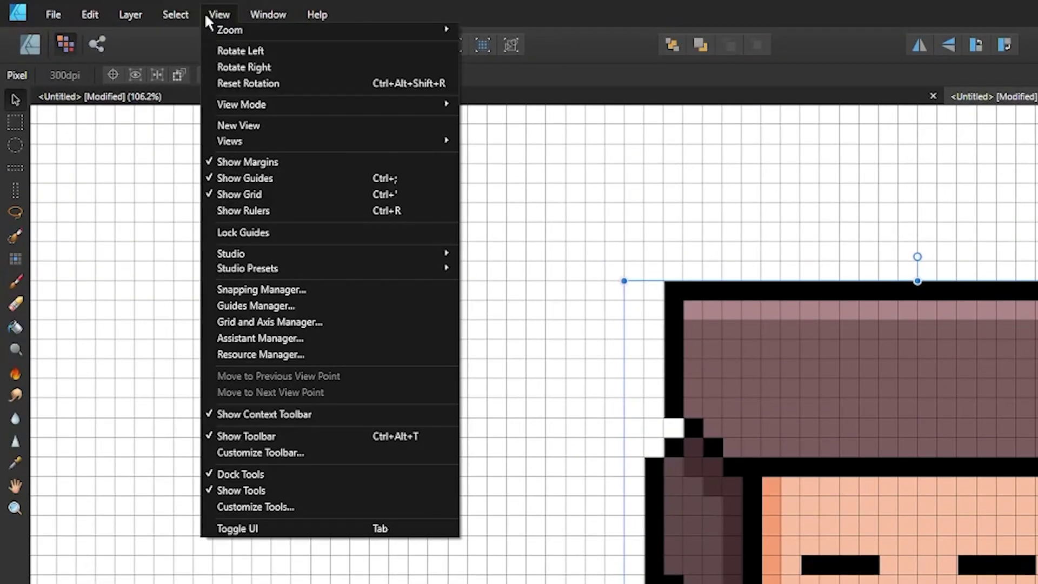
left_click(256, 195)
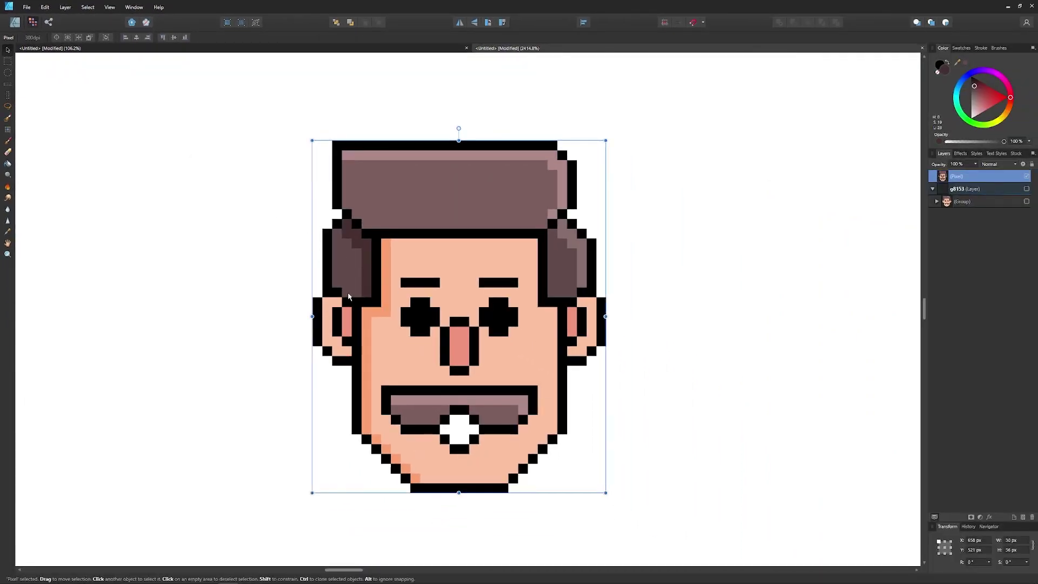
- Enlarge the pixel head proportionally to about 736 by 883 px, place it mid-canvas and deselect it
scroll(349, 297, "down", 15)
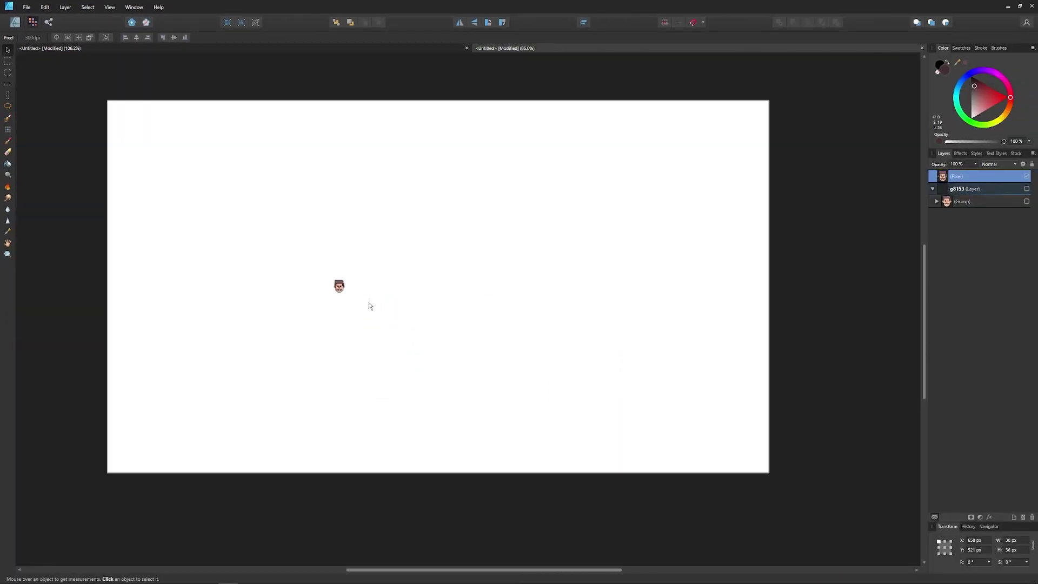
left_click_drag(518, 297, 506, 314)
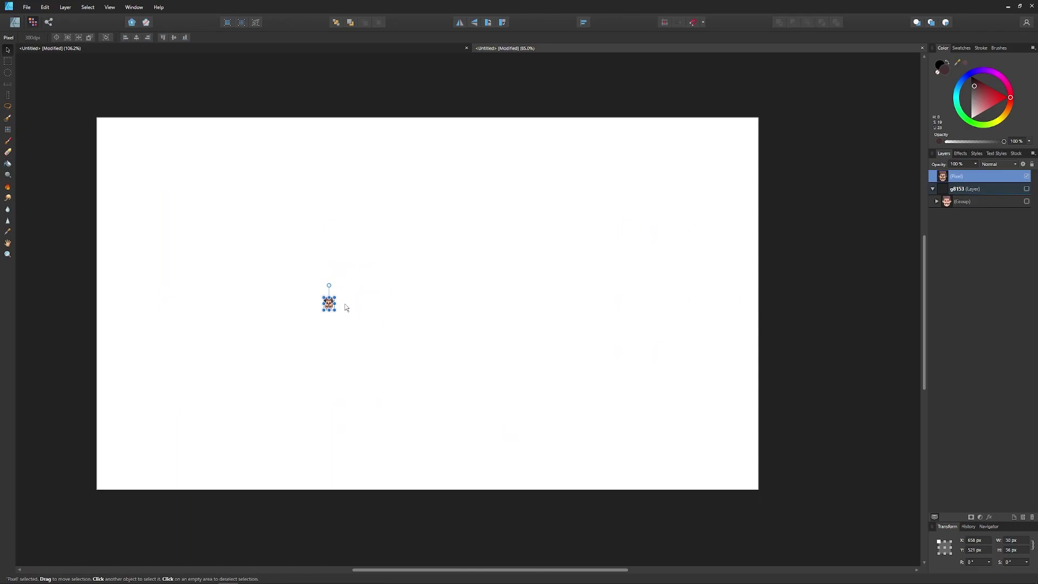
left_click_drag(337, 304, 579, 352)
left_click_drag(494, 324, 488, 318)
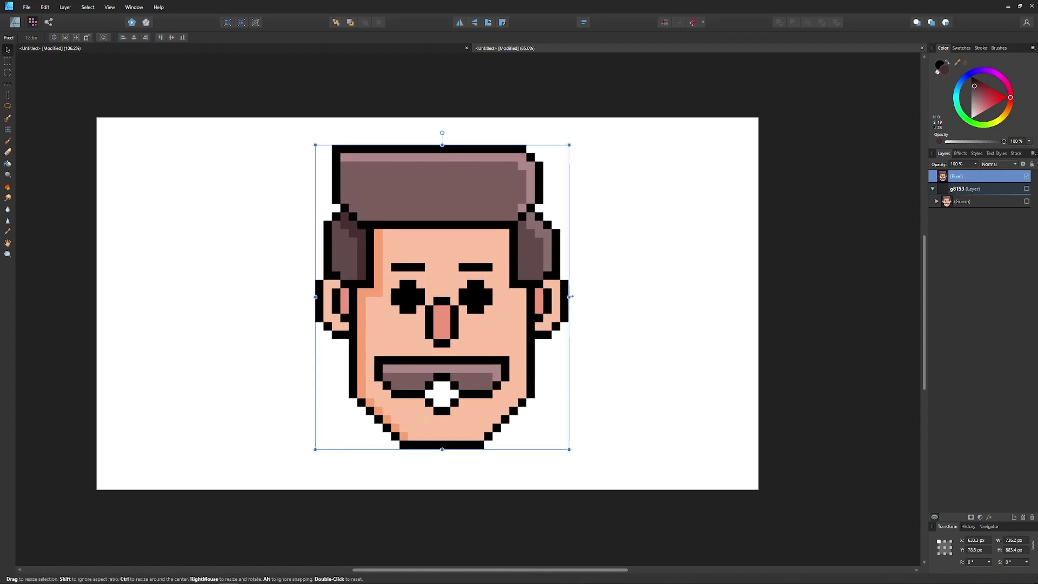
left_click_drag(570, 299, 572, 338)
left_click(679, 366)
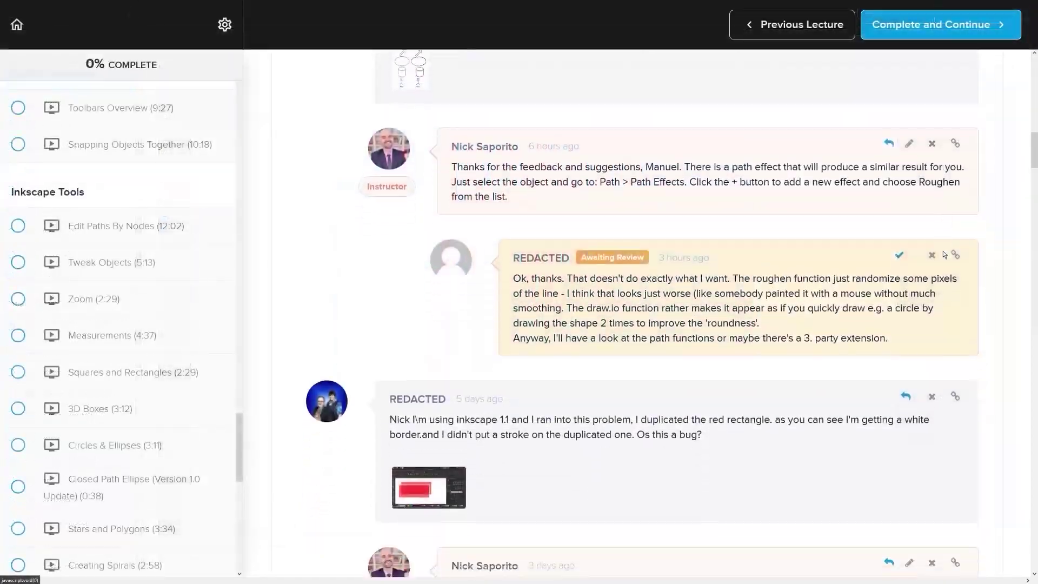
scroll(943, 251, "down", 10)
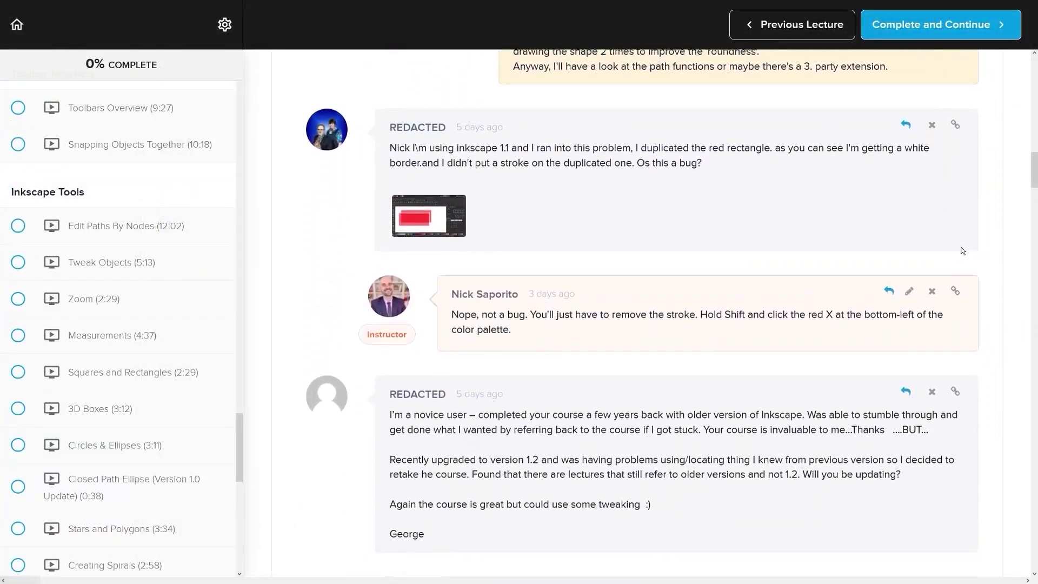
scroll(968, 247, "down", 7)
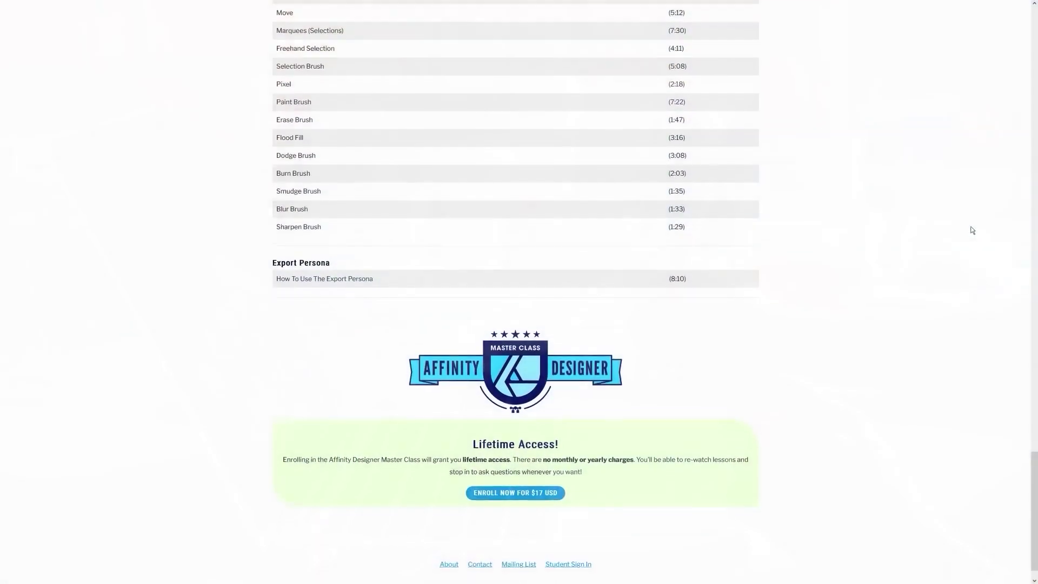
scroll(973, 230, "down", 1)
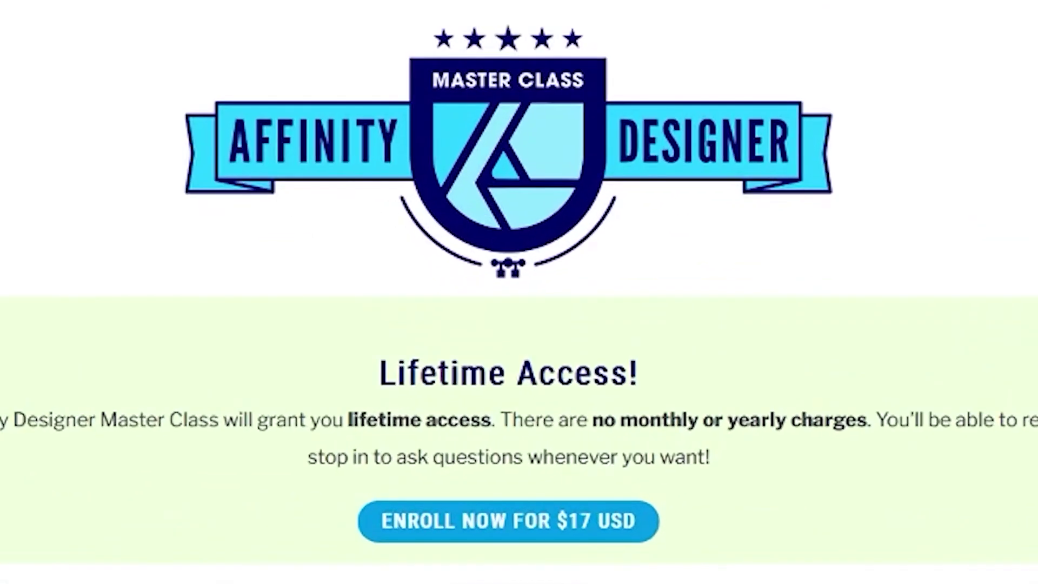